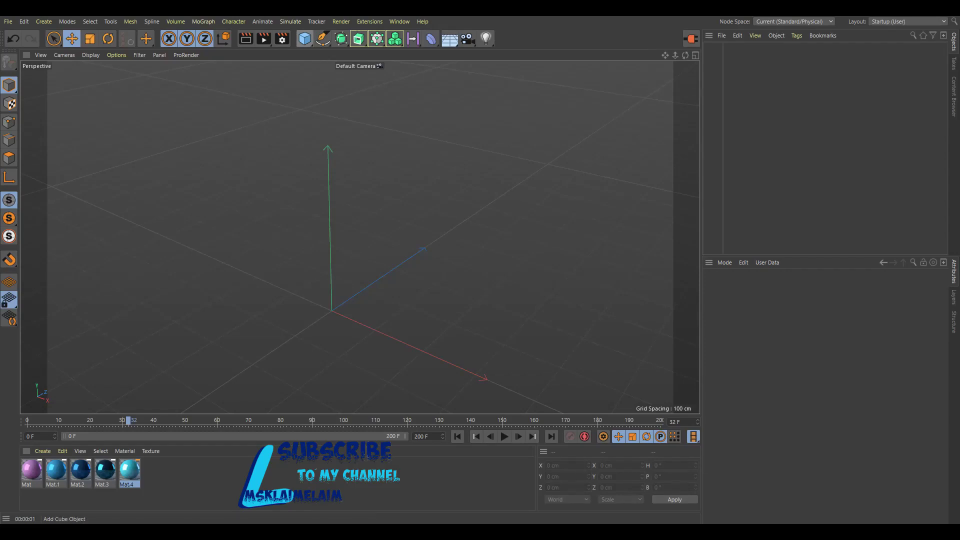
Add a Helix spline and lay it on the XZ plane.
click(323, 38)
click(425, 89)
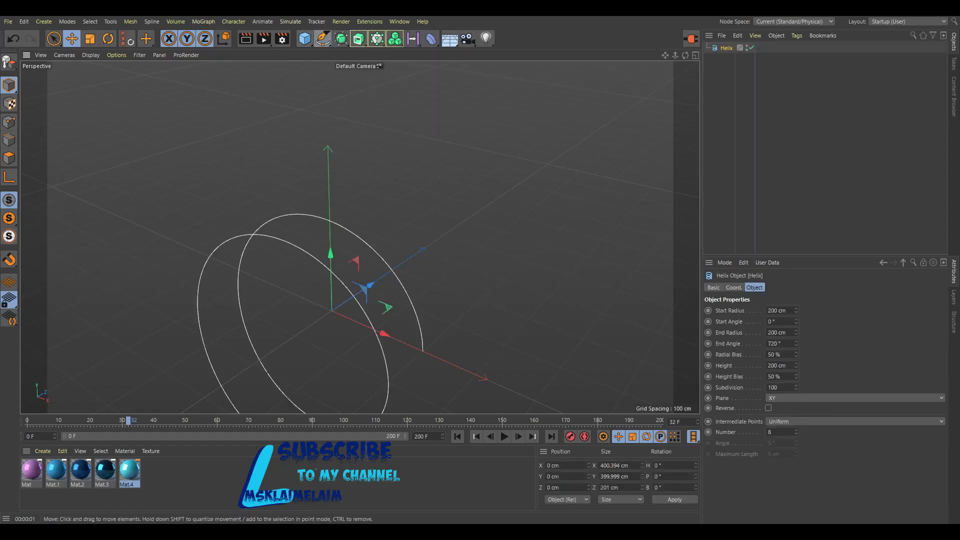
click(855, 398)
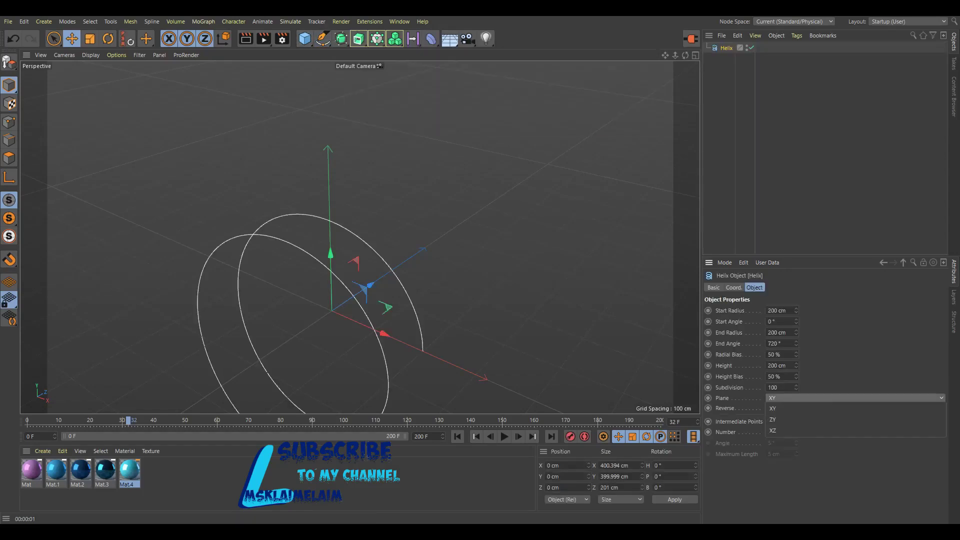
click(800, 431)
click(854, 398)
click(799, 419)
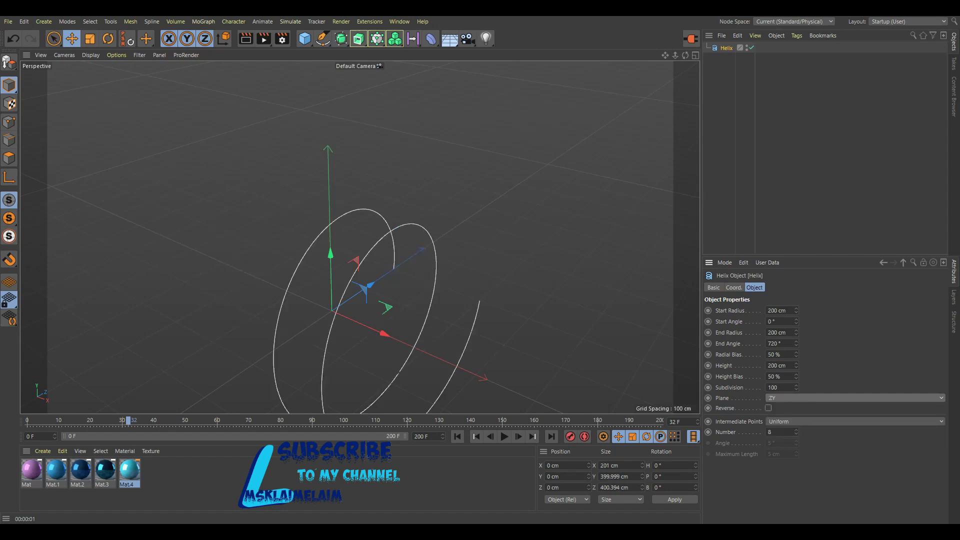
click(855, 398)
click(800, 431)
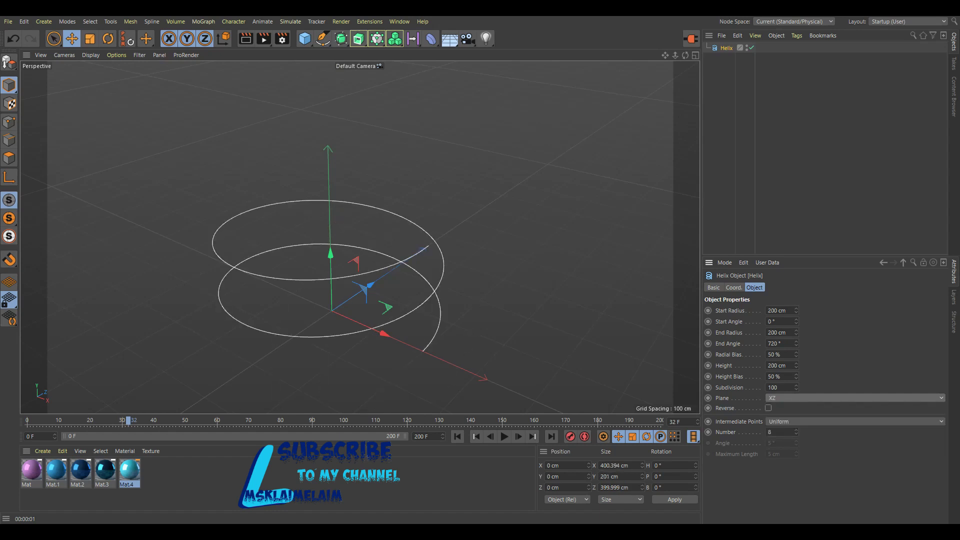
Give the helix 221 cm start radius, 58 cm end radius, 411 cm height, three turns; make editable.
drag(796, 310, 795, 332)
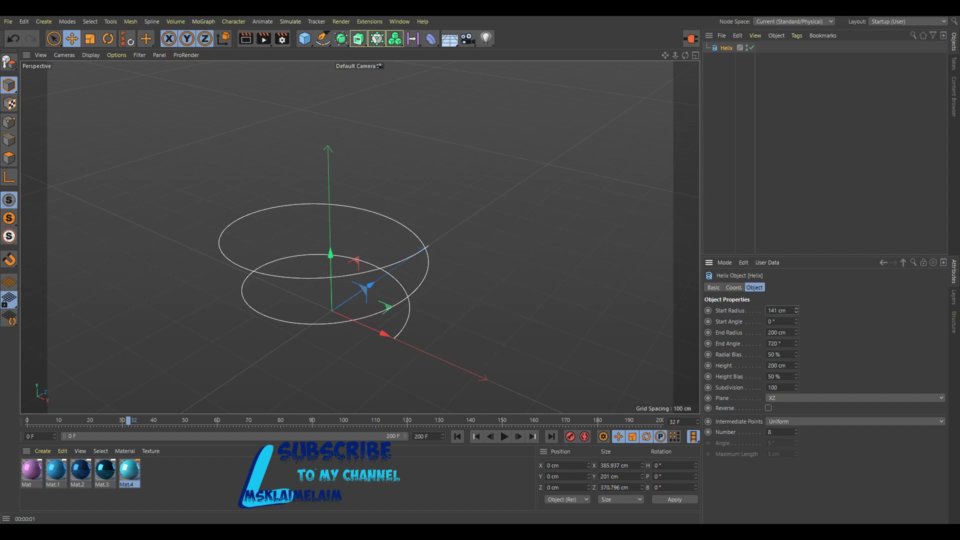
drag(796, 365, 795, 345)
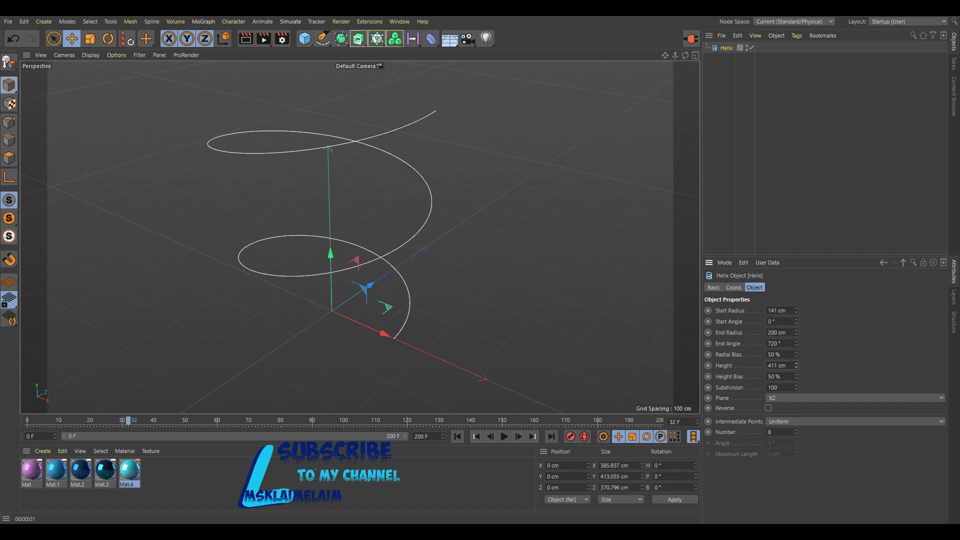
mouse_move(796, 343)
mouse_down()
mouse_move(796, 324)
mouse_move(795, 335)
mouse_up()
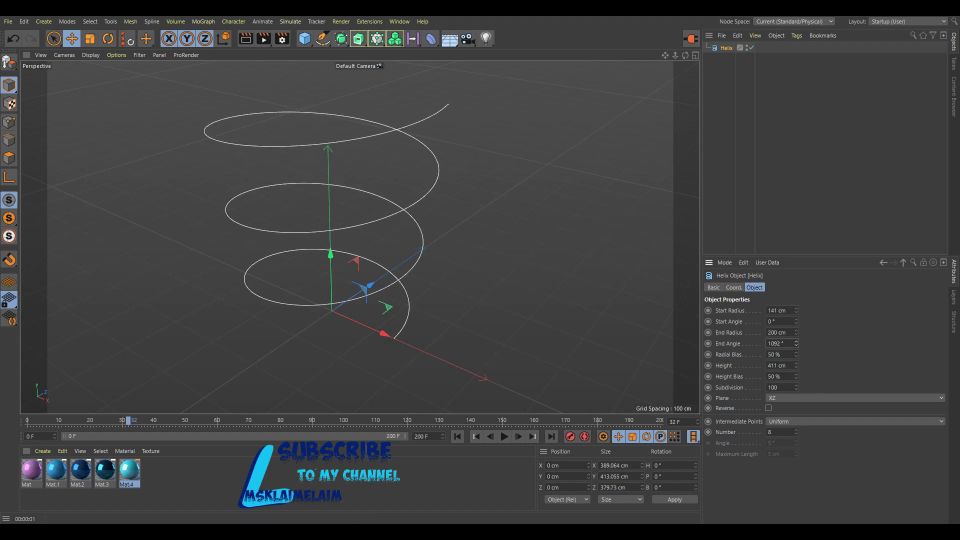
drag(796, 332, 795, 358)
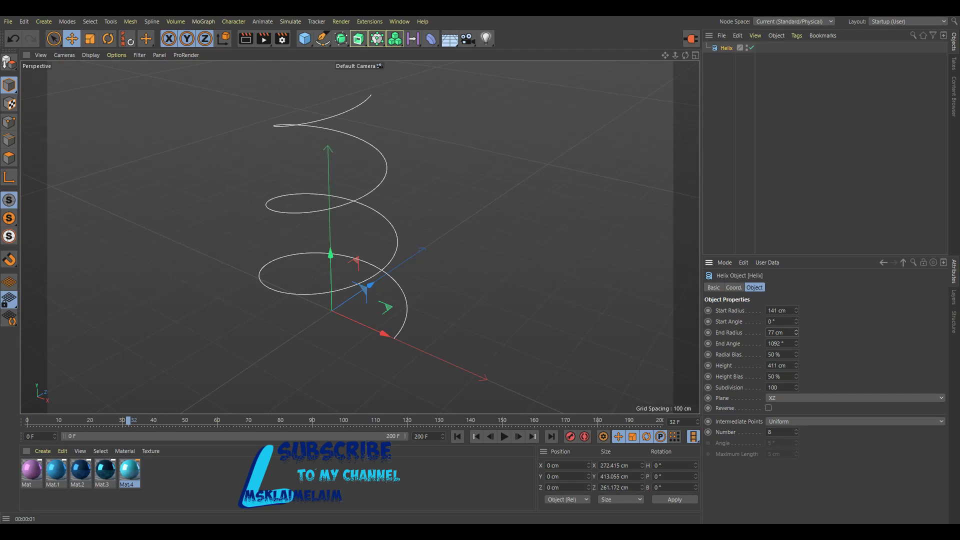
drag(796, 332, 795, 349)
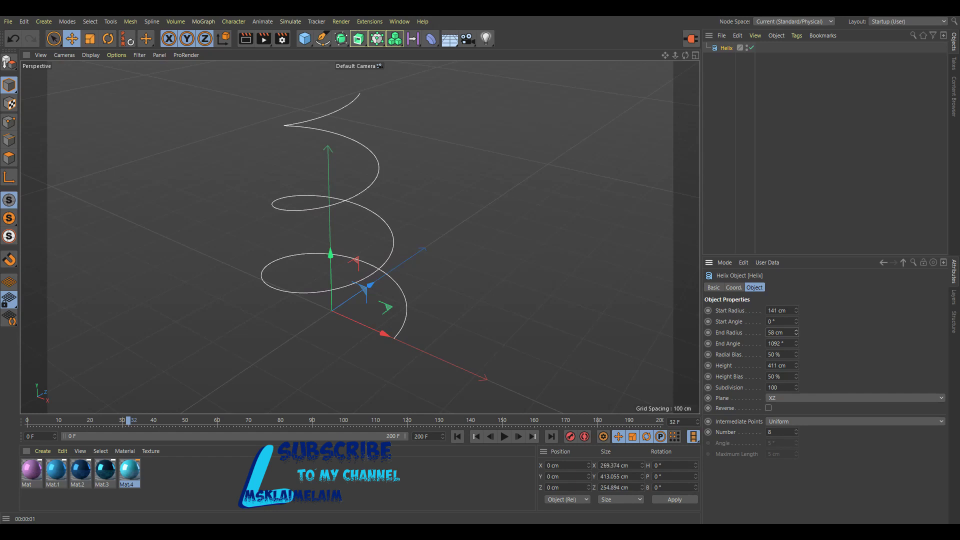
drag(796, 310, 795, 271)
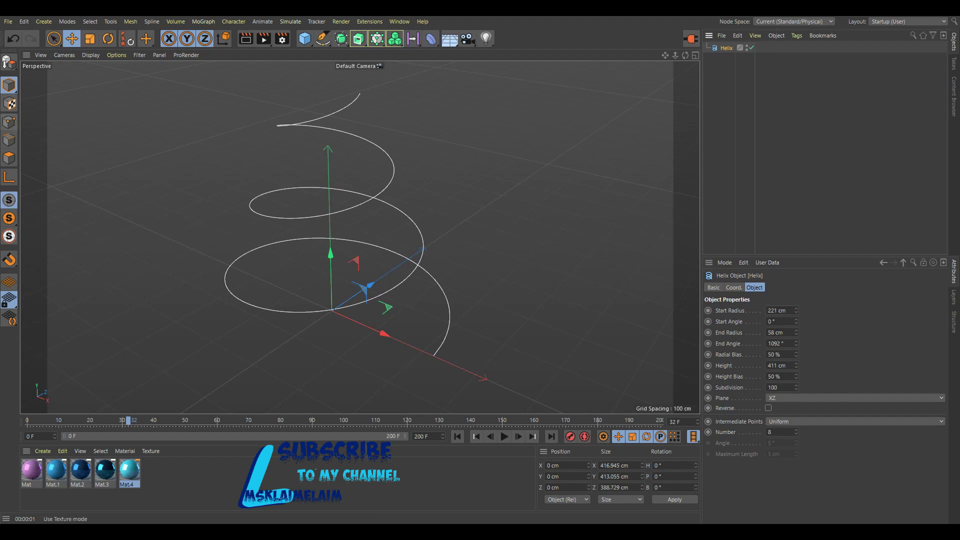
click(9, 62)
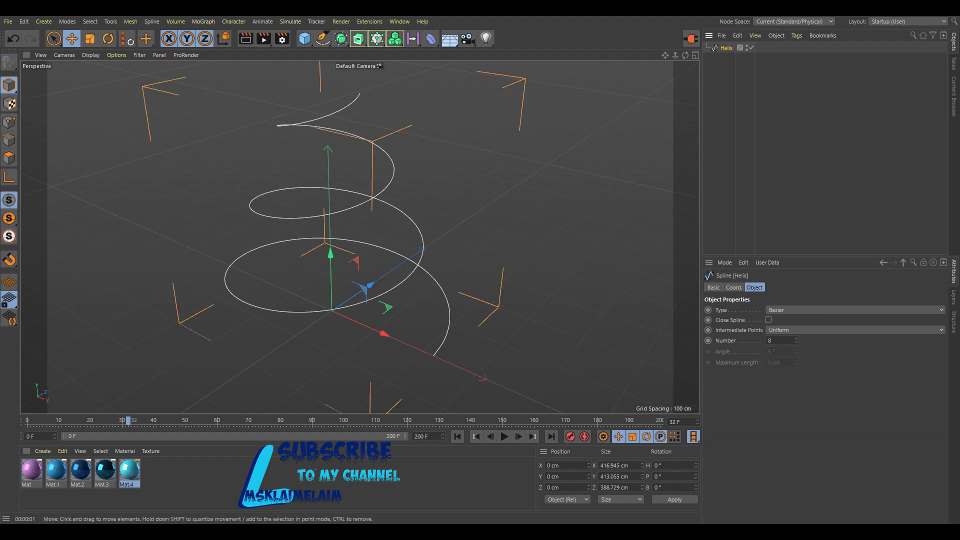
Inspect the editable helix's top end point in point mode, then deselect it.
click(9, 122)
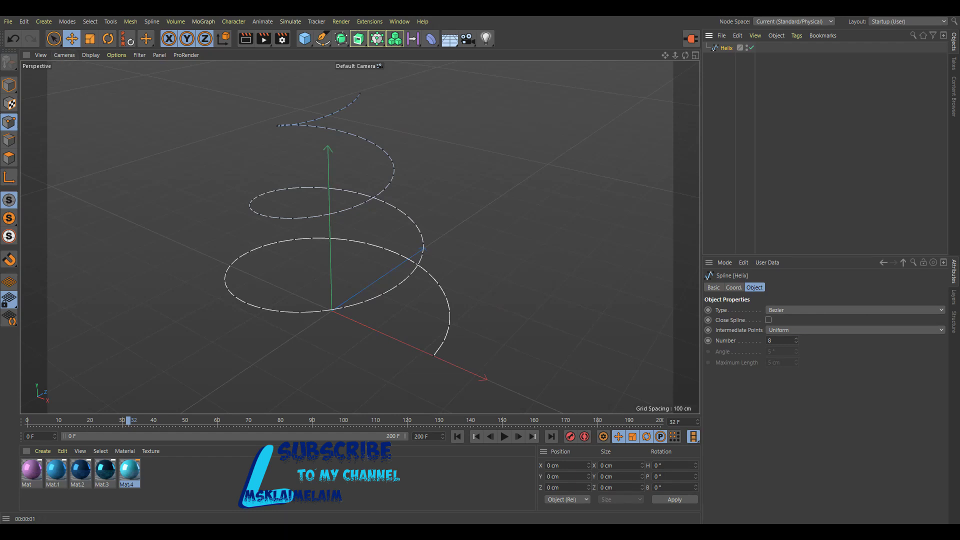
click(360, 93)
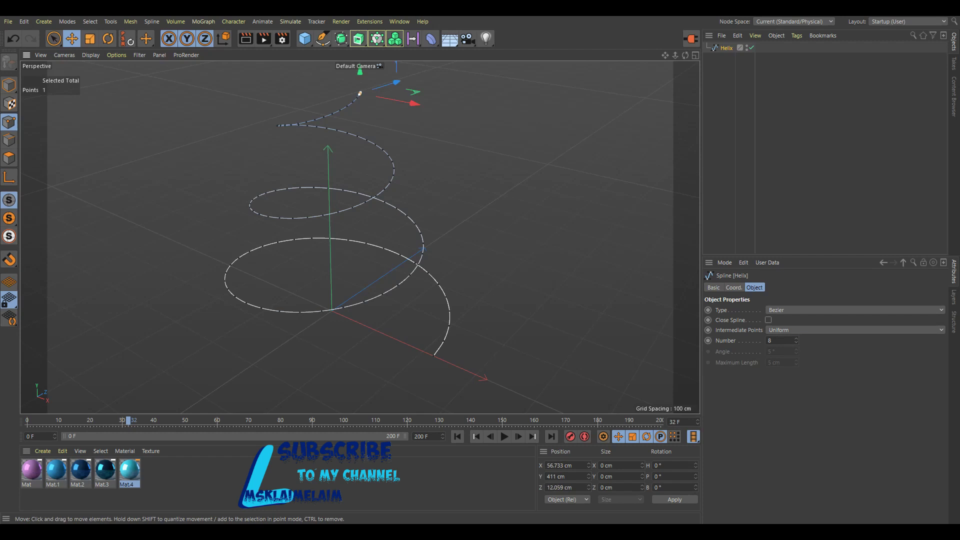
key(ctrl+shift+a)
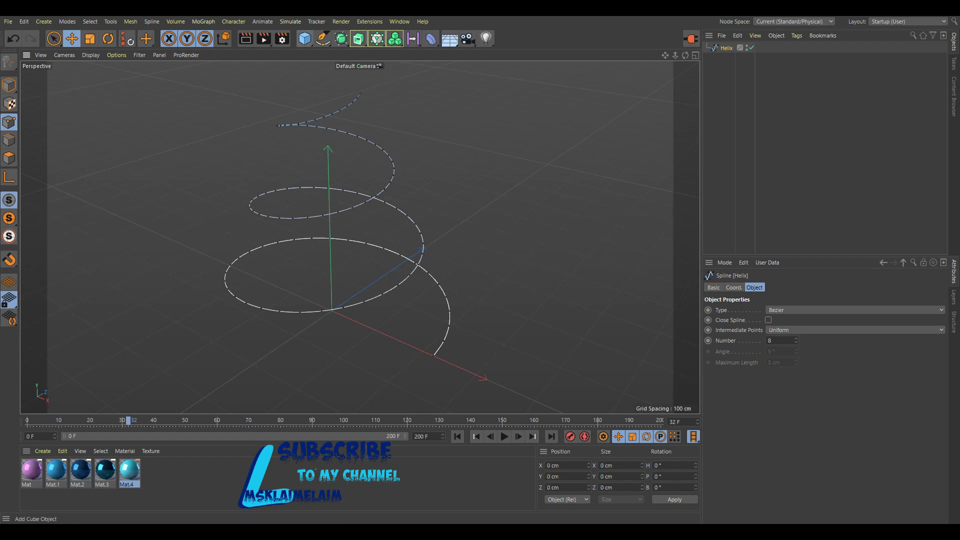
Add a cylinder with 20 cm radius and 30 cm height.
click(304, 39)
click(442, 52)
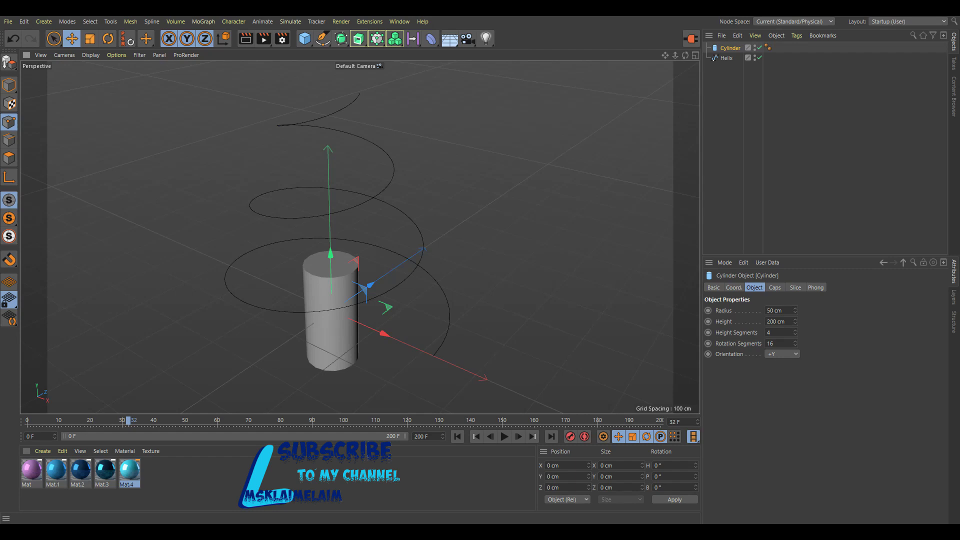
click(770, 311)
text(2)
key(Tab)
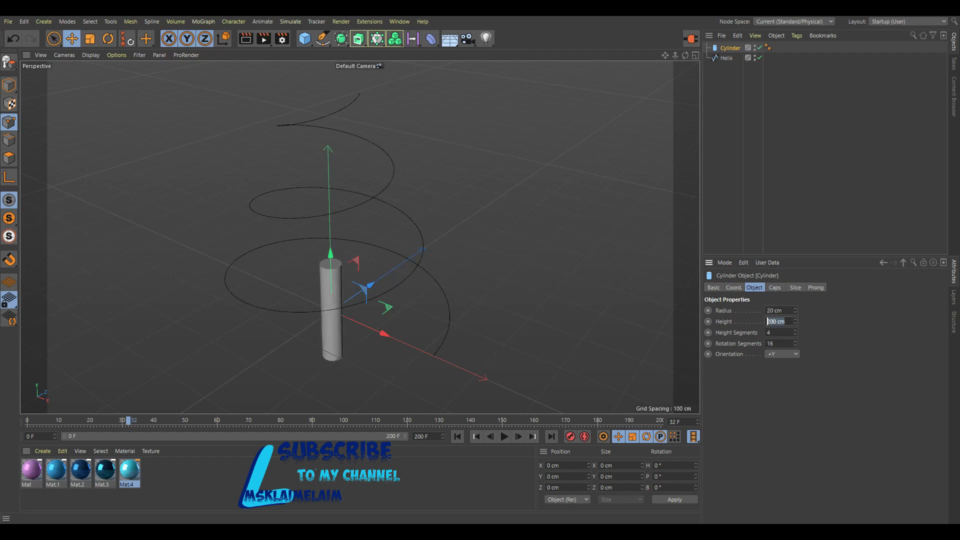
text(30)
key(Tab)
Set the cylinder's height and rotation segments to 30.
text(30)
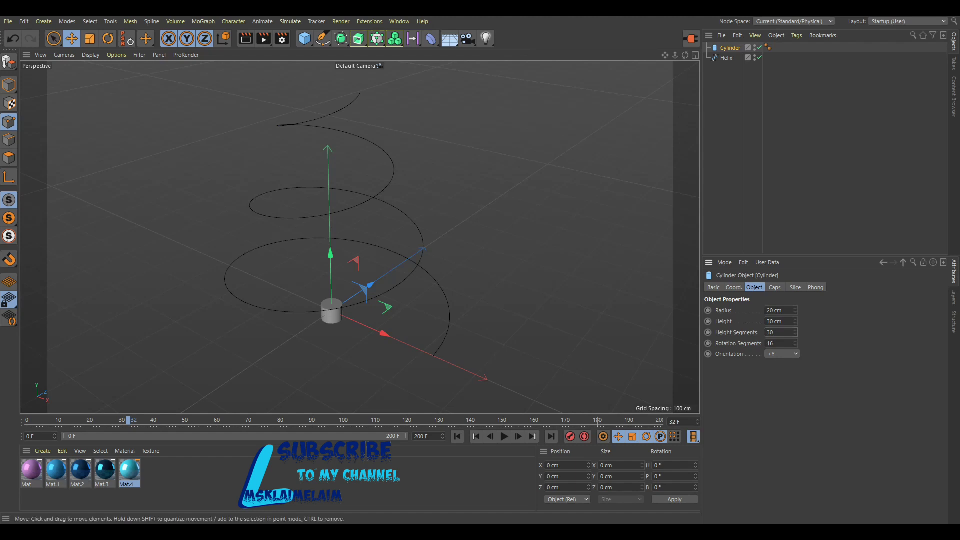
scroll(381, 325, up, 1)
scroll(381, 307, up, 2)
scroll(353, 310, up, 2)
scroll(340, 300, up, 2)
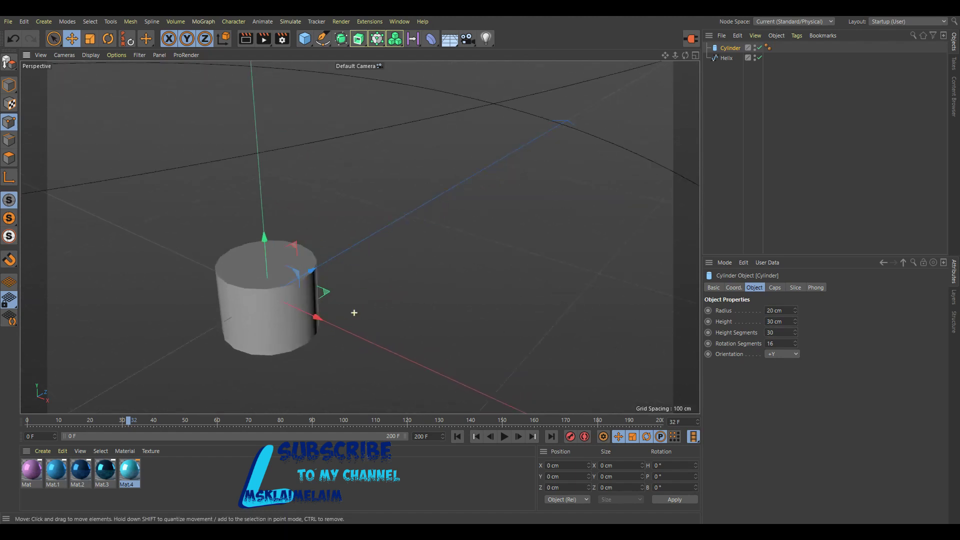
double_click(770, 344)
text(30)
key(Return)
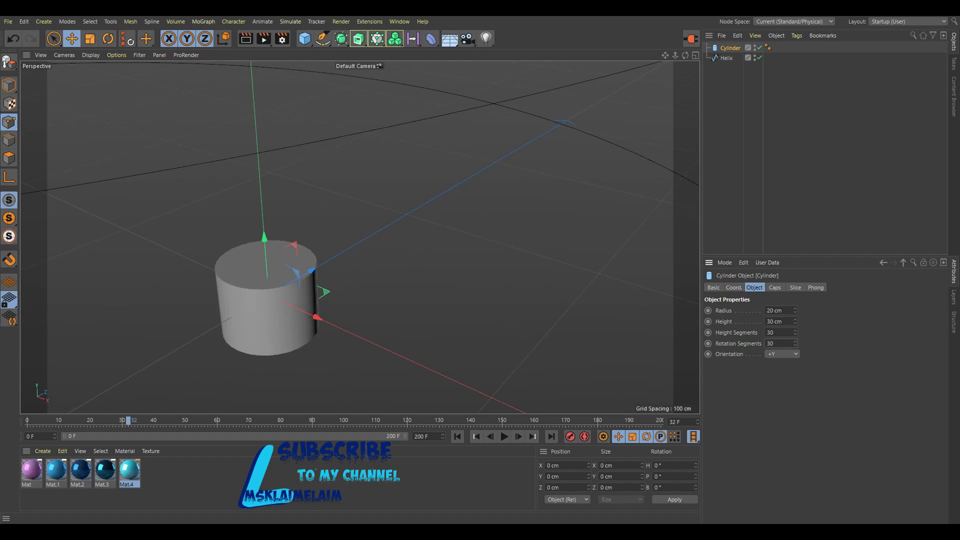
Enable filleted caps on the cylinder with 2 fillet segments.
click(775, 288)
click(744, 334)
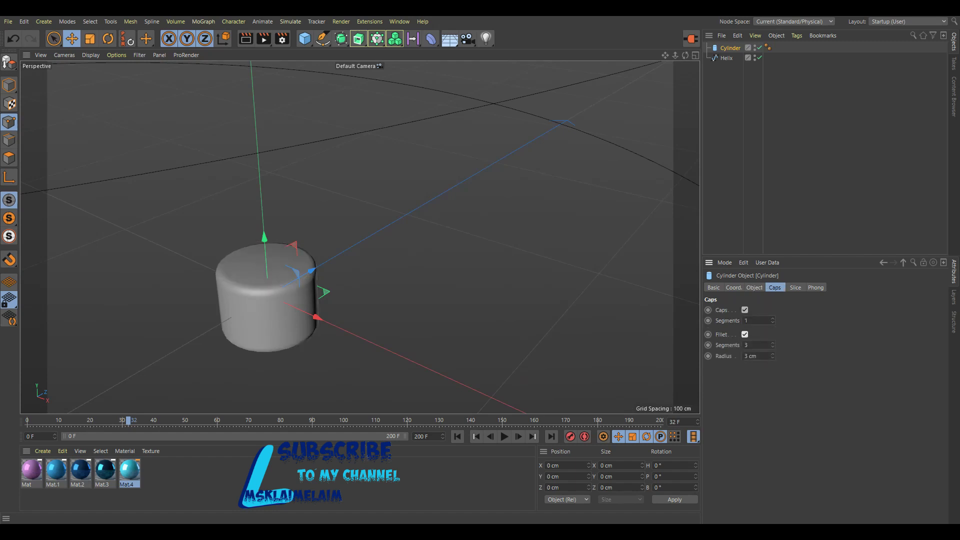
click(772, 347)
Make blue Mat.1, pink Mat and dark blue Mat.2 cylinder copies, and add a Cloner.
drag(56, 470, 264, 300)
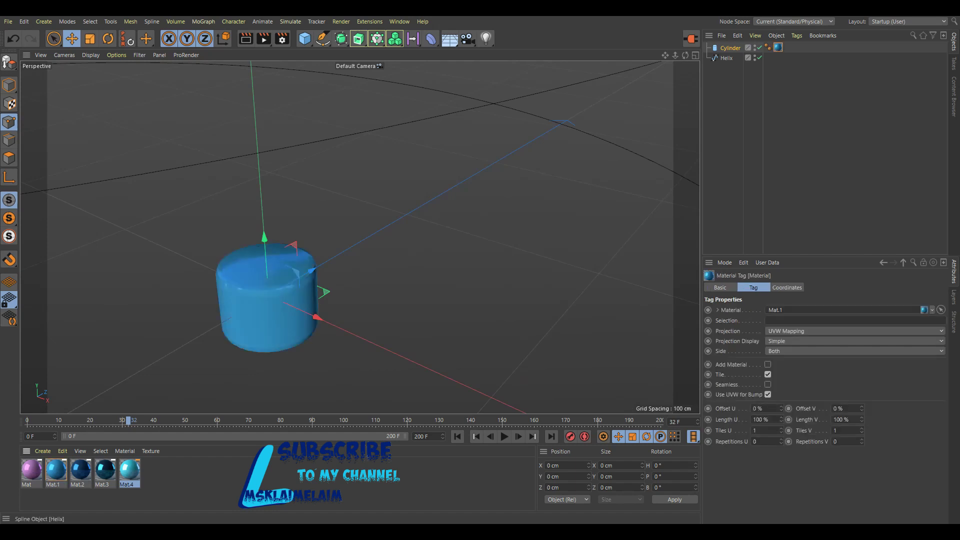
key(ctrl+c)
key(ctrl+v)
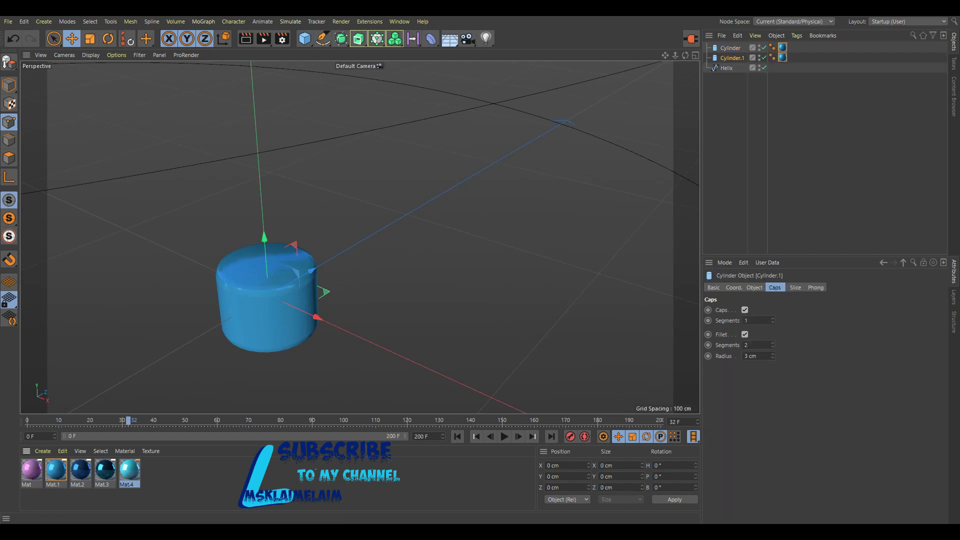
drag(32, 470, 782, 57)
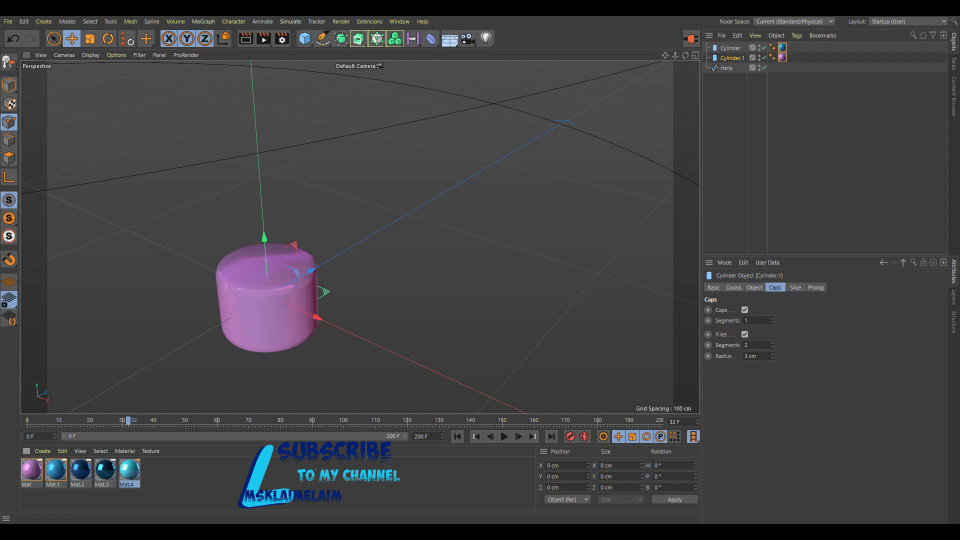
key(ctrl+c)
key(ctrl+v)
drag(80, 470, 268, 300)
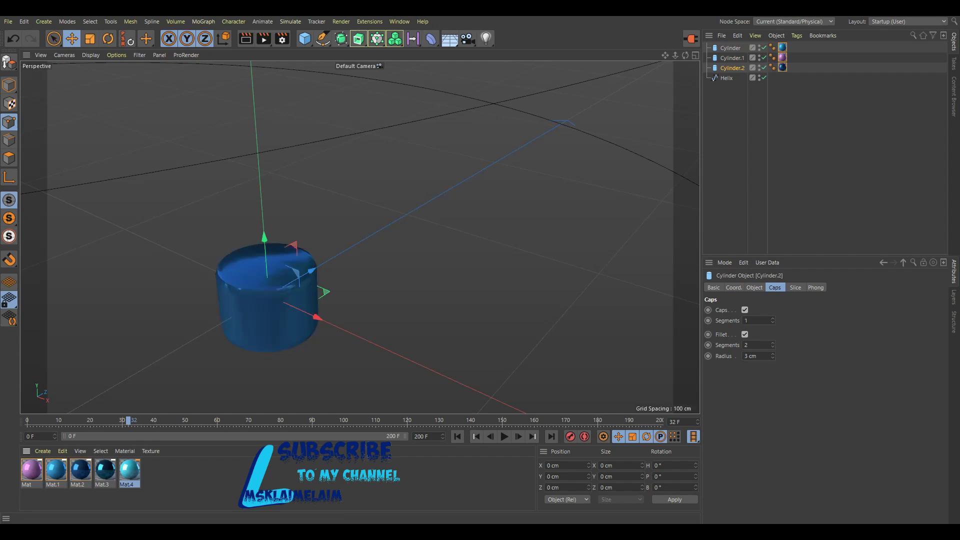
click(376, 39)
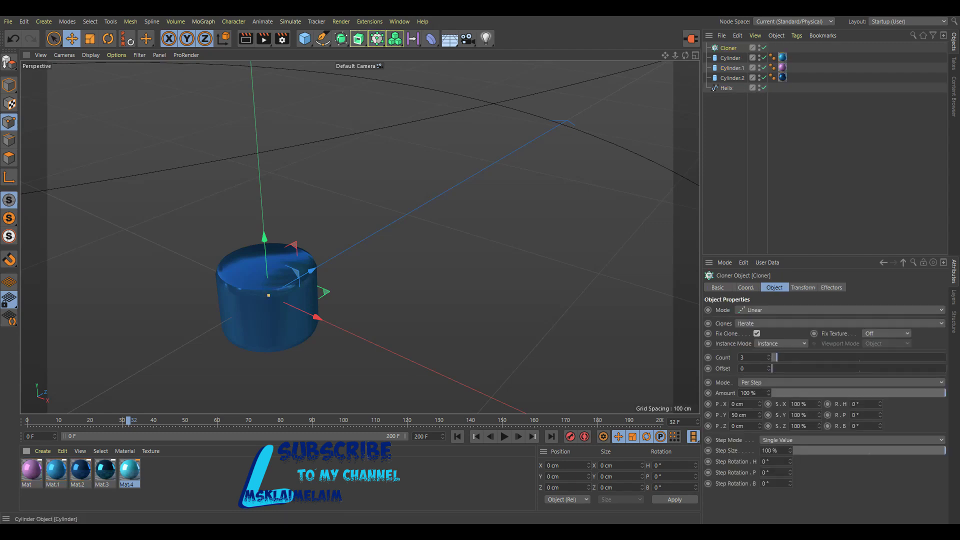
Put Cylinder, Cylinder.1 and Cylinder.2 inside the Cloner.
key(Down)
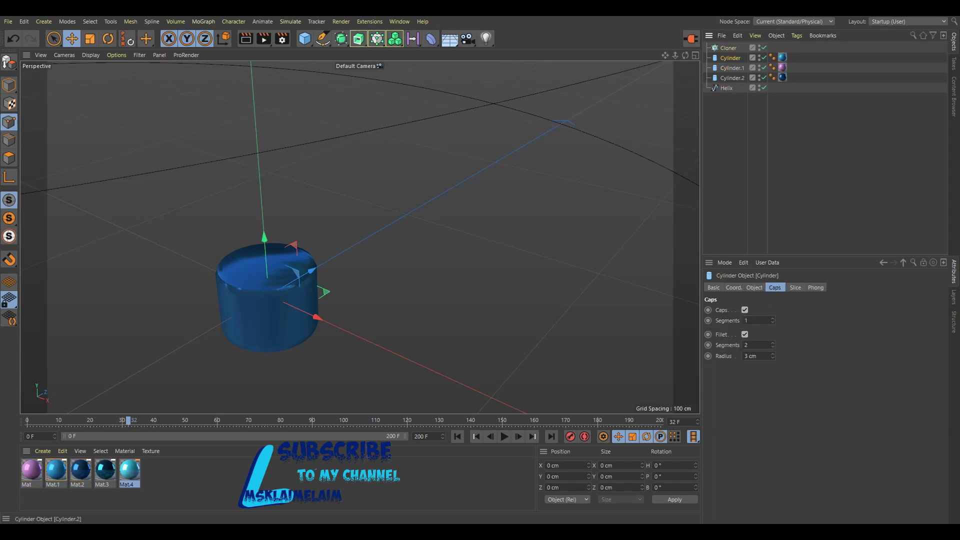
key(shift+Down)
key(shift+Down)
drag(731, 68, 728, 48)
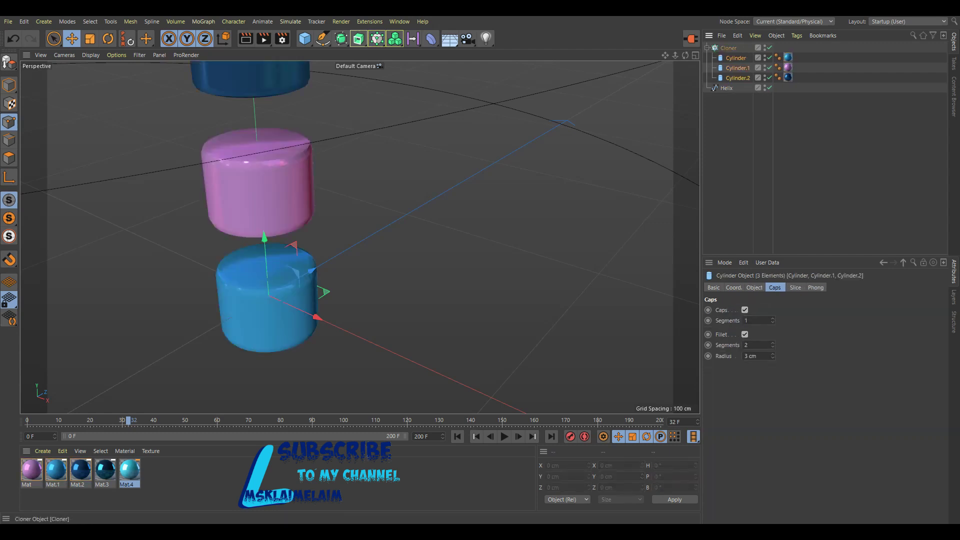
scroll(471, 190, down, 3)
scroll(471, 190, down, 2)
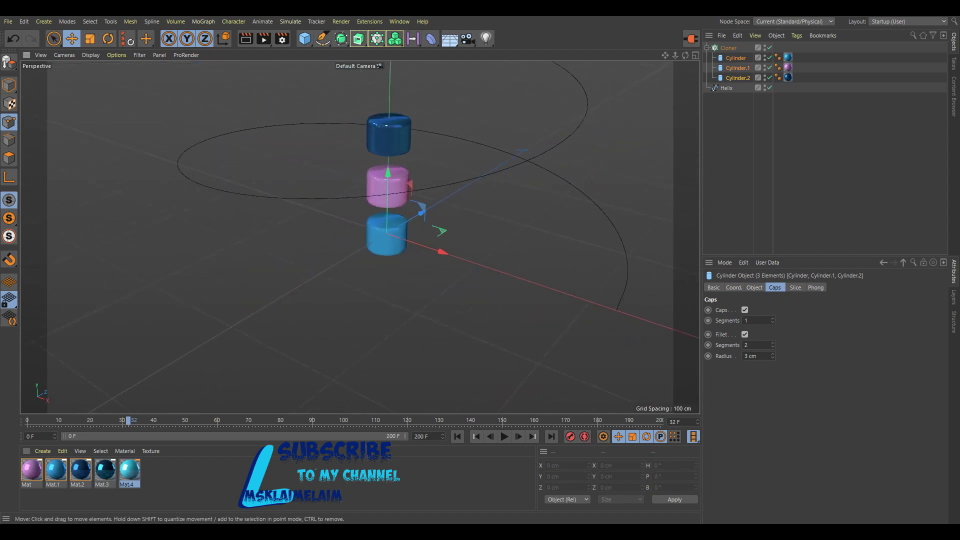
scroll(471, 189, down, 2)
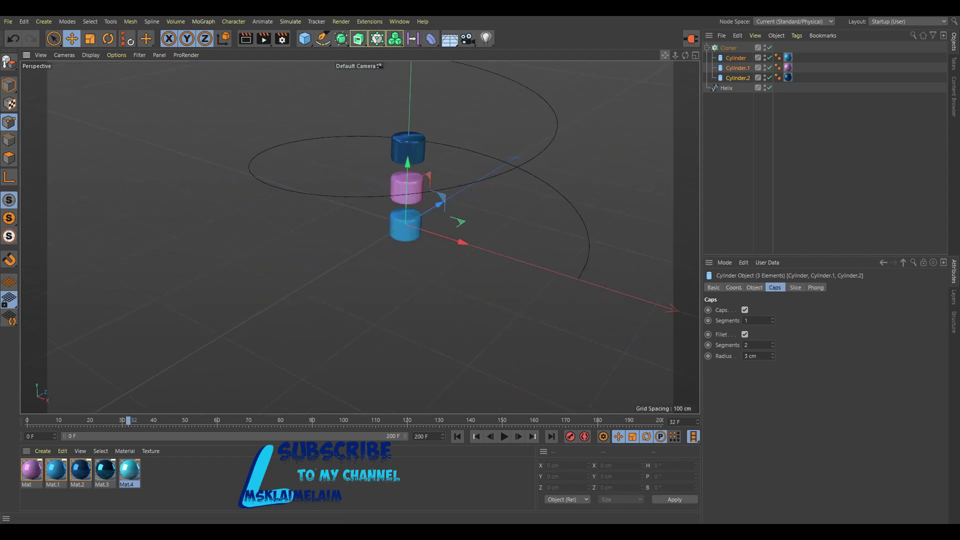
middle_drag(360, 233, 315, 350)
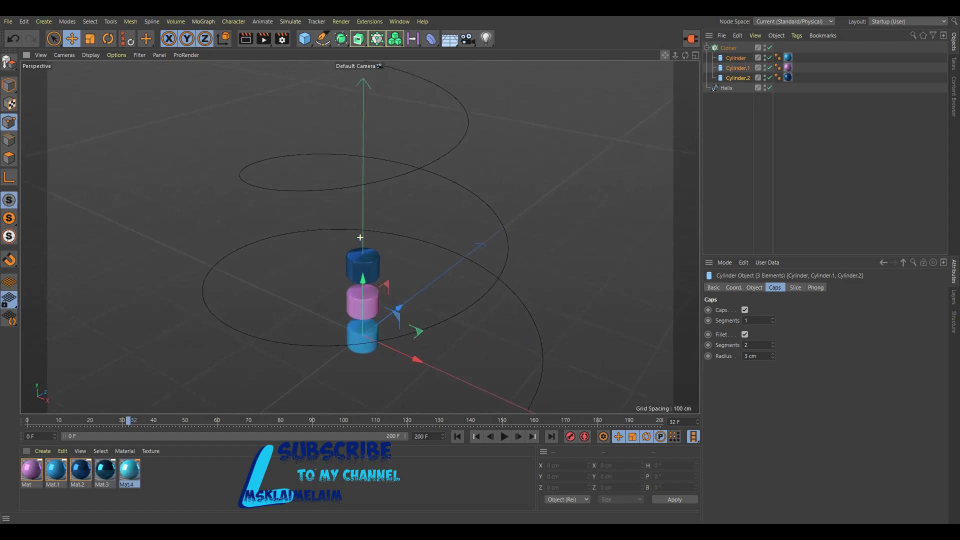
Set the Cloner to 21 clones spaced 33 cm apart vertically.
click(728, 48)
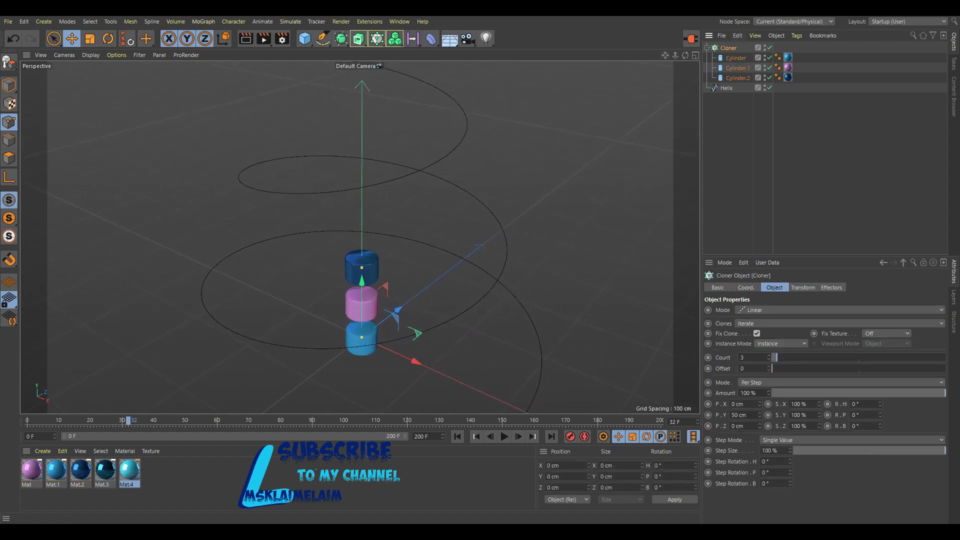
double_click(742, 357)
text(21)
key(Return)
double_click(739, 414)
text(35)
key(Return)
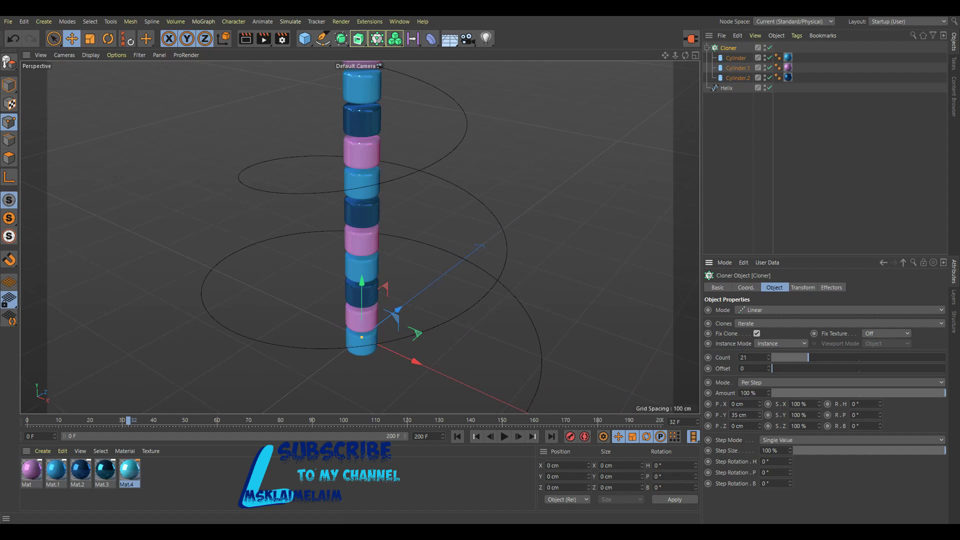
click(759, 417)
click(760, 417)
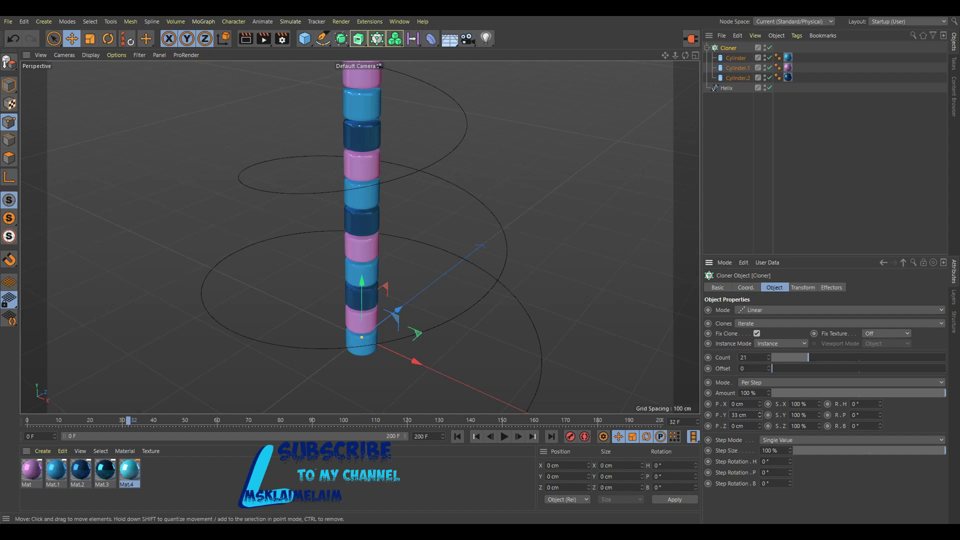
right_click(730, 49)
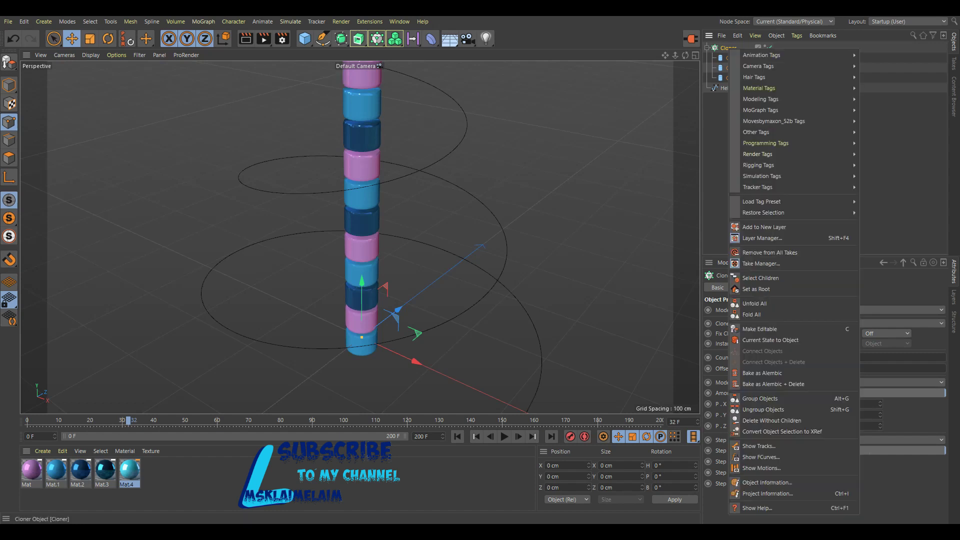
Group the Cloner under a new Null and collapse its cylinders.
click(760, 398)
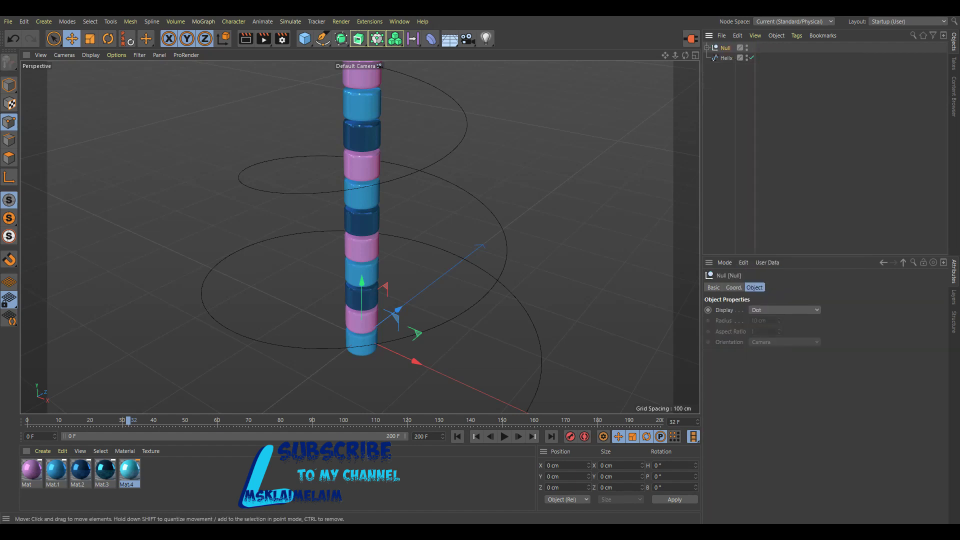
click(706, 48)
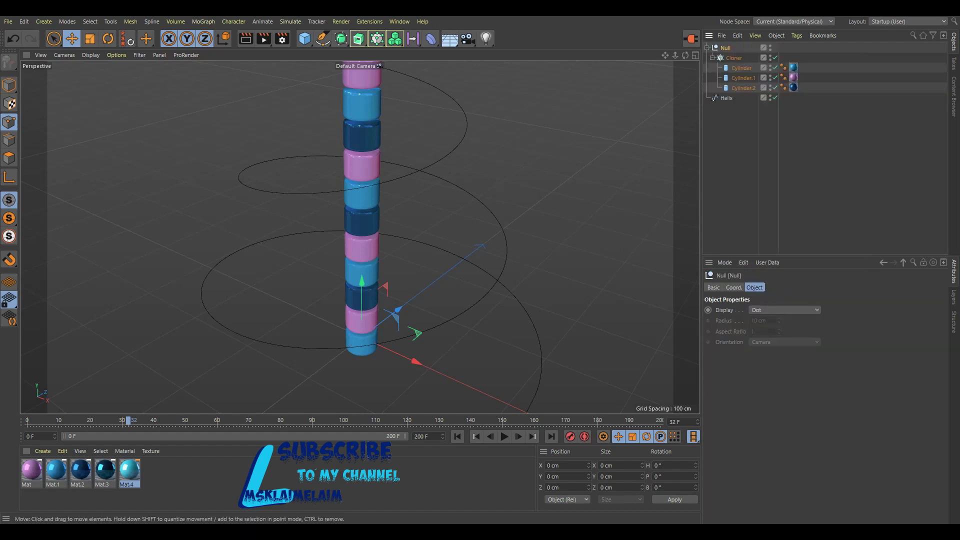
click(712, 58)
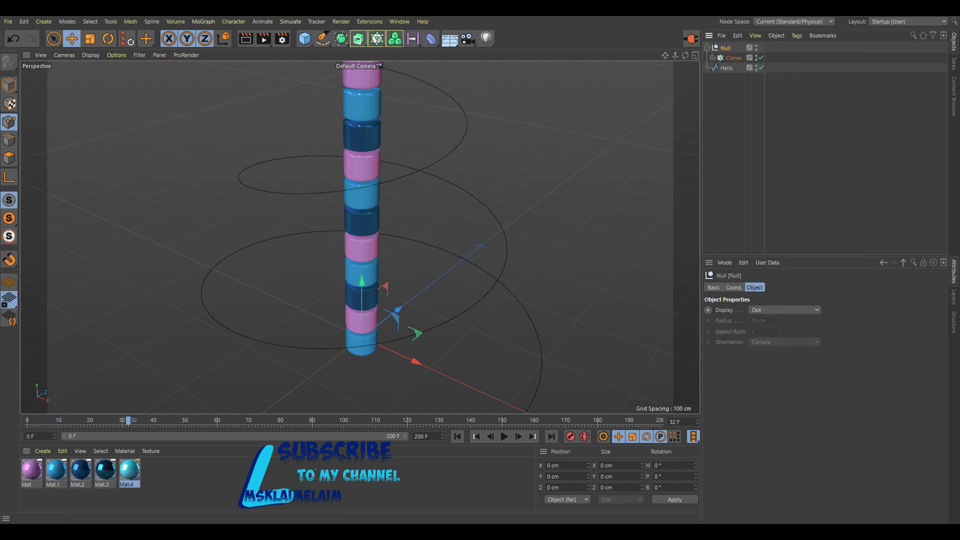
Add a Spline Wrap inside the Null, using the Helix as spline on the +Y axis.
click(431, 39)
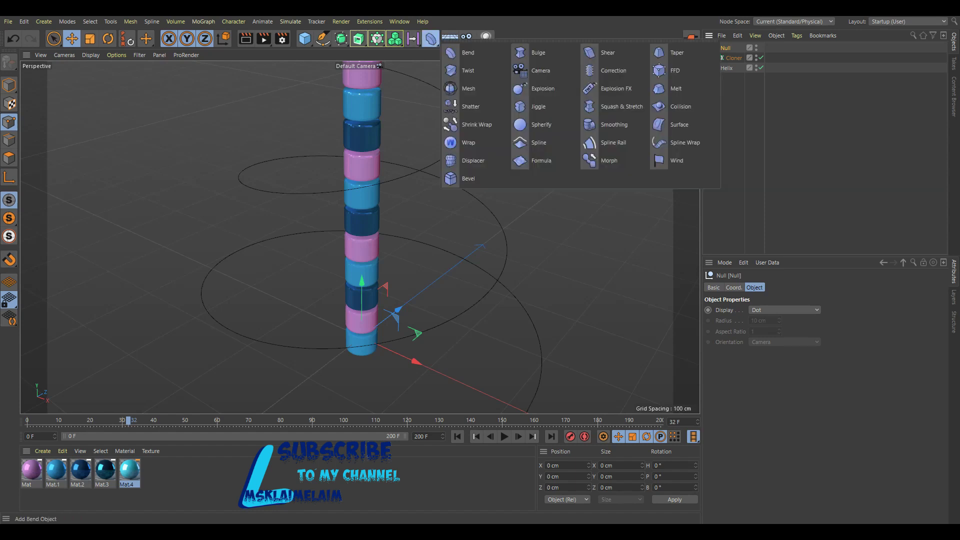
click(670, 142)
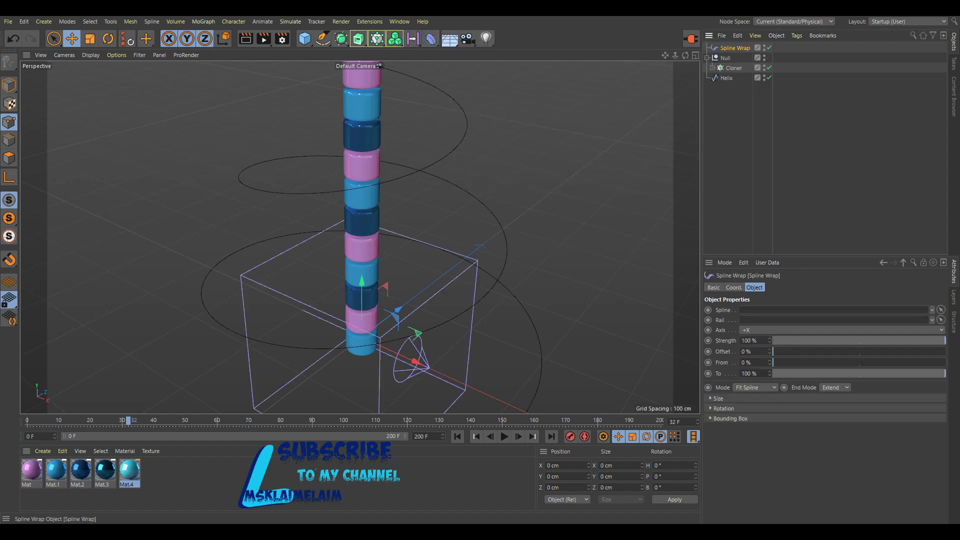
drag(734, 48, 725, 58)
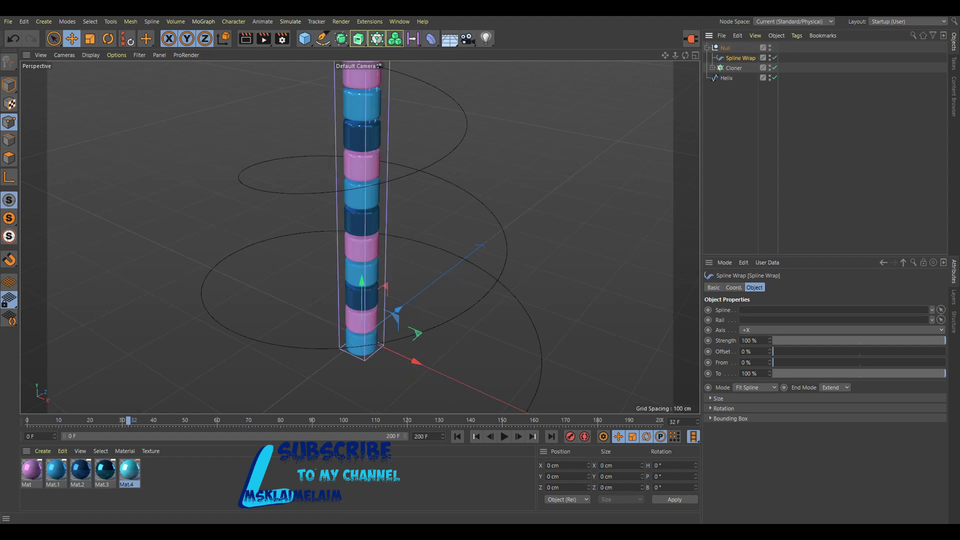
drag(726, 77, 748, 309)
click(840, 330)
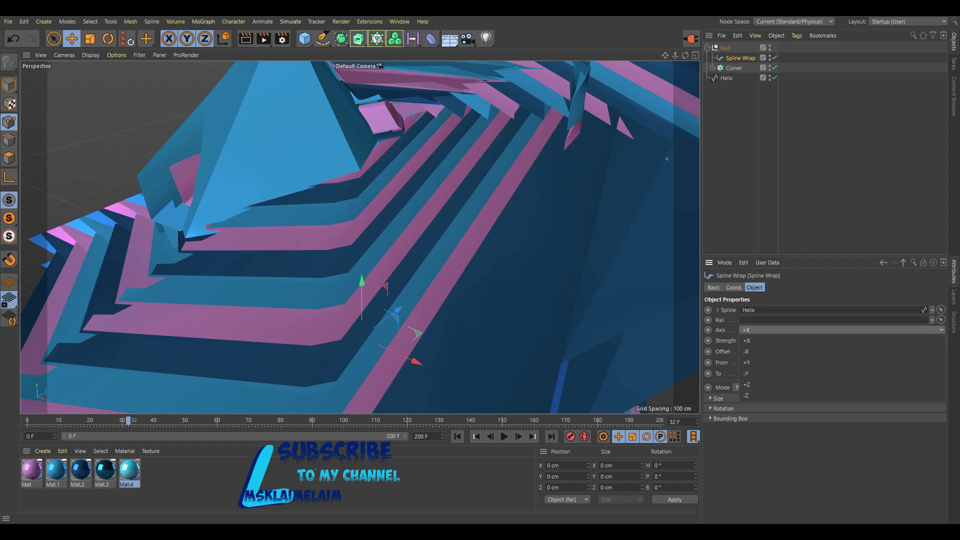
click(839, 351)
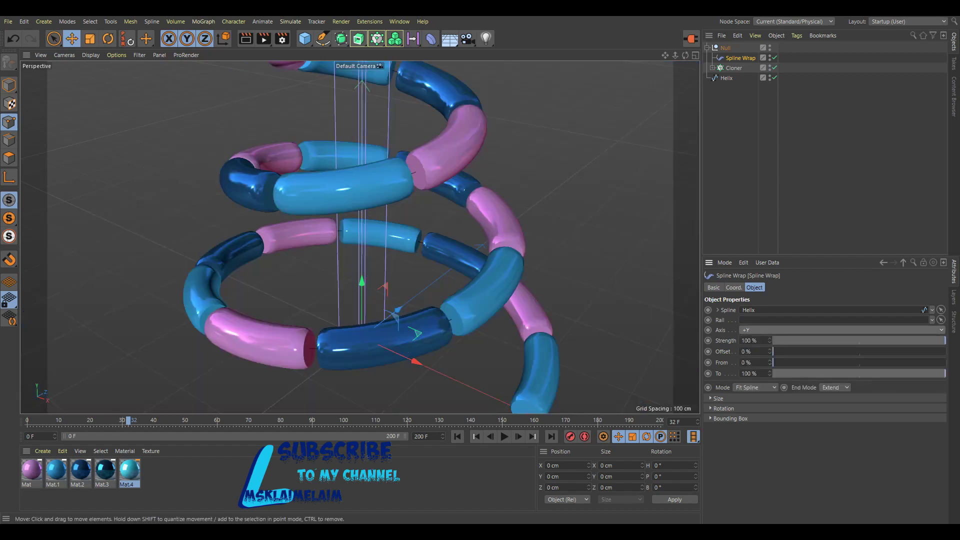
scroll(582, 287, down, 3)
scroll(582, 288, down, 2)
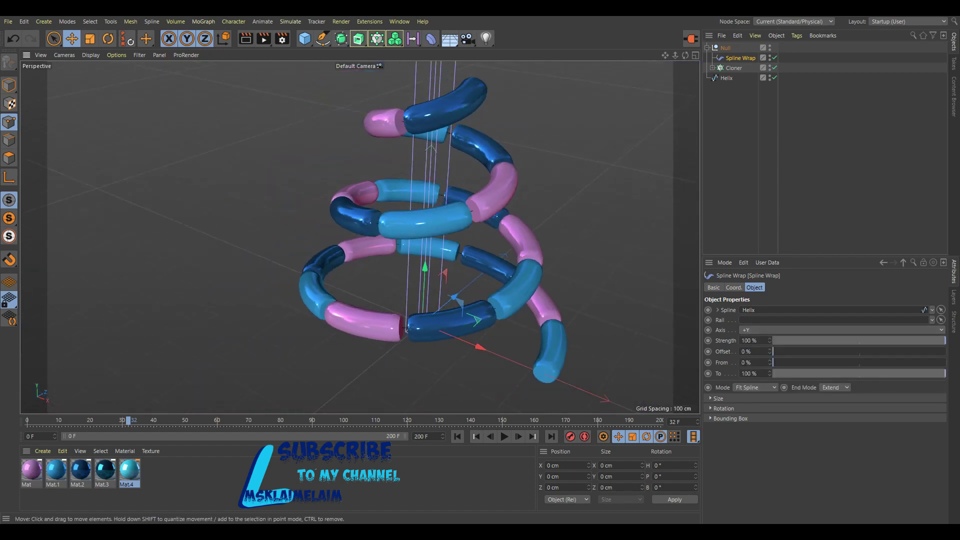
drag(665, 55, 640, 82)
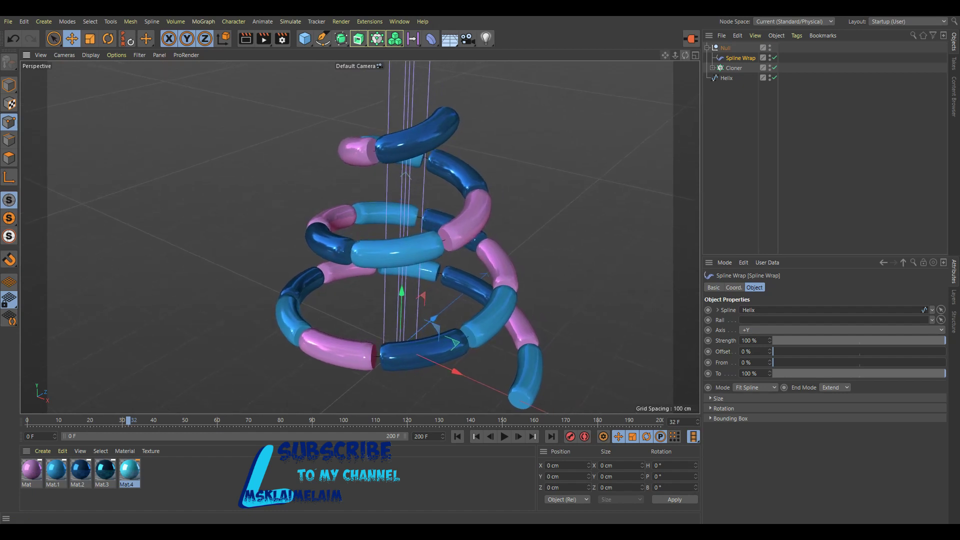
drag(684, 55, 645, 57)
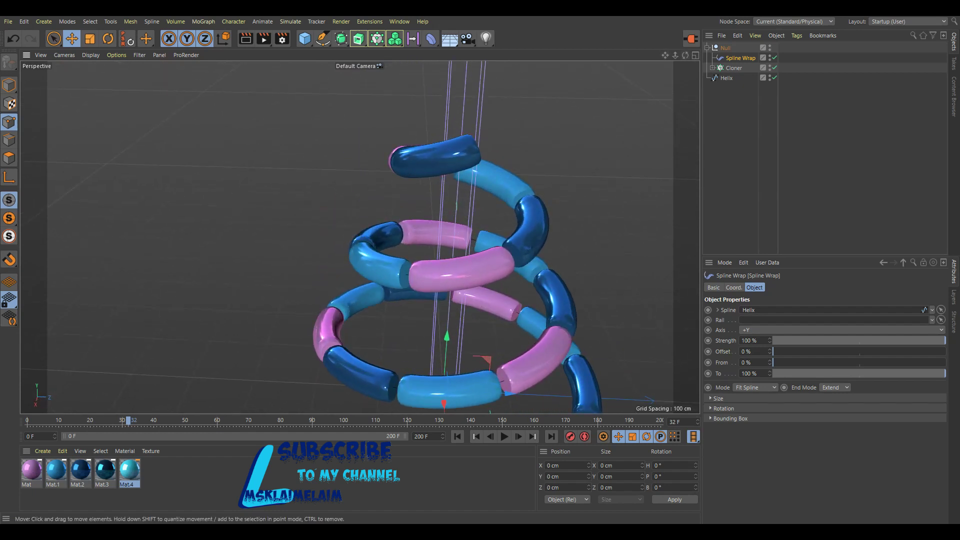
drag(665, 55, 500, 0)
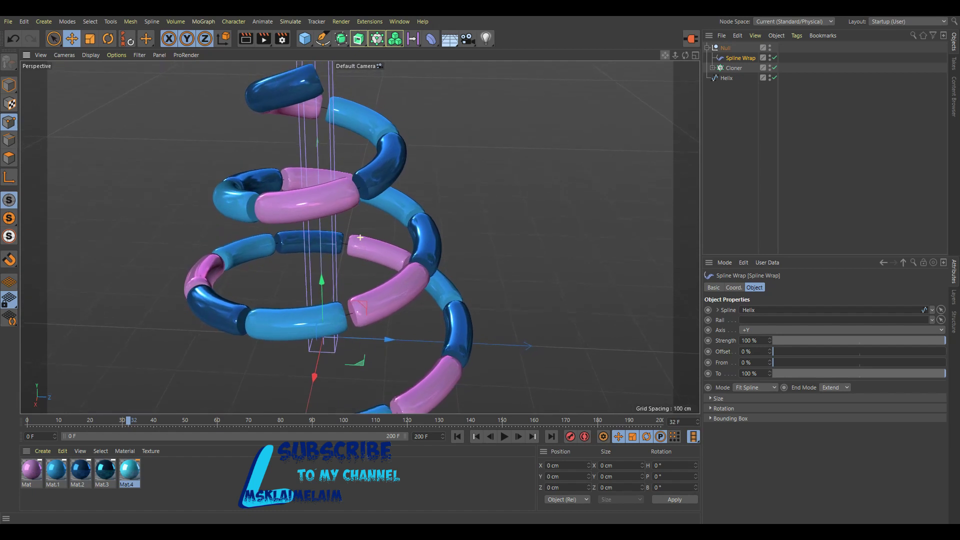
alt+middle_drag(360, 237, 360, 263)
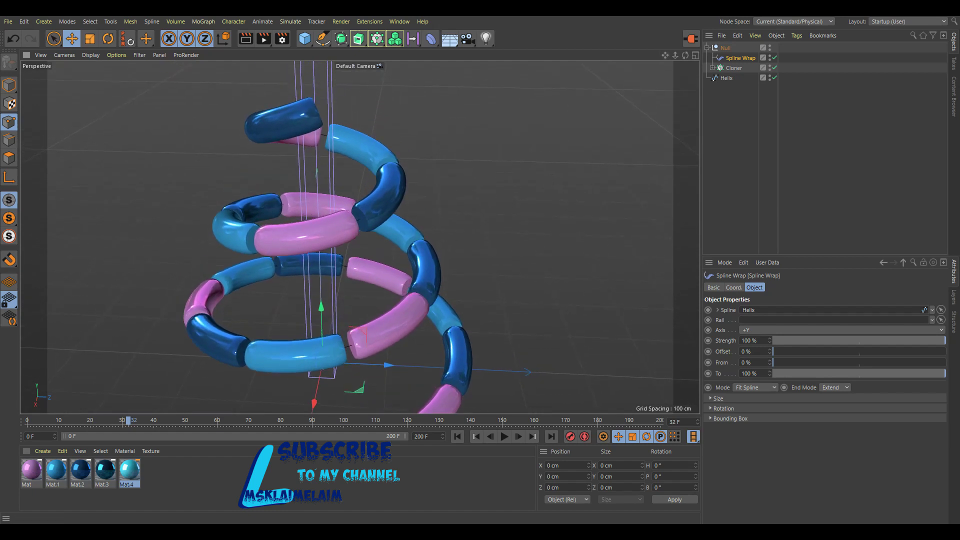
Drop the start of the Spline Wrap Size curve to zero for a thin tail.
click(714, 398)
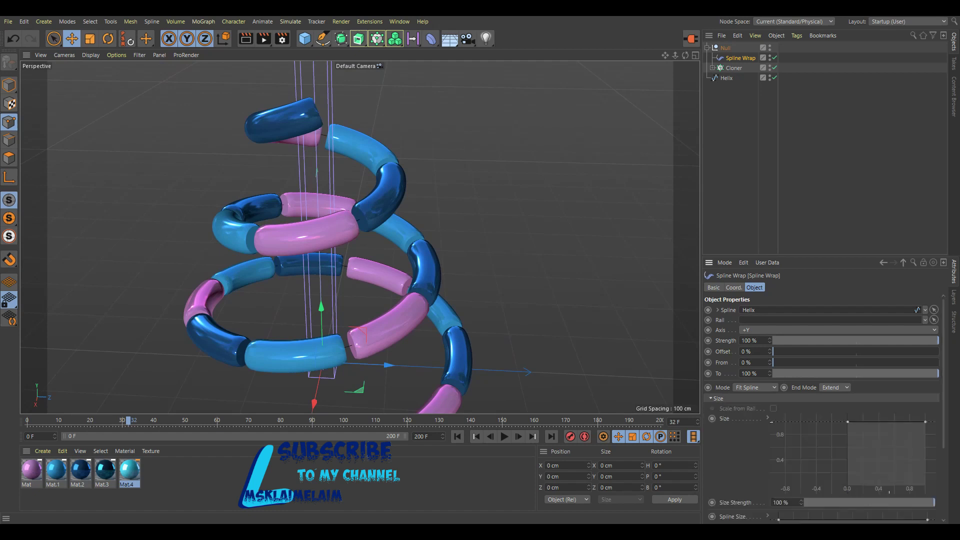
ctrl+click(885, 421)
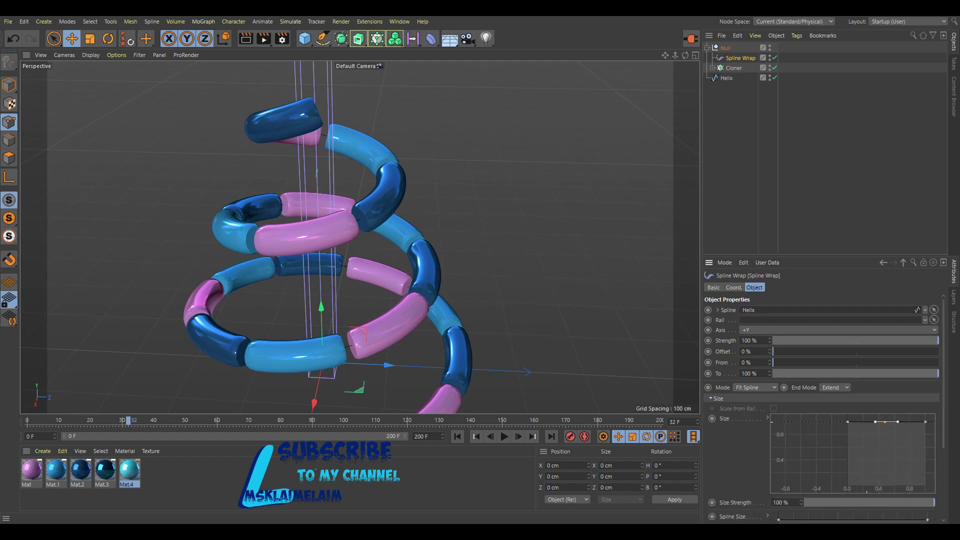
drag(847, 421, 848, 431)
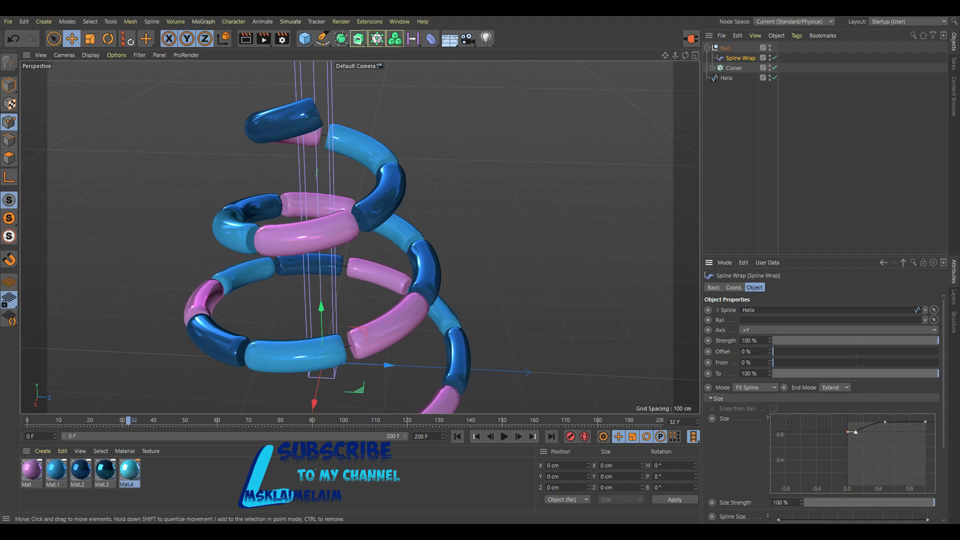
scroll(569, 267, down, 2)
scroll(569, 267, down, 1)
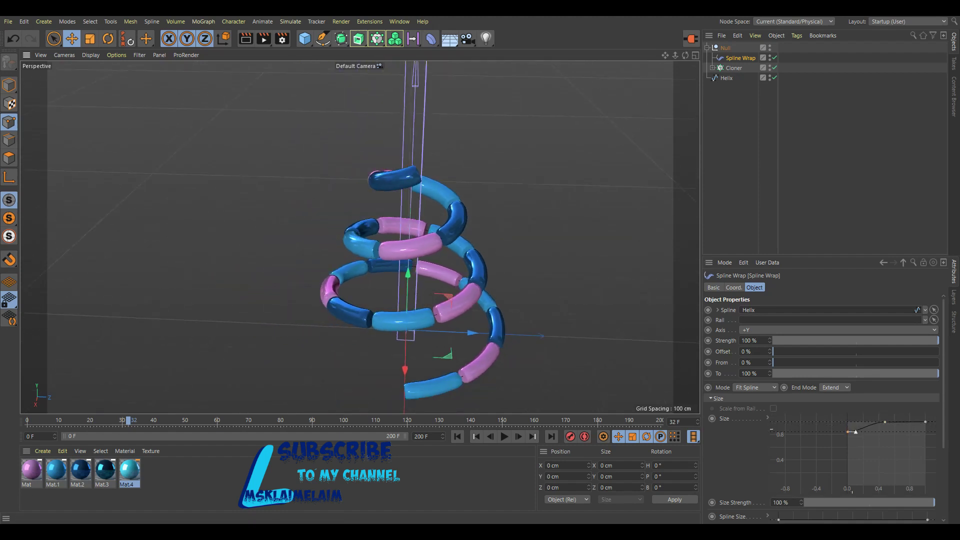
mouse_move(854, 431)
mouse_down()
mouse_move(855, 472)
mouse_move(851, 442)
mouse_up()
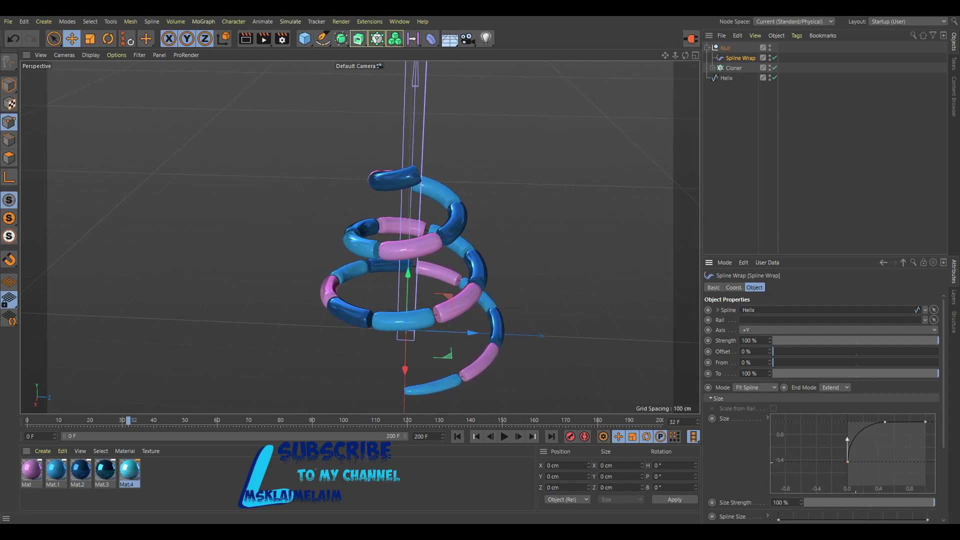
drag(851, 442, 853, 444)
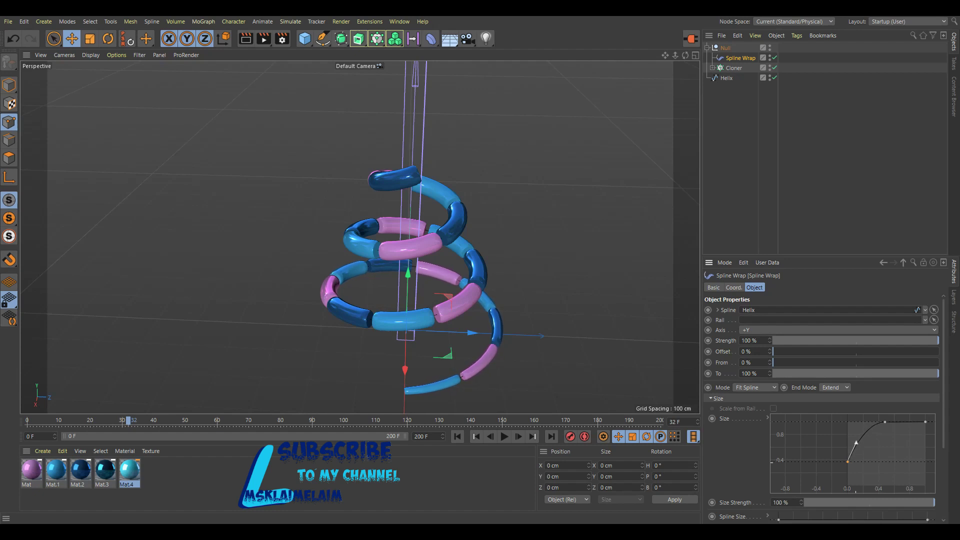
drag(847, 464, 847, 471)
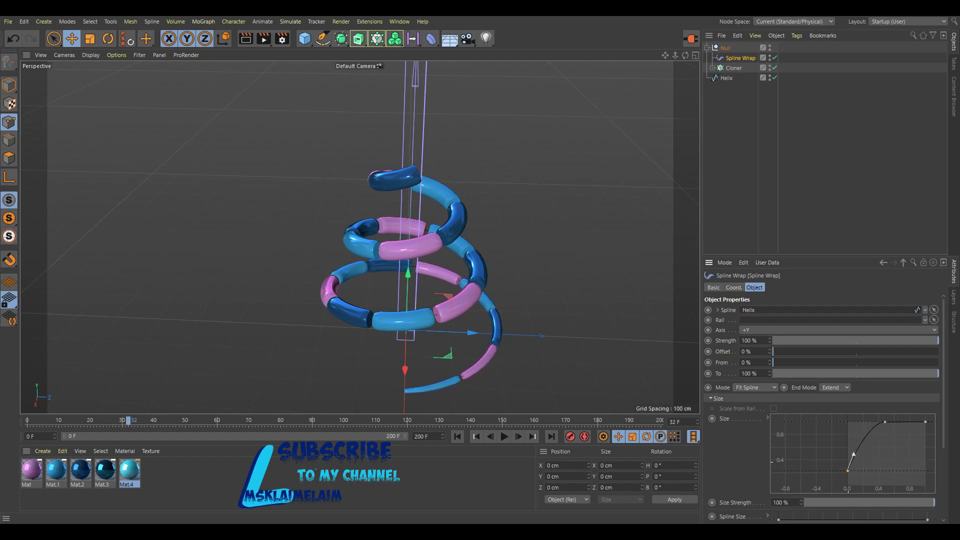
Move the Size curve peak later and raise its end so the tube swells into a head.
click(924, 422)
drag(920, 421, 919, 449)
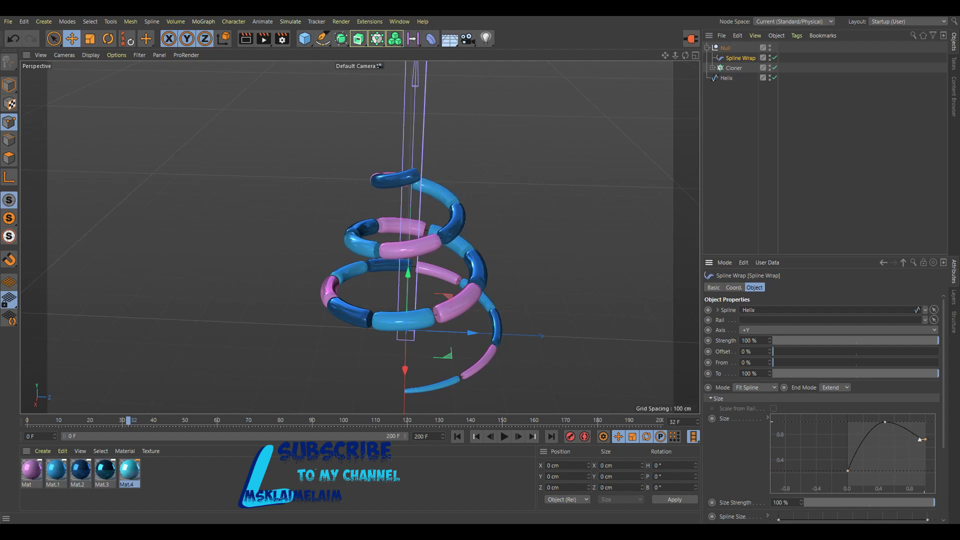
drag(918, 449, 924, 427)
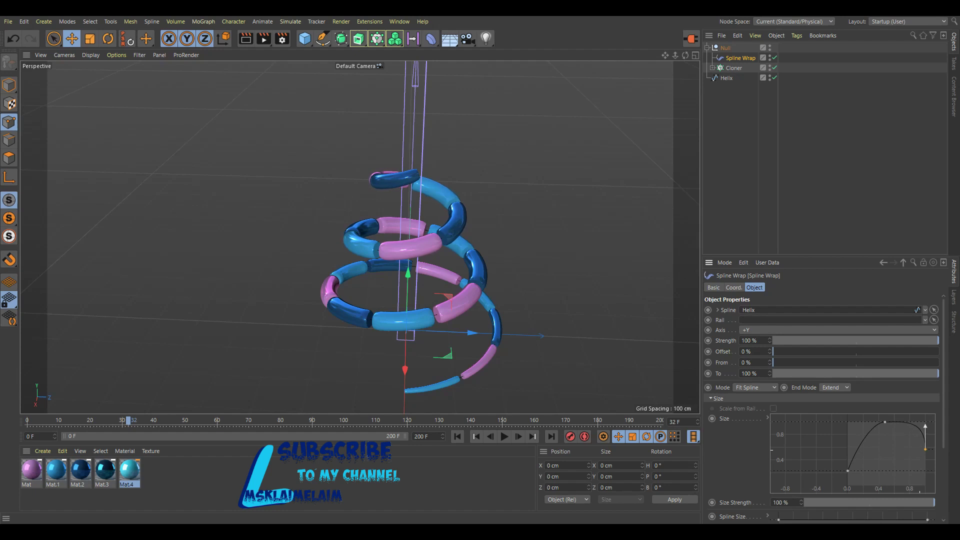
click(885, 421)
drag(885, 422, 911, 421)
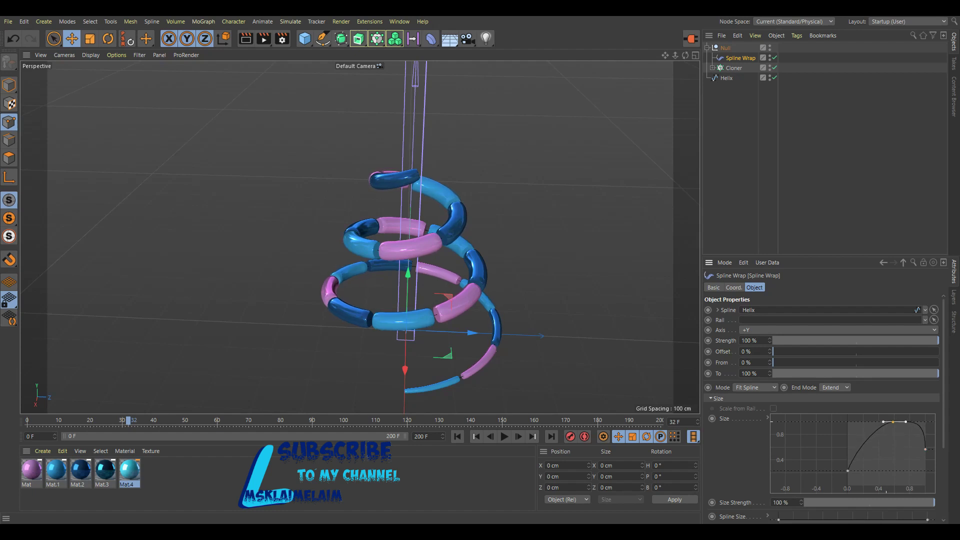
drag(910, 421, 906, 421)
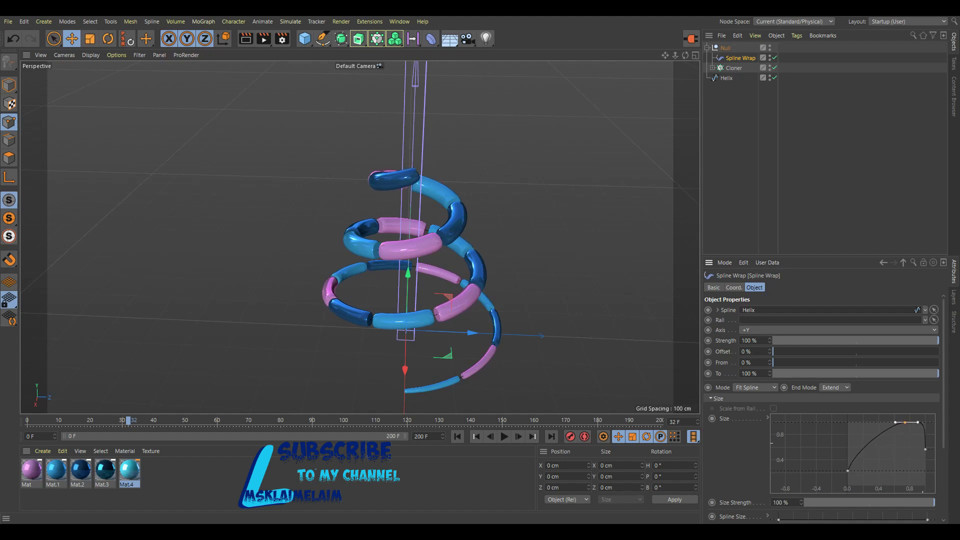
drag(925, 449, 925, 469)
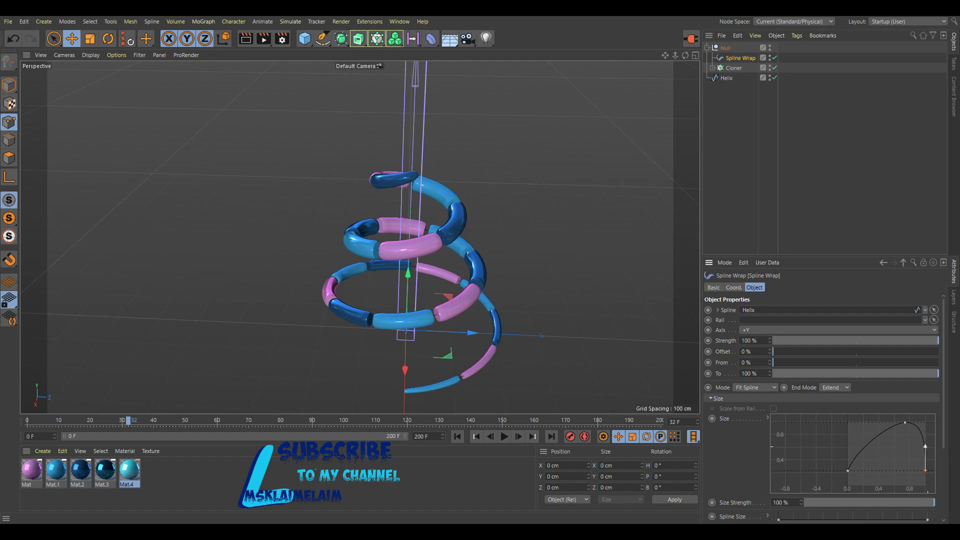
drag(925, 443, 925, 415)
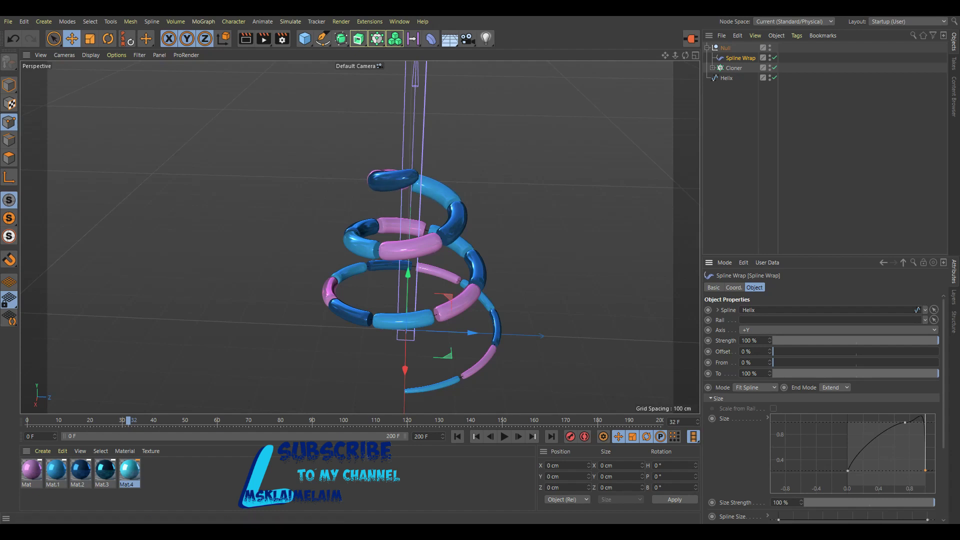
alt+drag(330, 235, 359, 237)
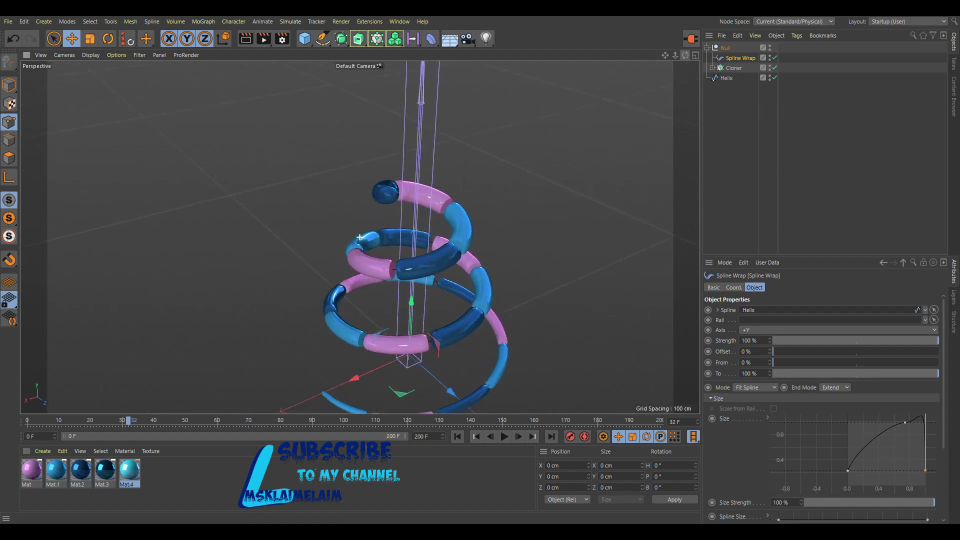
scroll(359, 237, up, 5)
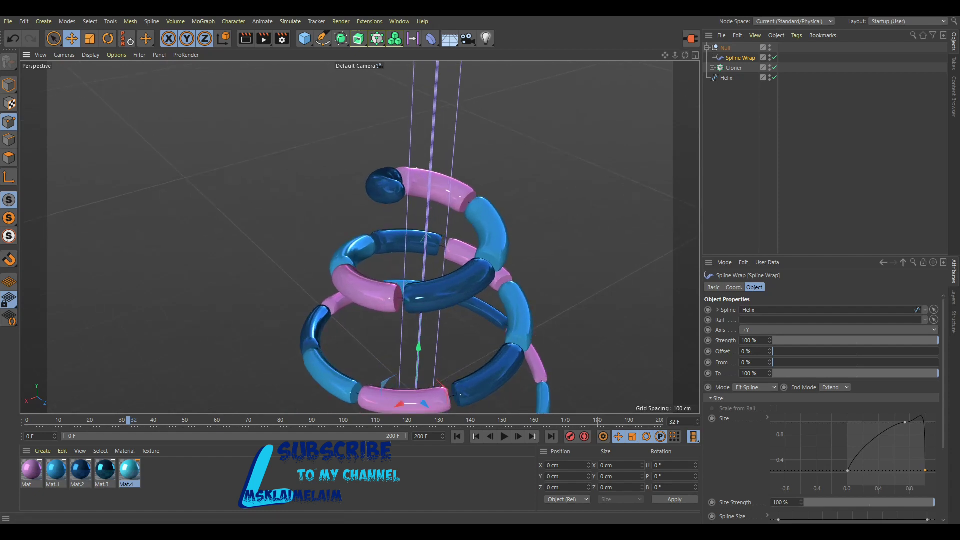
click(413, 38)
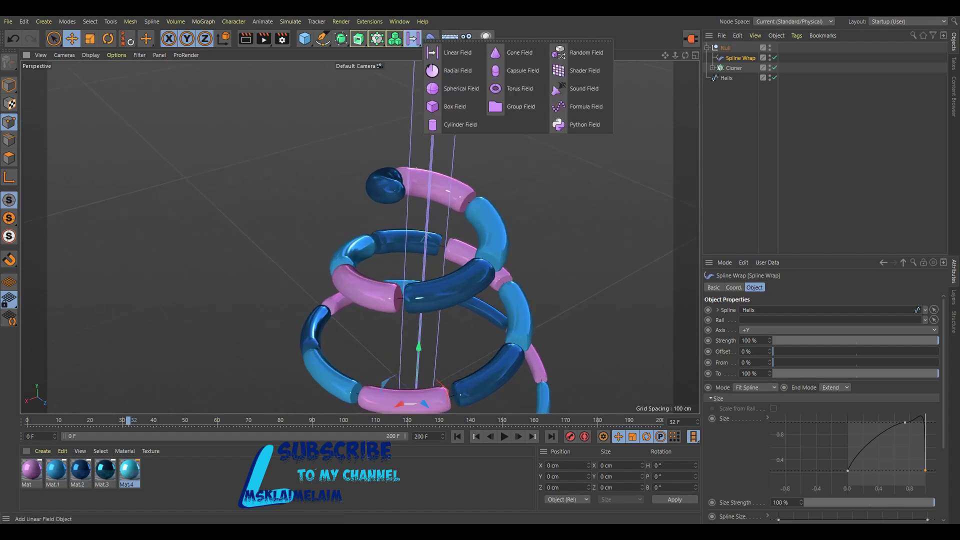
Add a Shader Field under the Null, then delete it.
click(582, 71)
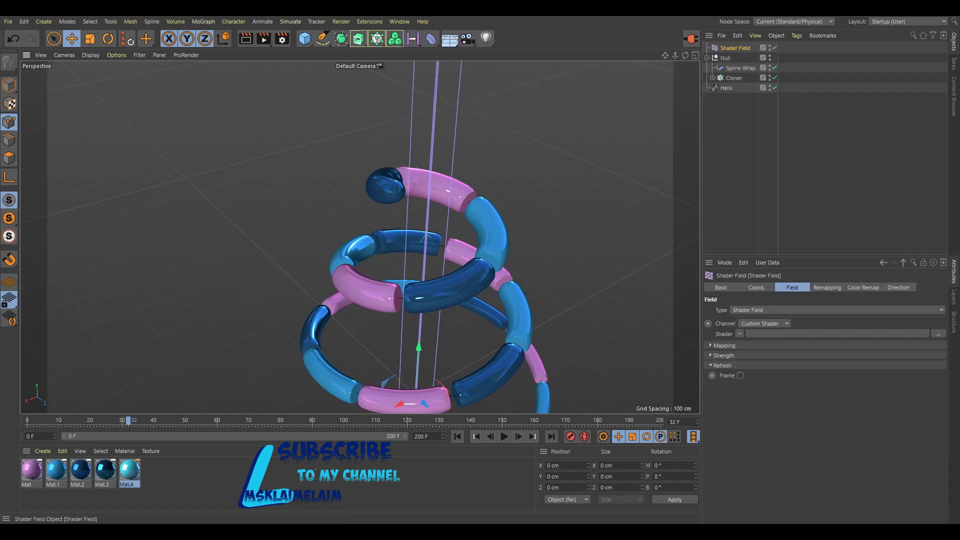
drag(735, 48, 739, 61)
key(Delete)
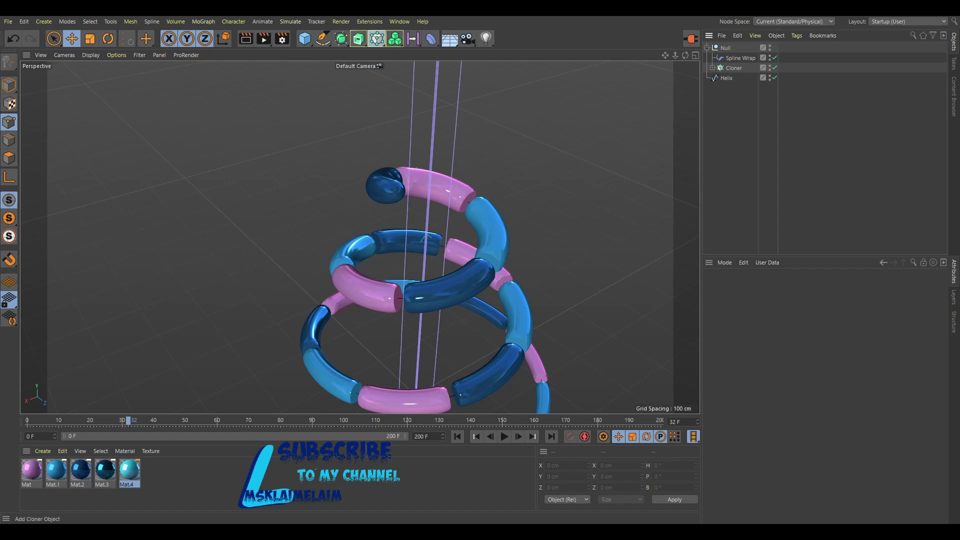
Add a Shader effector under the Null and link it in the Cloner's Effectors list.
click(395, 37)
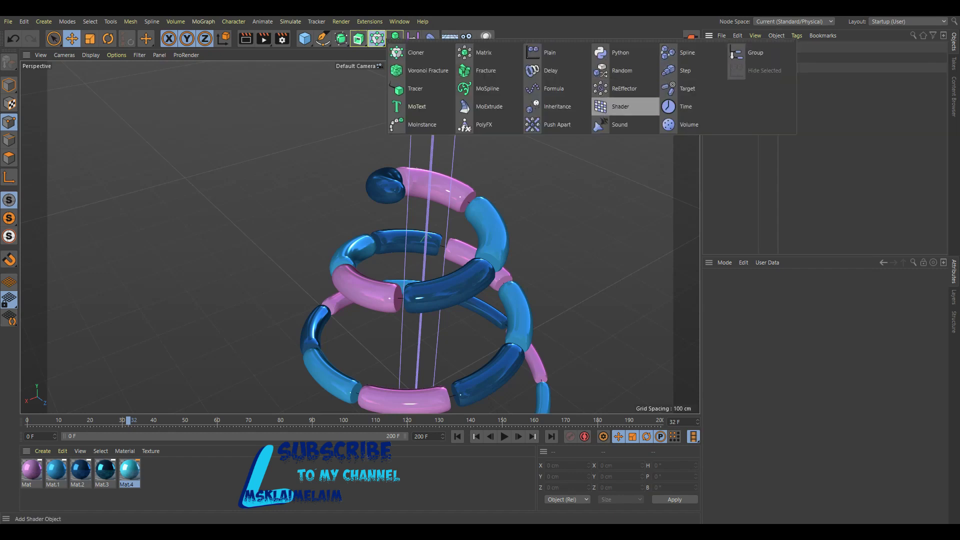
click(620, 107)
drag(729, 47, 725, 58)
click(733, 77)
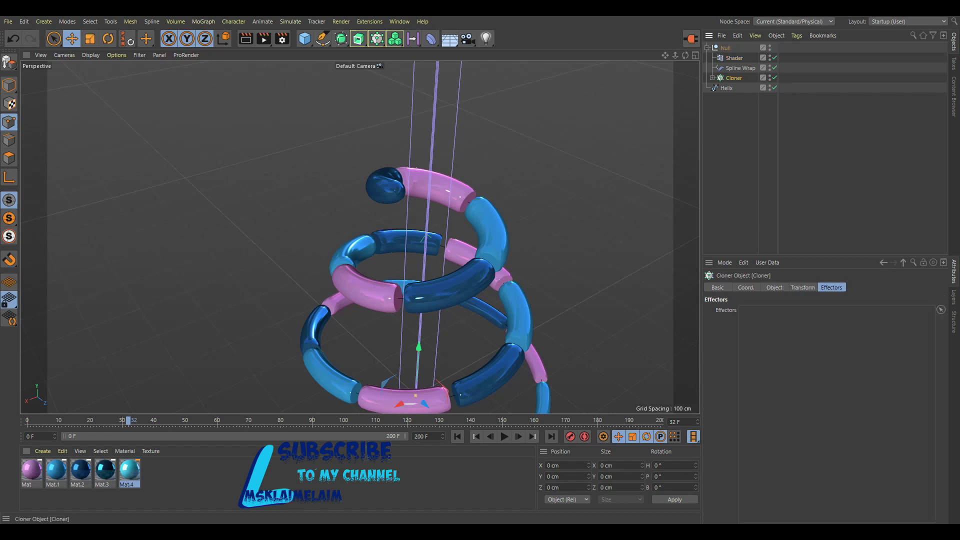
mouse_move(733, 58)
mouse_down()
mouse_move(825, 320)
mouse_move(760, 313)
mouse_up()
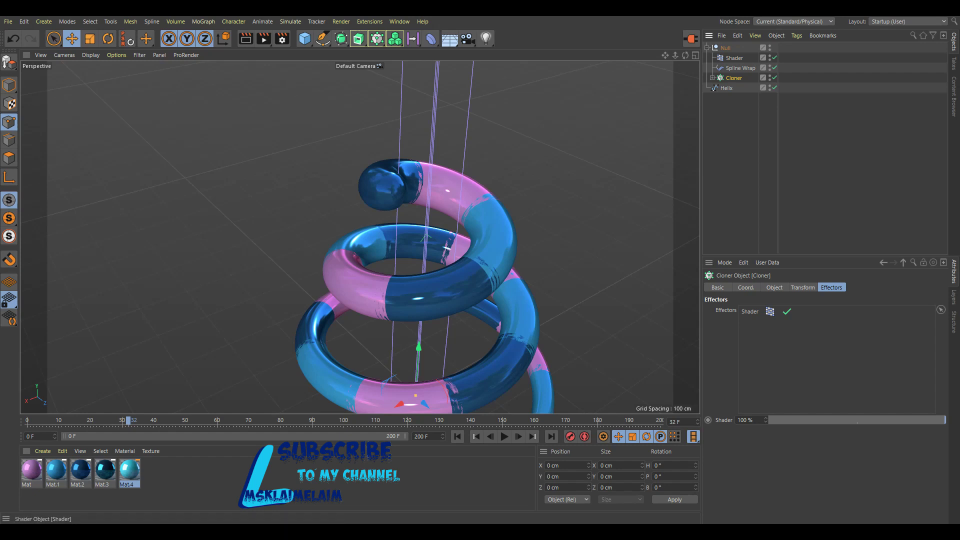
Set the Shader effector to absolute, non-uniform scale with S.Y 0.3.
click(734, 58)
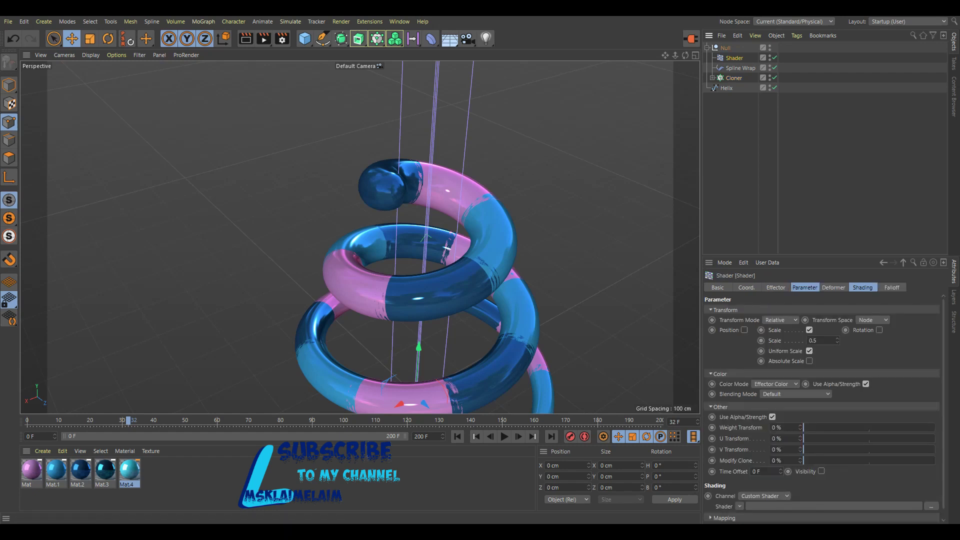
click(809, 351)
click(808, 383)
click(810, 351)
text(0.3)
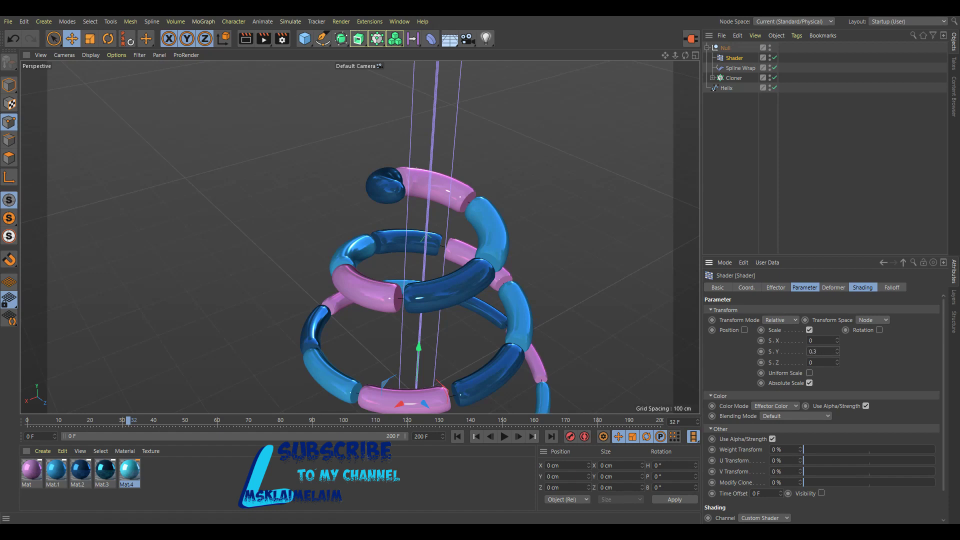
key(Return)
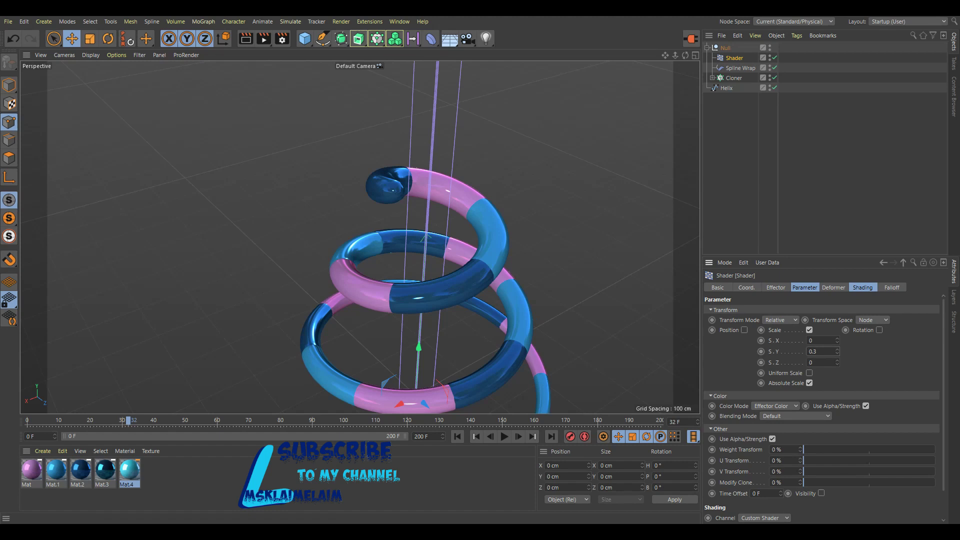
click(863, 287)
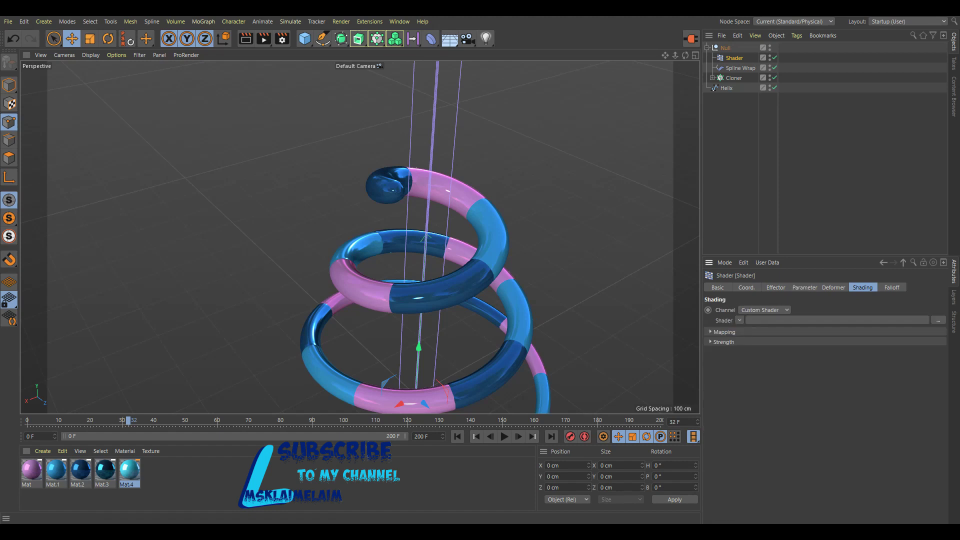
Drive the Shader effector with a Noise shader, Animation Speed 1 and Loop Period 6.
click(739, 320)
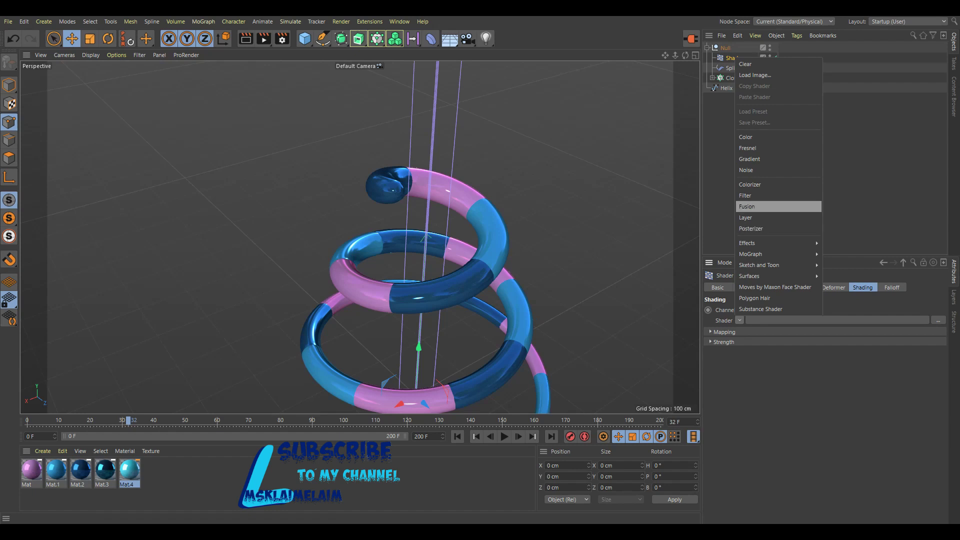
click(750, 170)
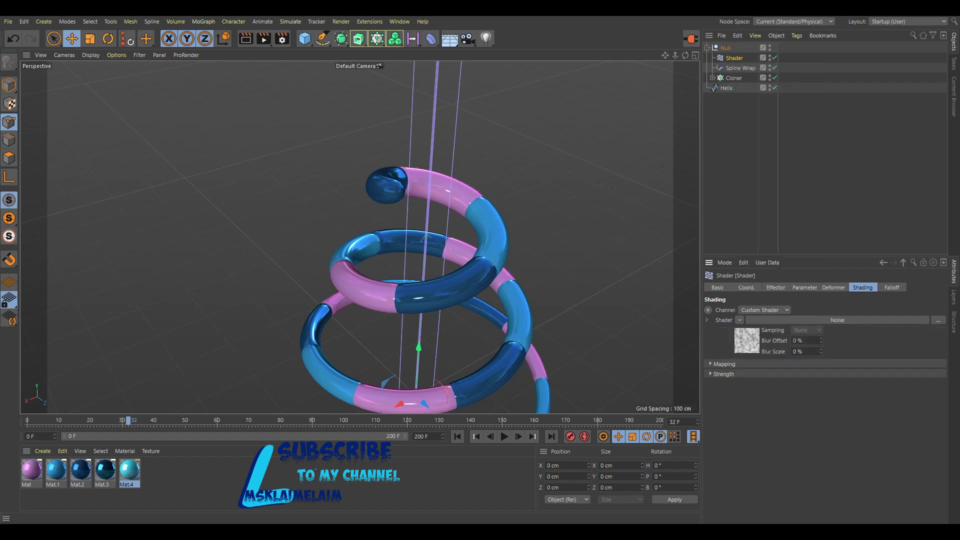
click(837, 319)
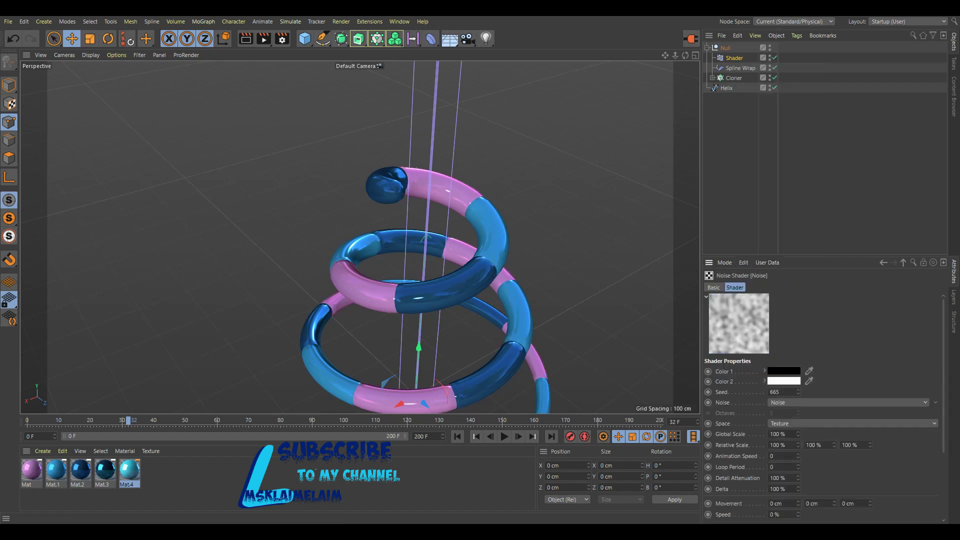
double_click(771, 456)
text(1)
key(Tab)
text(6)
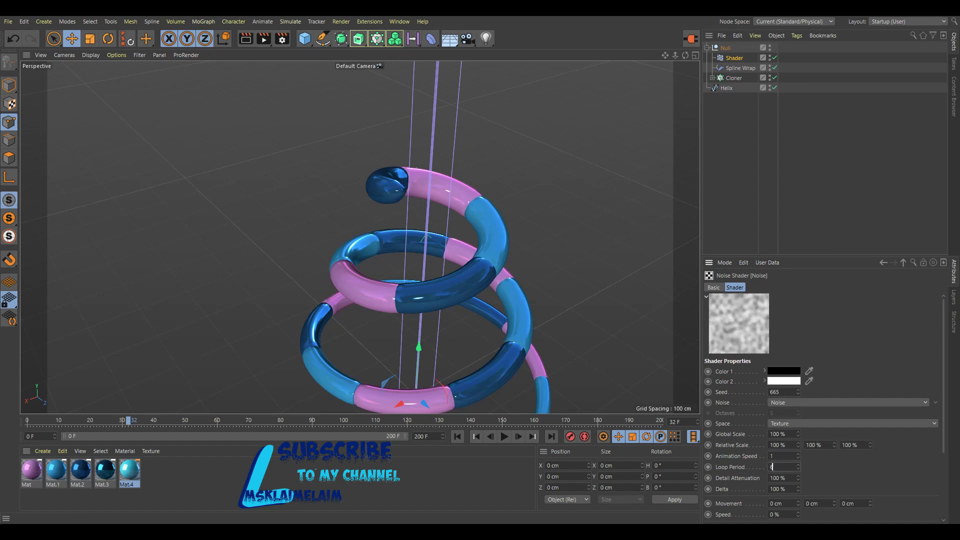
key(Return)
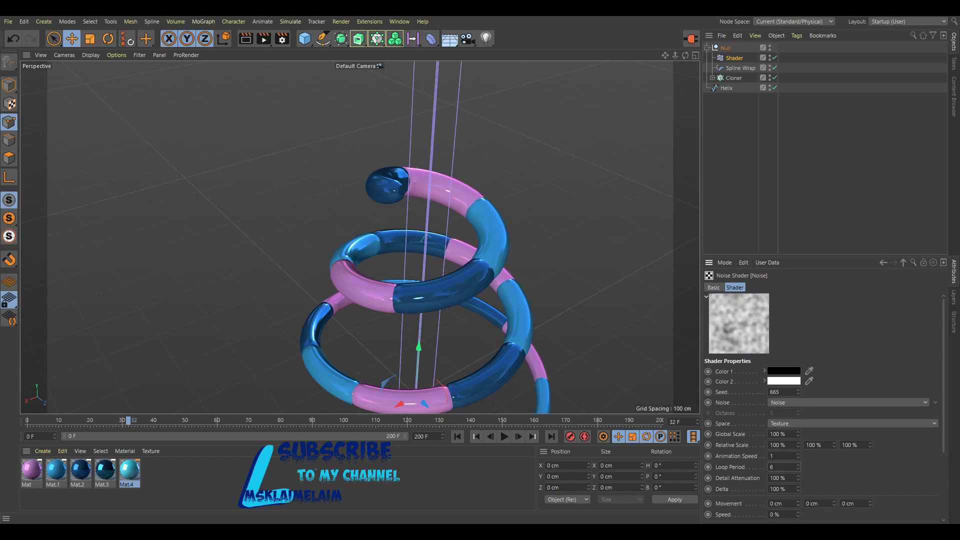
Preview the noise animation, then return to frame 0.
click(504, 436)
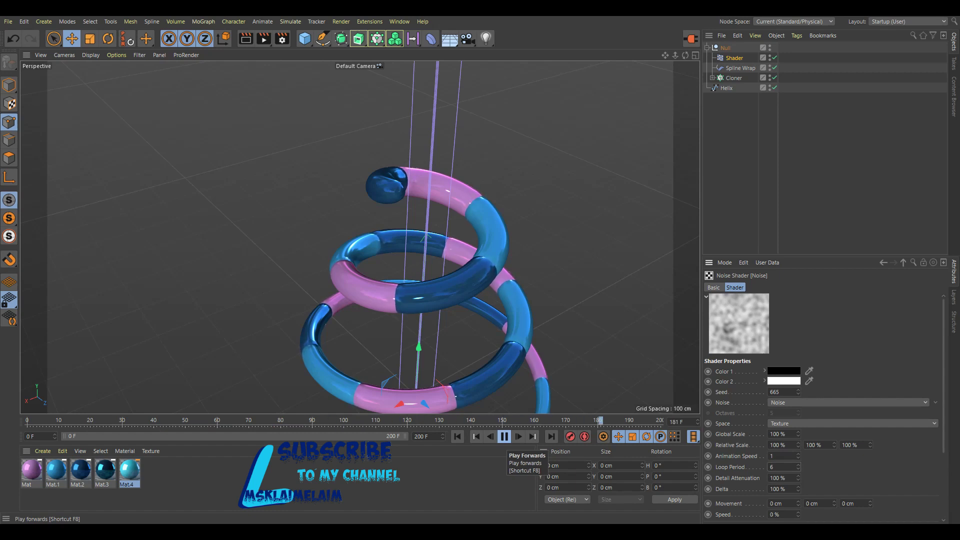
click(504, 437)
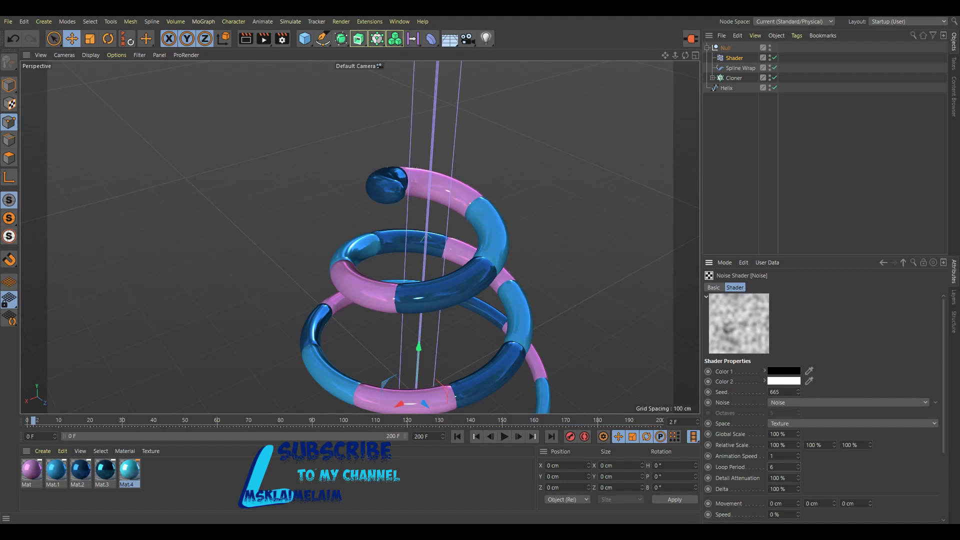
click(457, 436)
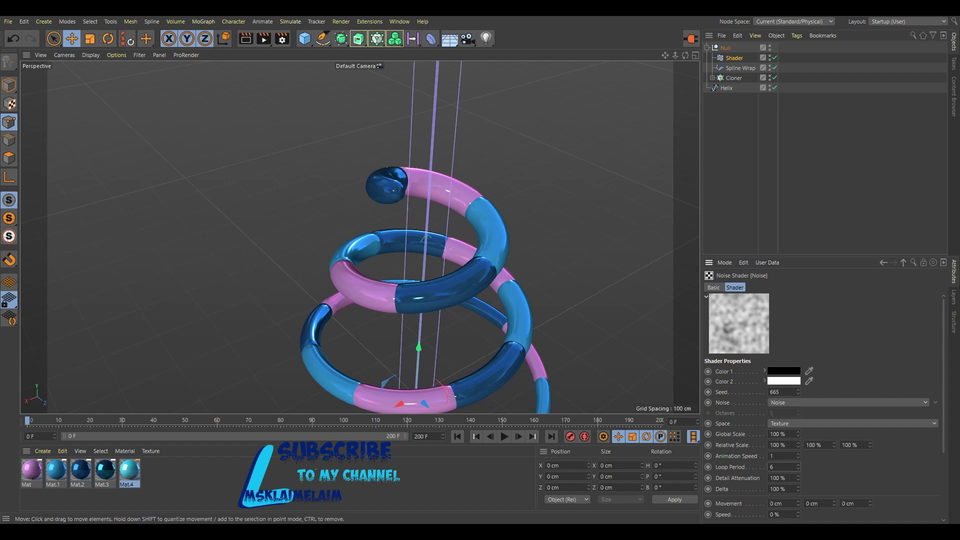
scroll(430, 237, up, 2)
scroll(429, 238, up, 2)
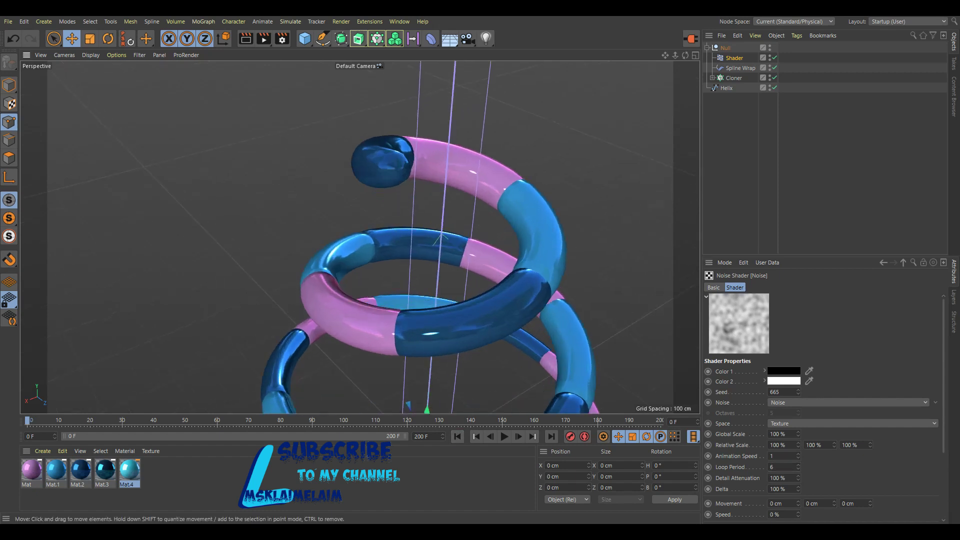
scroll(429, 237, up, 2)
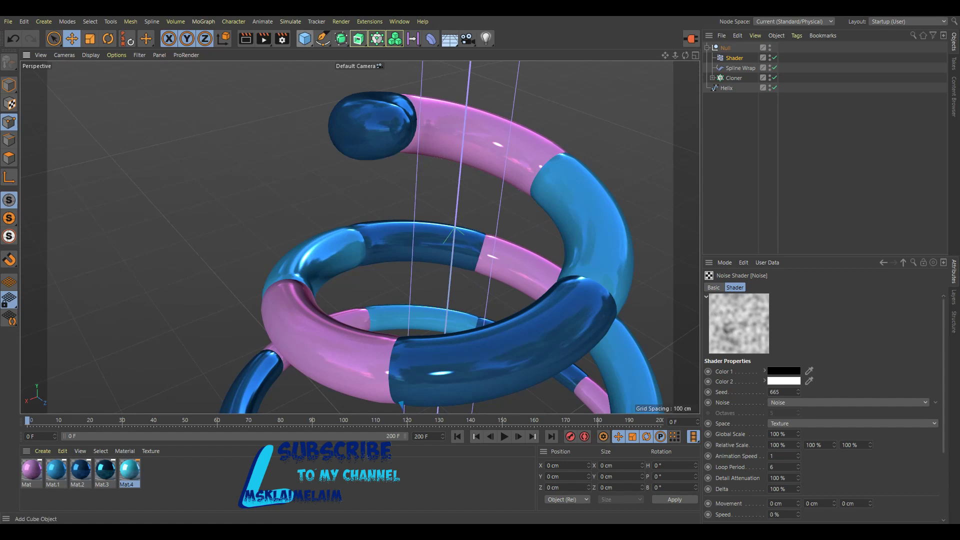
click(304, 38)
Add a sphere with a 5 cm radius.
click(505, 71)
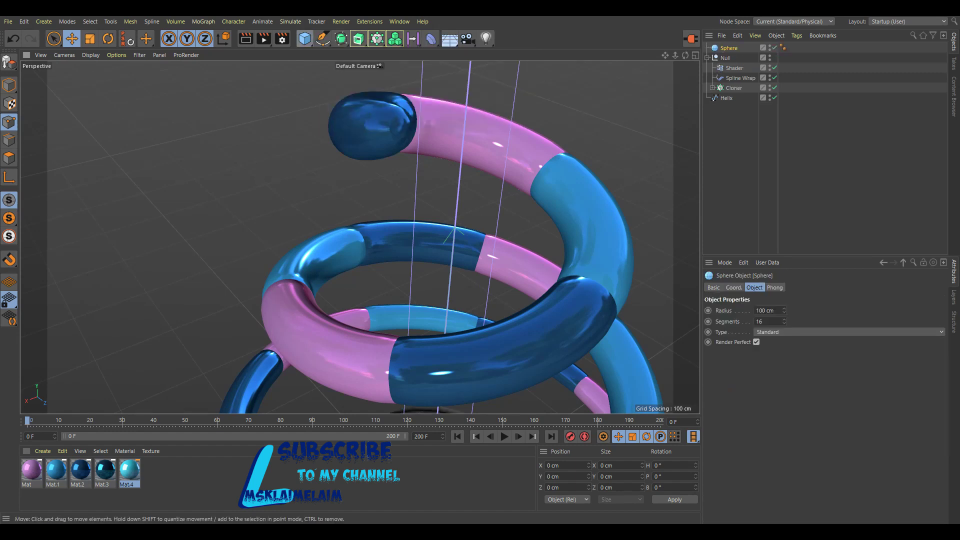
double_click(760, 311)
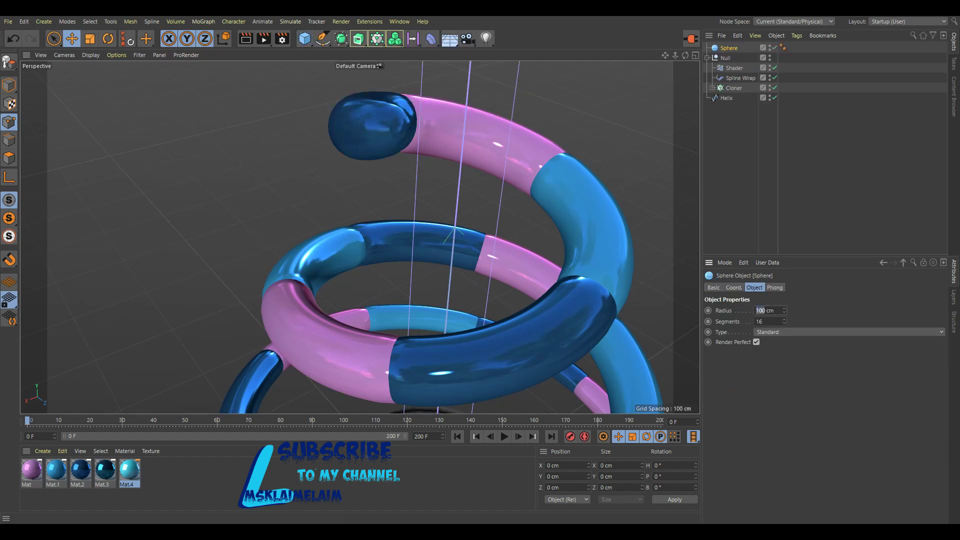
text(5)
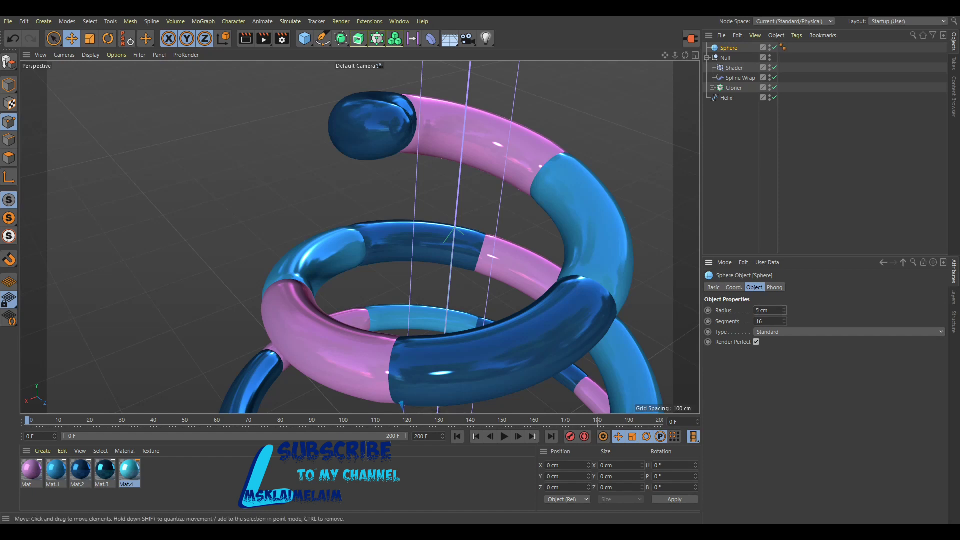
scroll(427, 322, down, 3)
scroll(426, 321, down, 2)
scroll(427, 322, down, 2)
Move the sphere up and left into the helix tube's top end.
click(9, 85)
drag(431, 367, 430, 339)
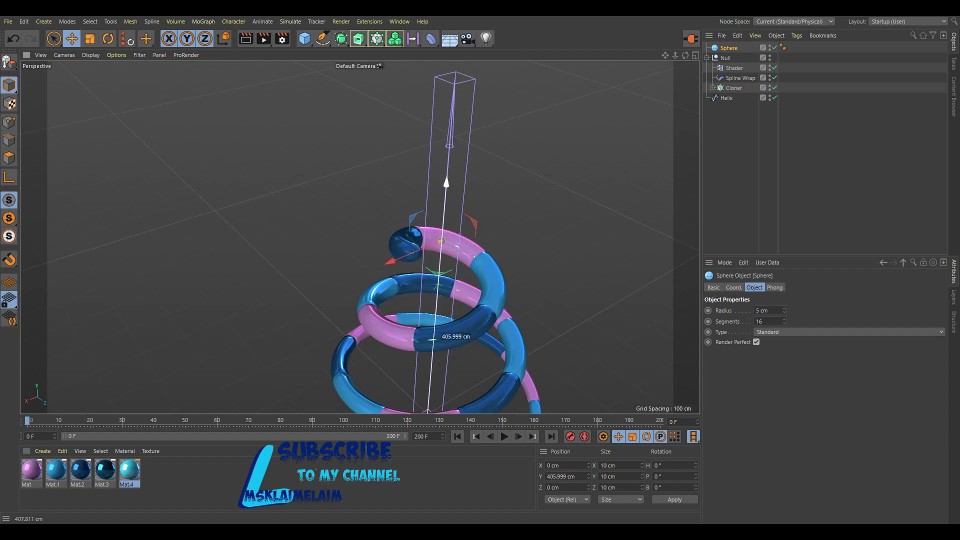
scroll(434, 251, up, 1)
scroll(434, 251, up, 2)
scroll(434, 251, up, 2)
scroll(434, 251, up, 2)
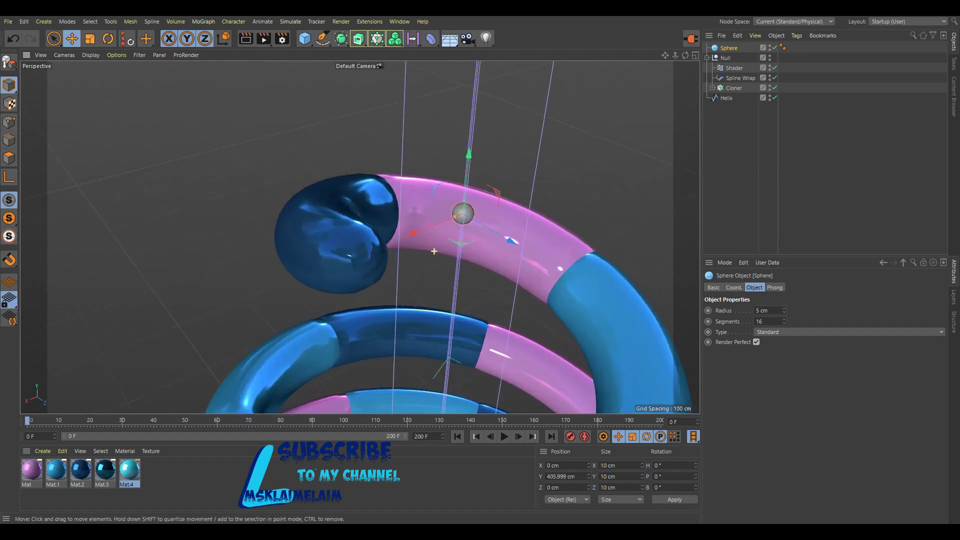
drag(413, 233, 244, 296)
Raise the sphere to 25 segments, apply dark blue Mat.3, and duplicate it as Sphere.1.
click(783, 318)
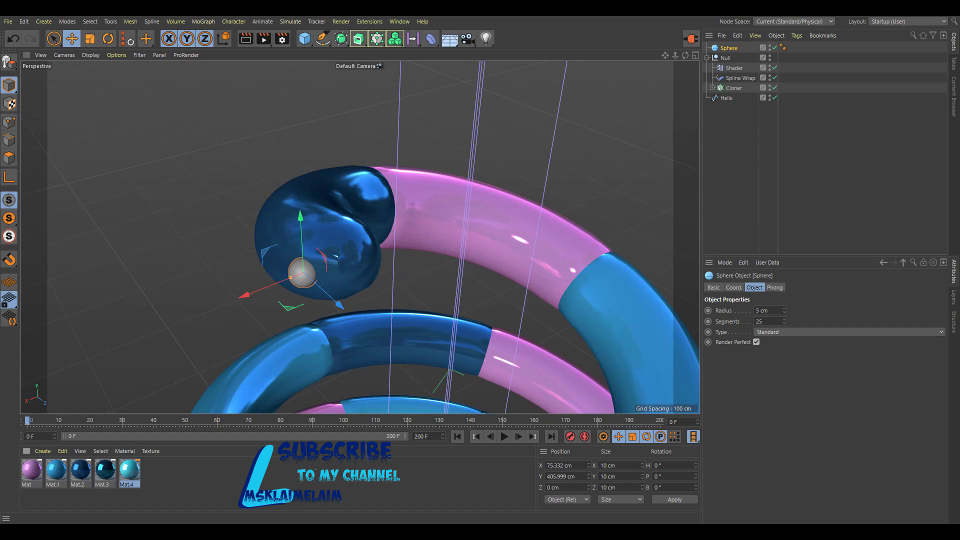
drag(105, 470, 302, 274)
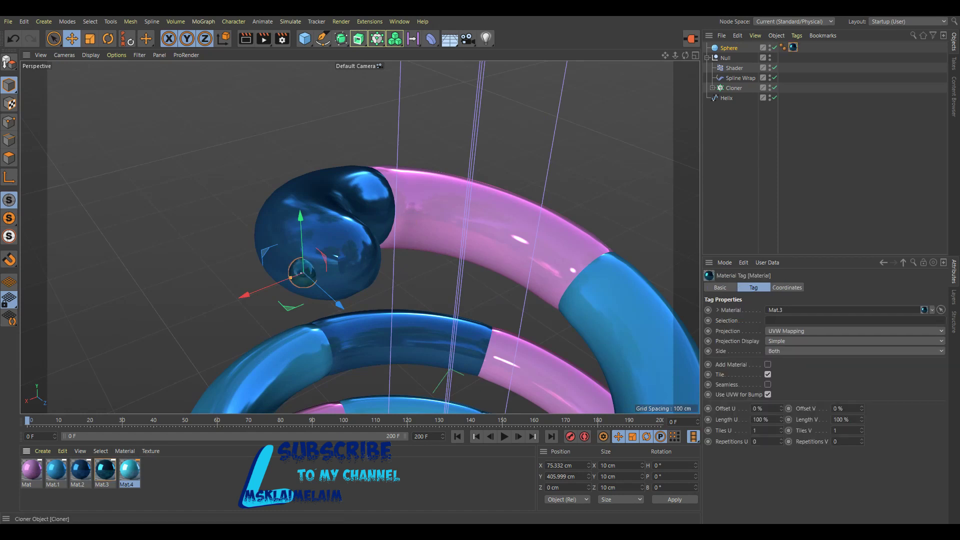
key(ctrl+c)
key(ctrl+v)
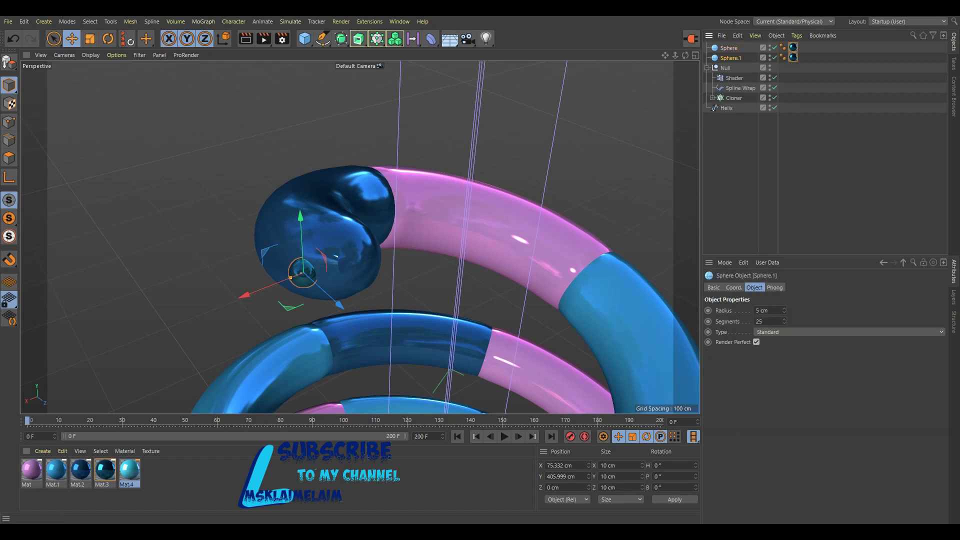
Shrink the copied sphere to a 2 cm radius and place it on the eye's front.
click(783, 313)
text(2)
drag(245, 294, 233, 299)
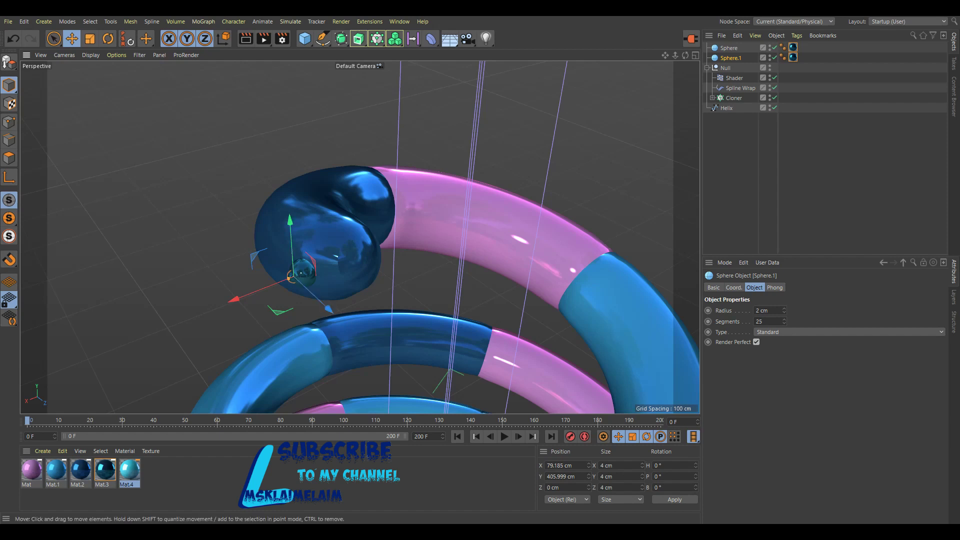
drag(289, 220, 290, 218)
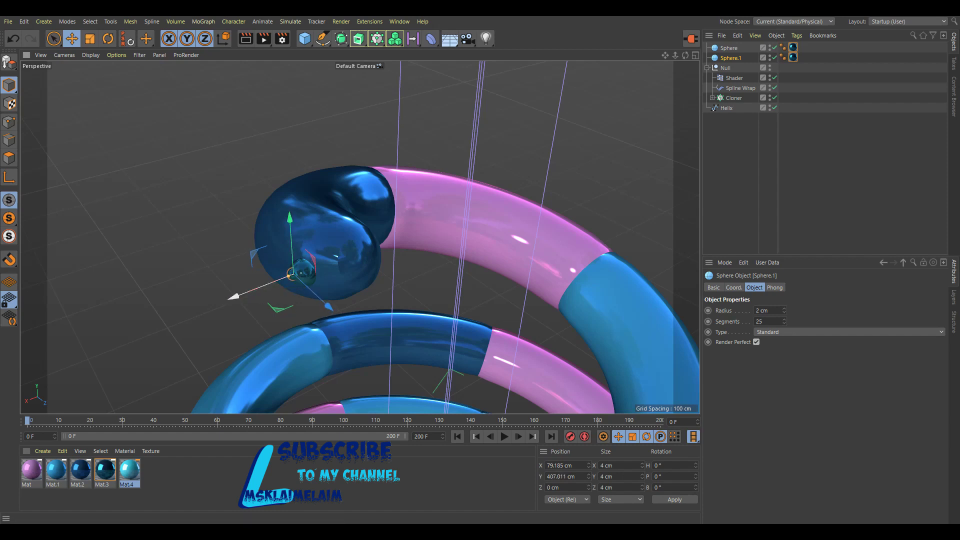
drag(327, 306, 331, 310)
drag(239, 299, 237, 300)
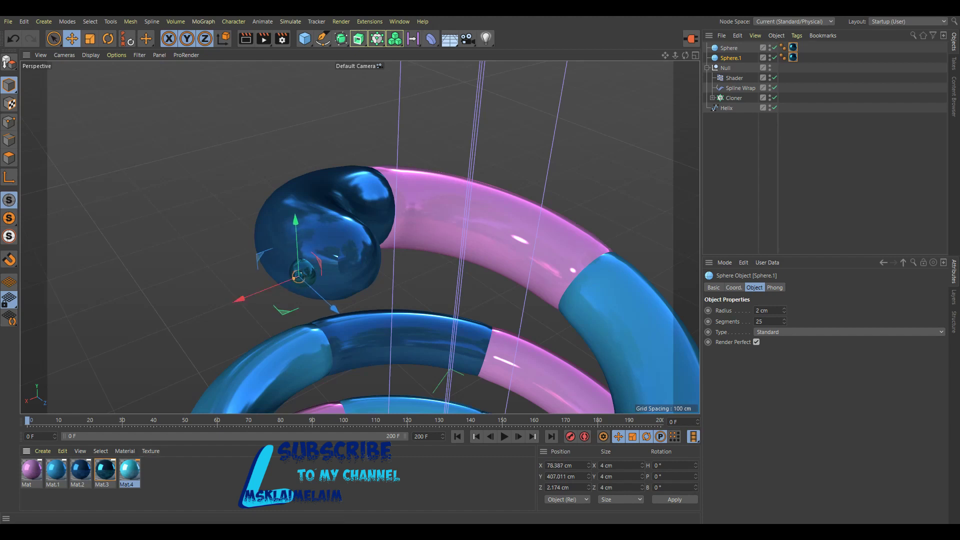
Give the pupil light-blue Mat.4, parent it under Sphere, and render a preview.
drag(129, 470, 792, 57)
drag(730, 58, 729, 48)
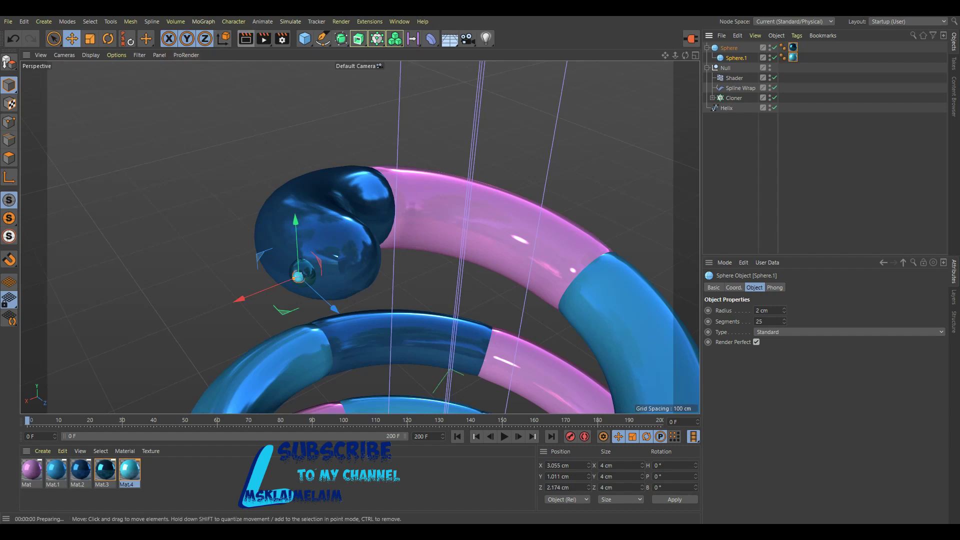
click(245, 38)
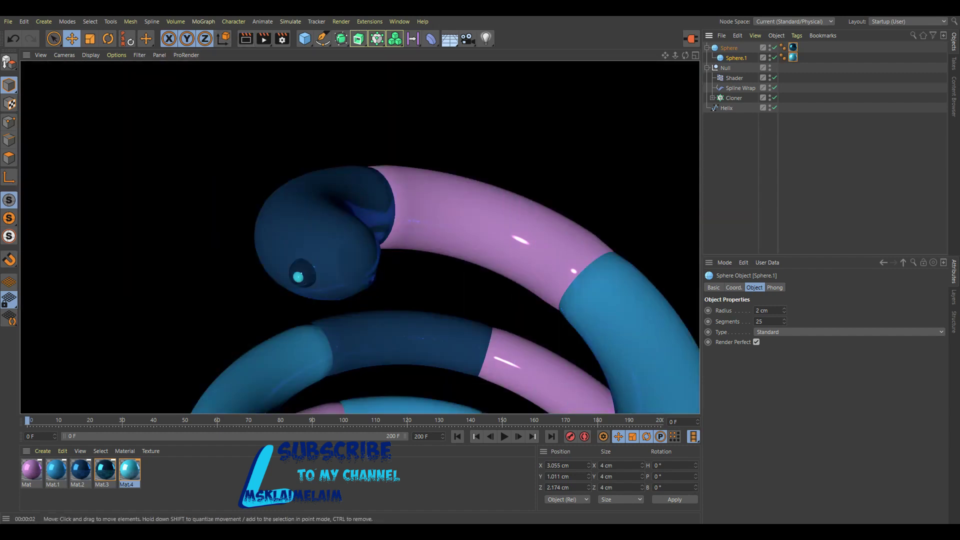
click(729, 48)
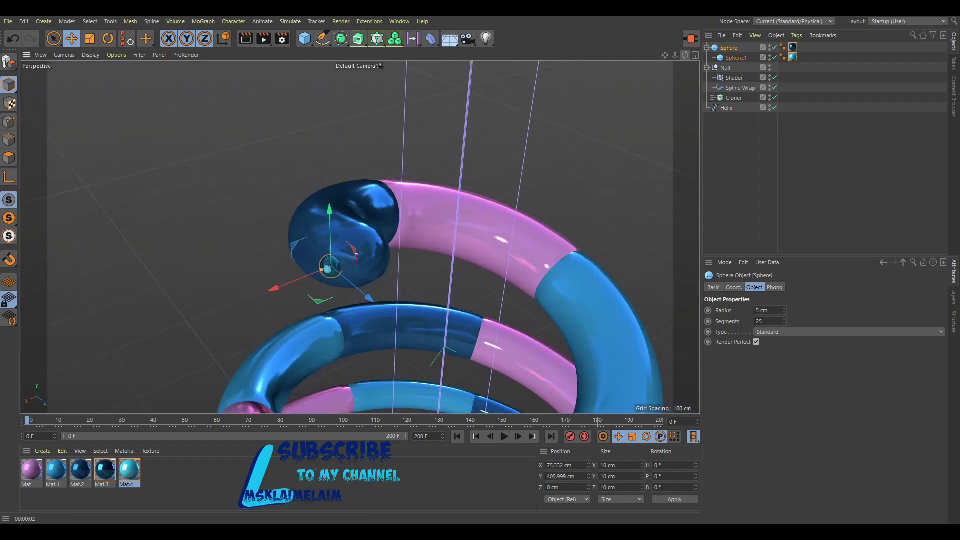
Orbit close to the head and copy the eye sphere about 26 cm along X as Sphere.1.
mouse_move(684, 55)
mouse_down()
mouse_move(359, 237)
mouse_move(370, 235)
mouse_up()
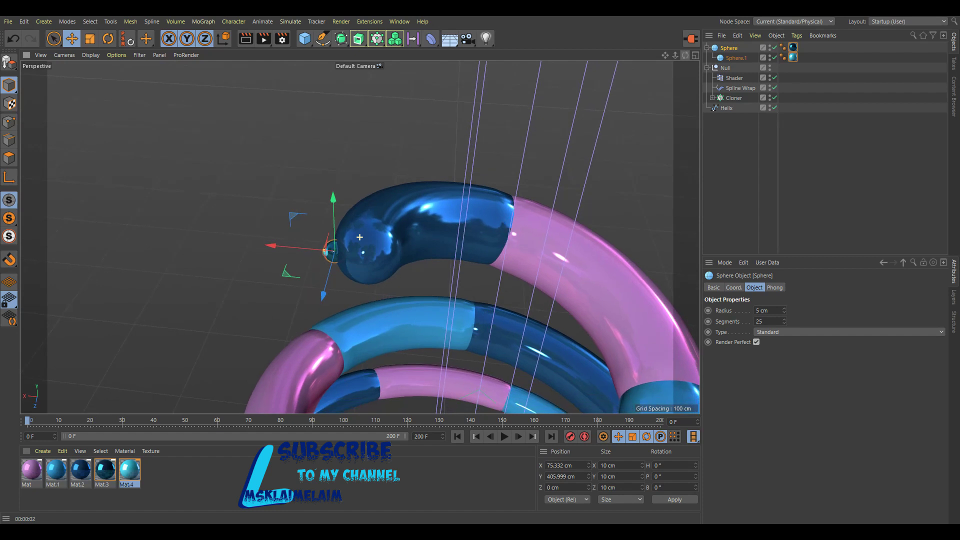
drag(295, 247, 300, 248)
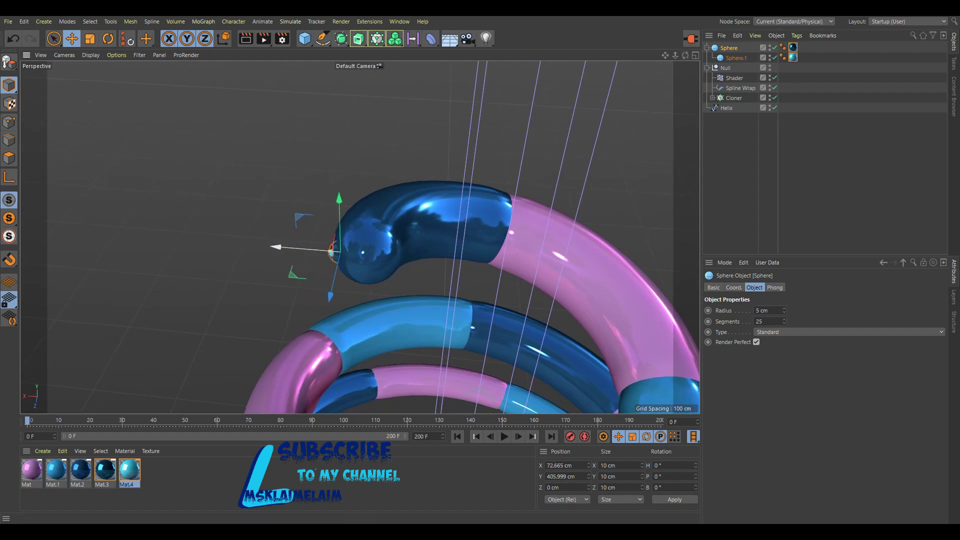
ctrl+drag(299, 248, 370, 253)
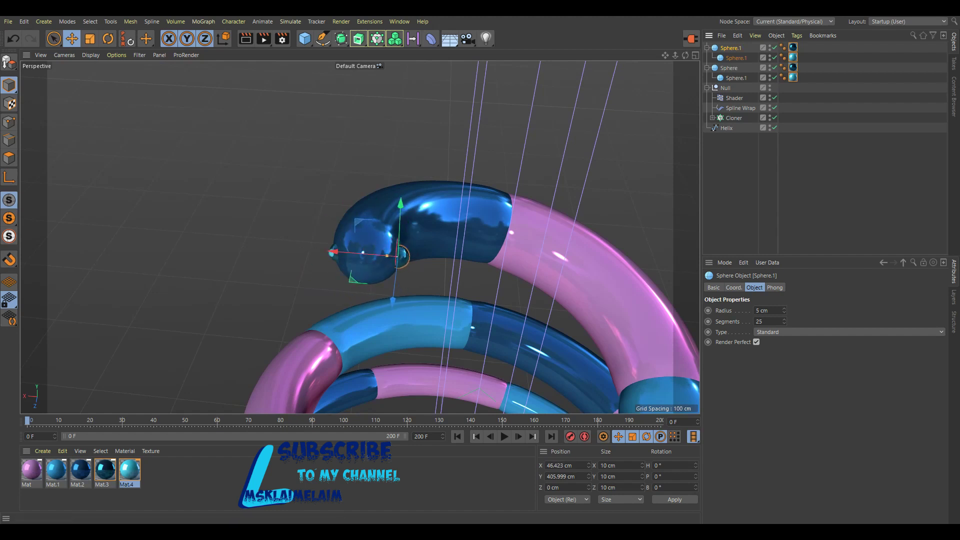
click(734, 287)
Rotate the copied eye to a 117° heading.
drag(882, 311, 882, 290)
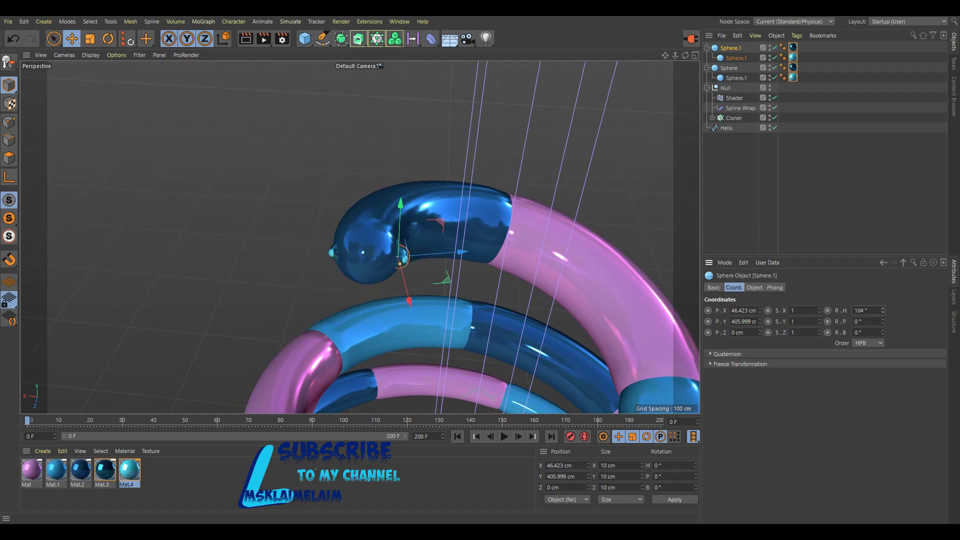
drag(882, 311, 882, 316)
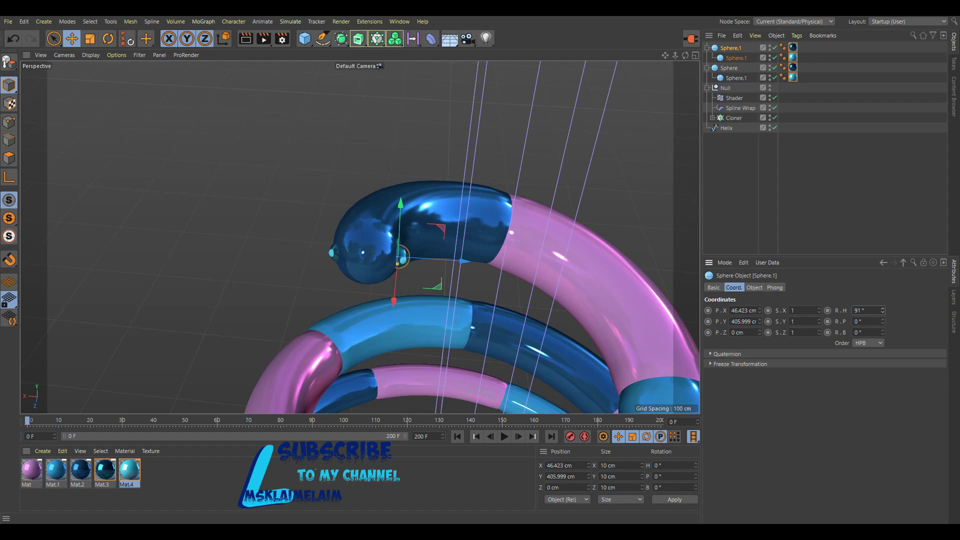
drag(882, 310, 883, 305)
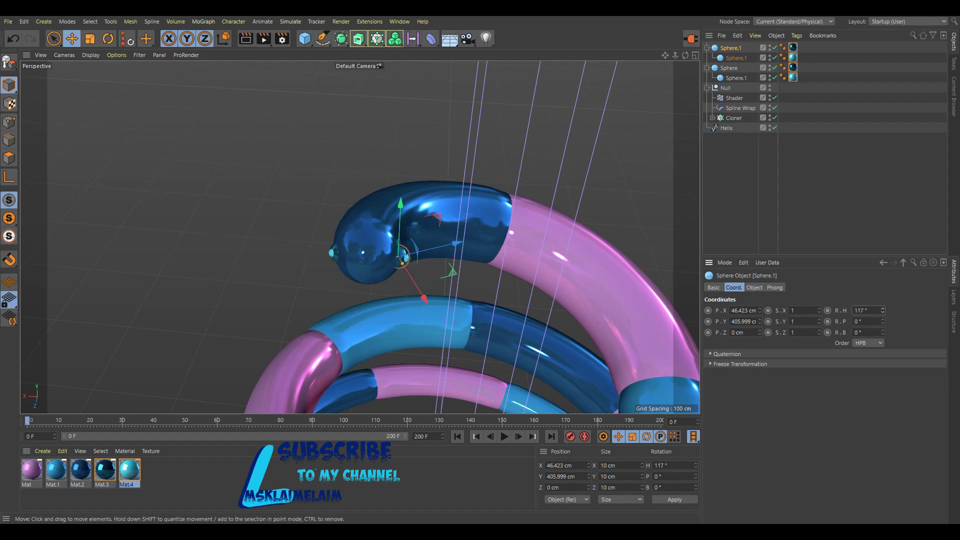
Fine-position the copied eye on the head at X 49.098 cm, Z 0.572 cm.
drag(405, 257, 398, 258)
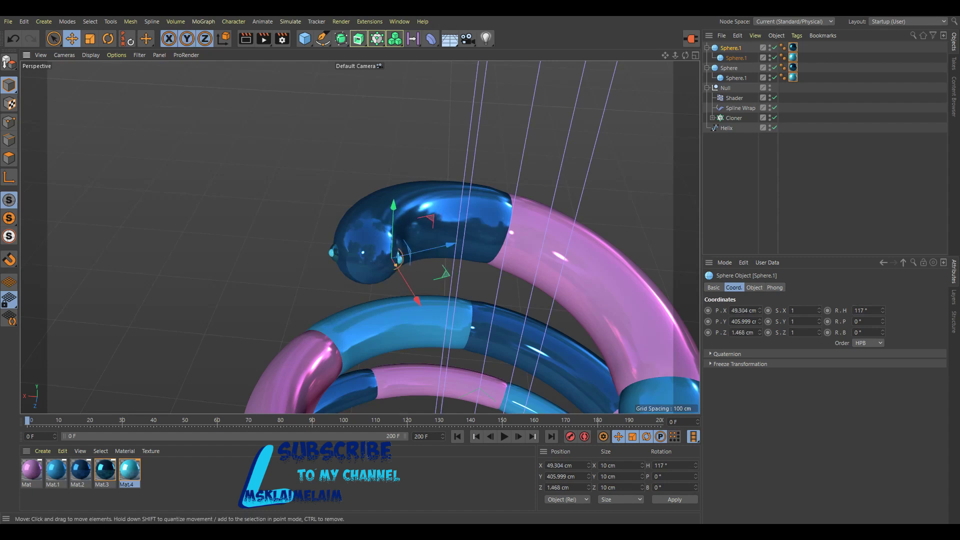
mouse_move(398, 258)
alt+mouse_down()
mouse_move(360, 237)
mouse_move(396, 269)
alt+mouse_up()
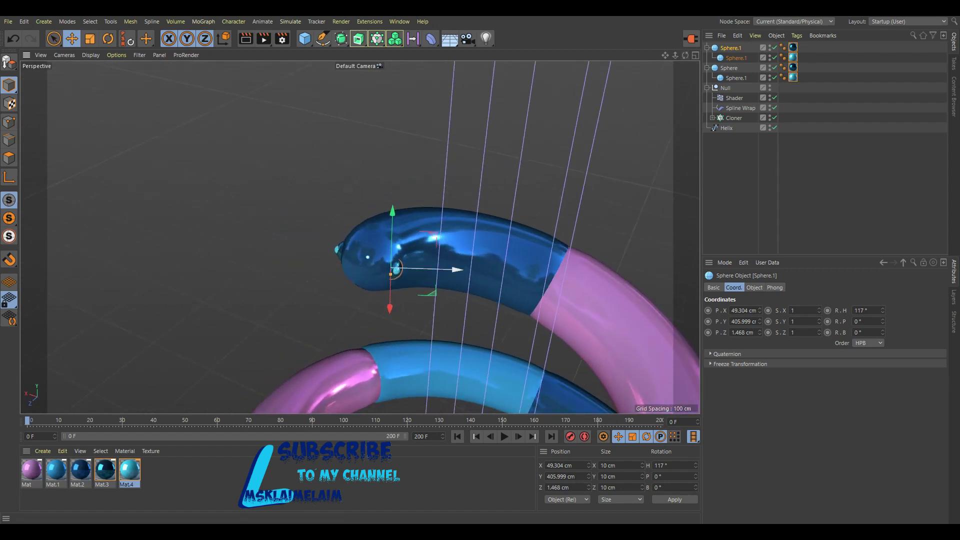
drag(397, 269, 399, 269)
drag(392, 273, 392, 275)
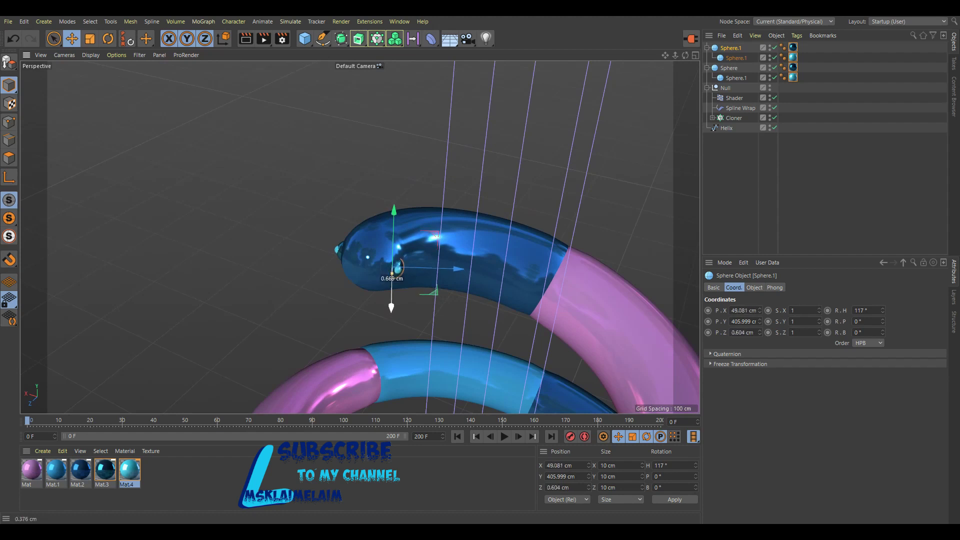
drag(392, 274, 391, 274)
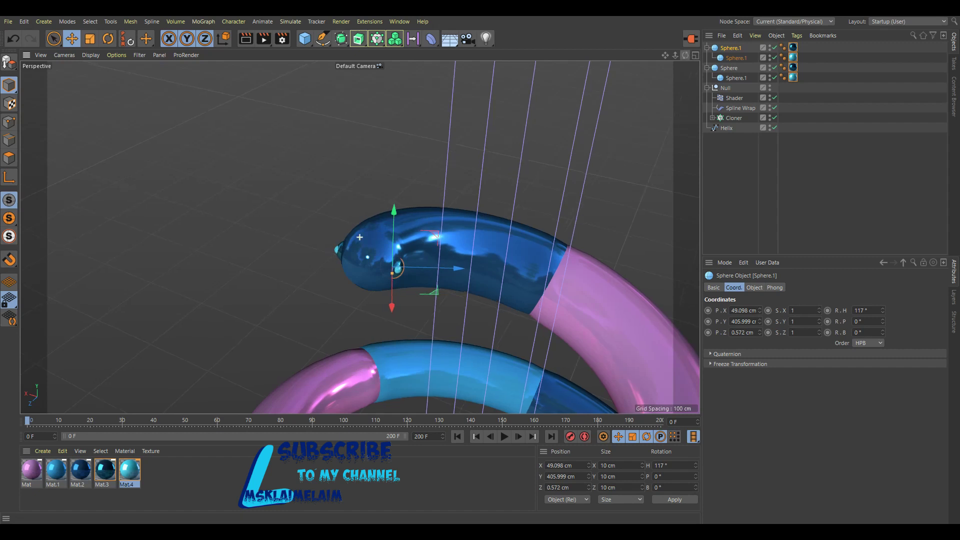
drag(684, 55, 697, 59)
alt+drag(359, 237, 400, 260)
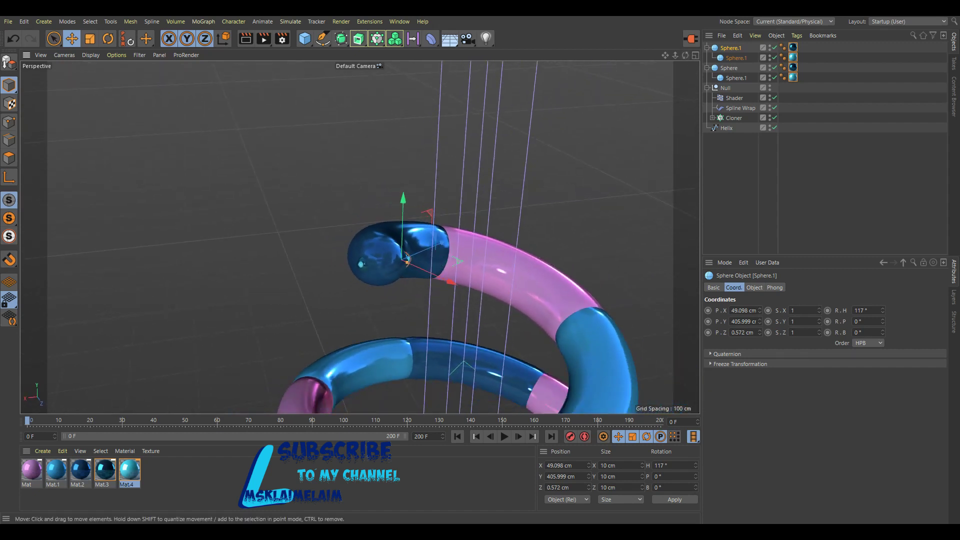
Render a preview, then roughly move and rotate the second eye along the head.
click(246, 39)
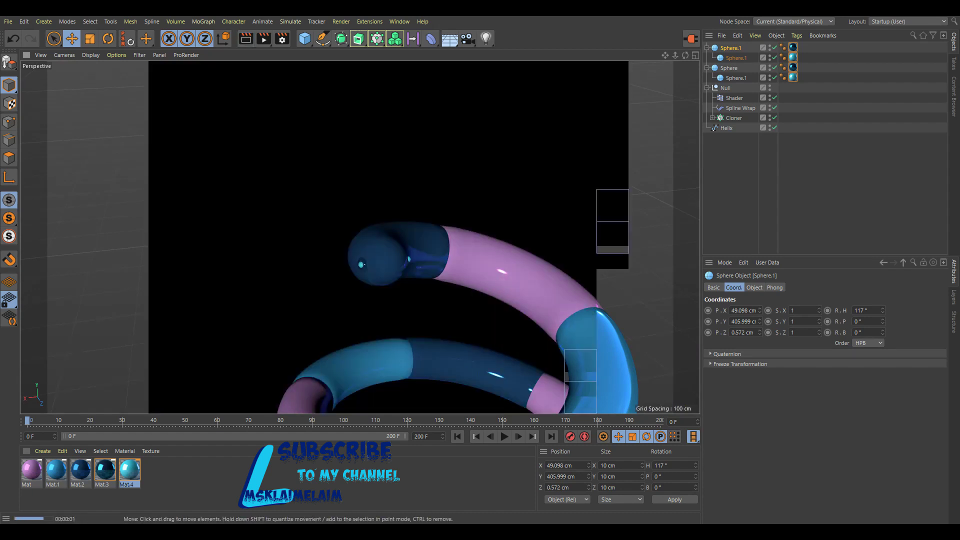
drag(685, 55, 697, 59)
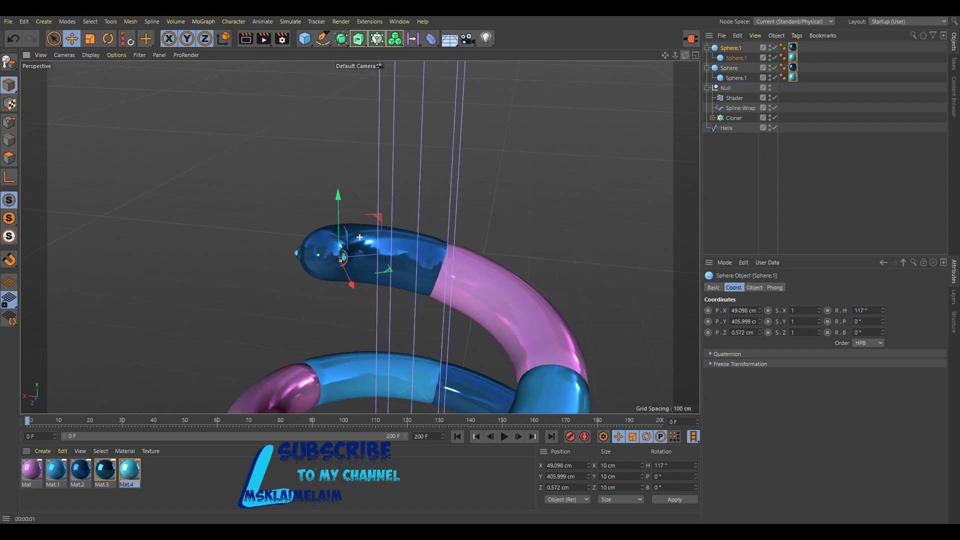
mouse_move(333, 255)
mouse_down()
mouse_move(313, 258)
mouse_move(318, 289)
mouse_up()
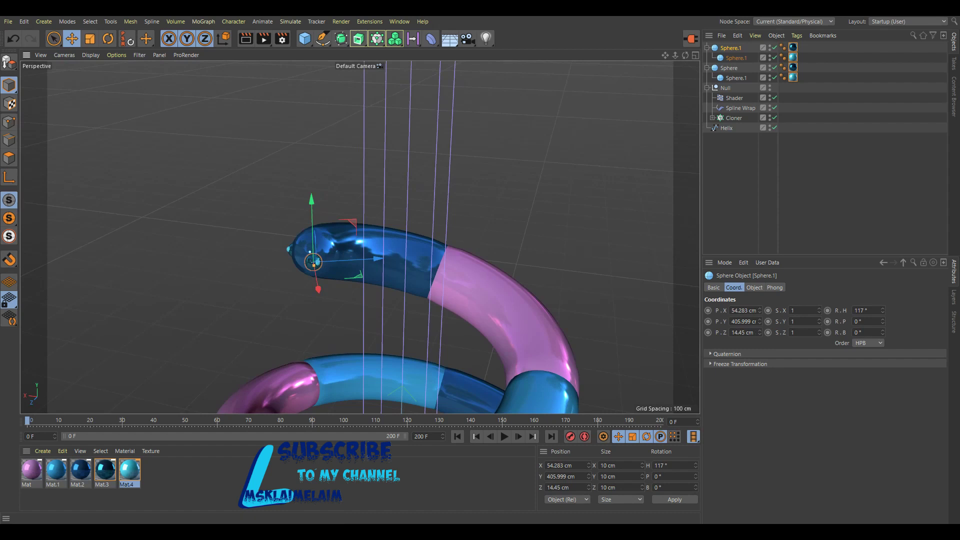
mouse_move(358, 275)
mouse_down()
mouse_move(307, 286)
mouse_move(310, 265)
mouse_up()
Settle the second eye at X 49.599 cm, Z 4.358 cm, heading 64°, and preview interactively.
mouse_move(685, 55)
mouse_down()
mouse_move(360, 237)
mouse_move(309, 240)
mouse_up()
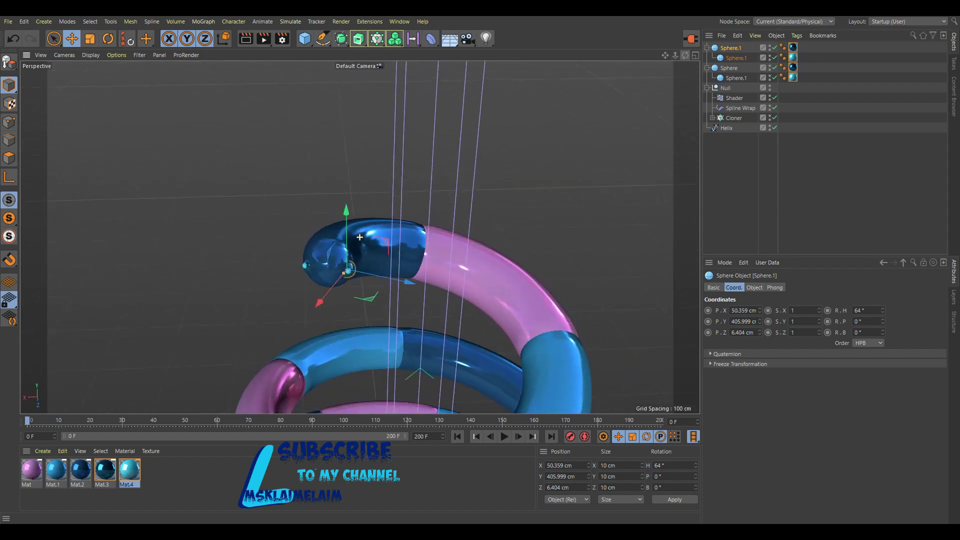
drag(322, 263, 320, 264)
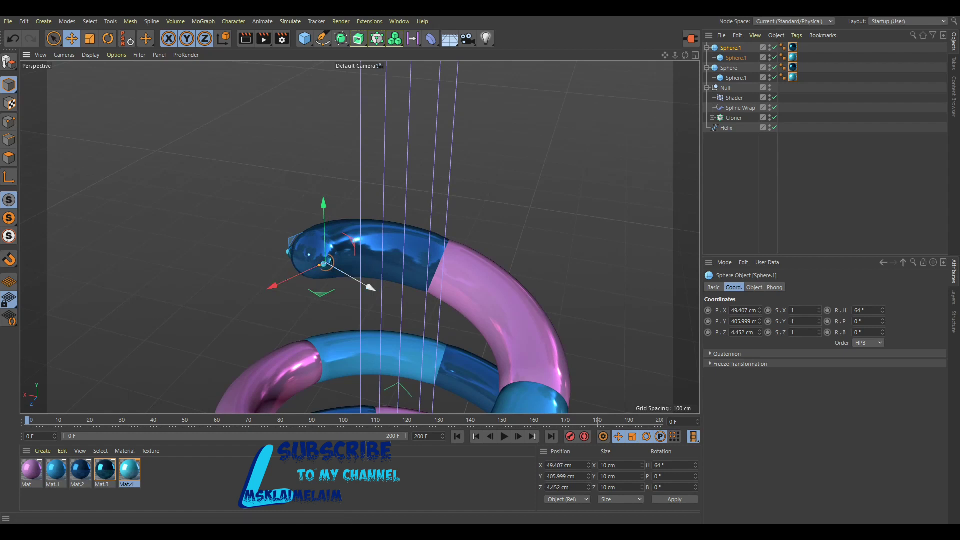
drag(345, 274, 346, 274)
alt+drag(325, 262, 360, 237)
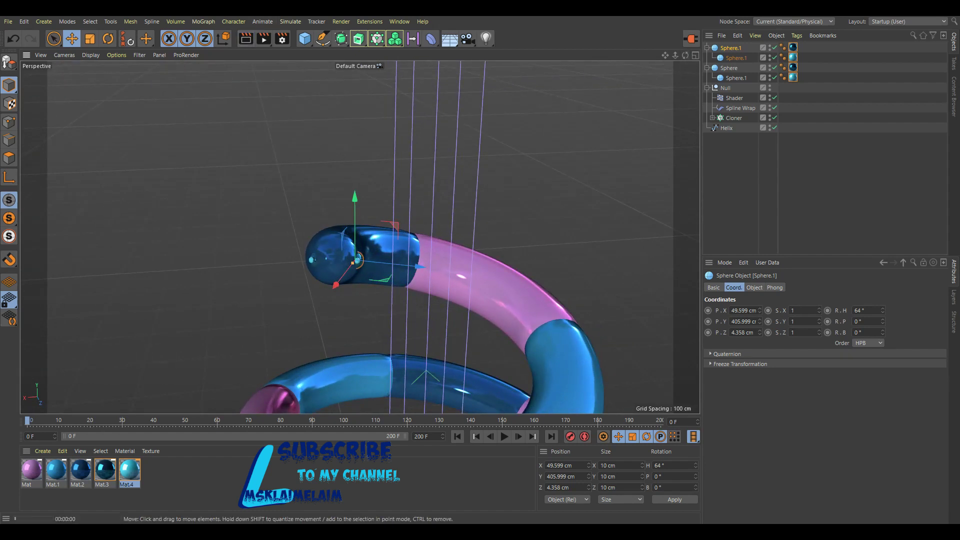
key(alt+r)
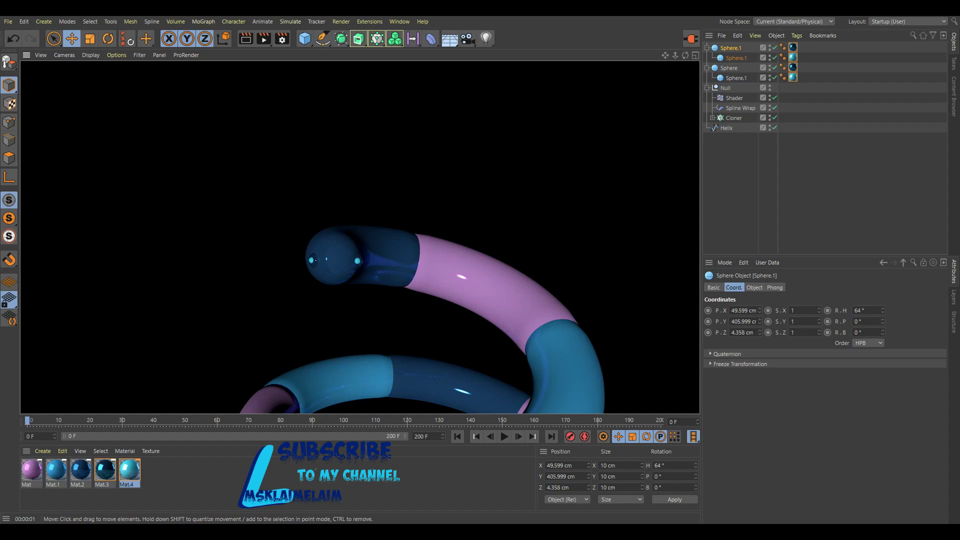
click(504, 437)
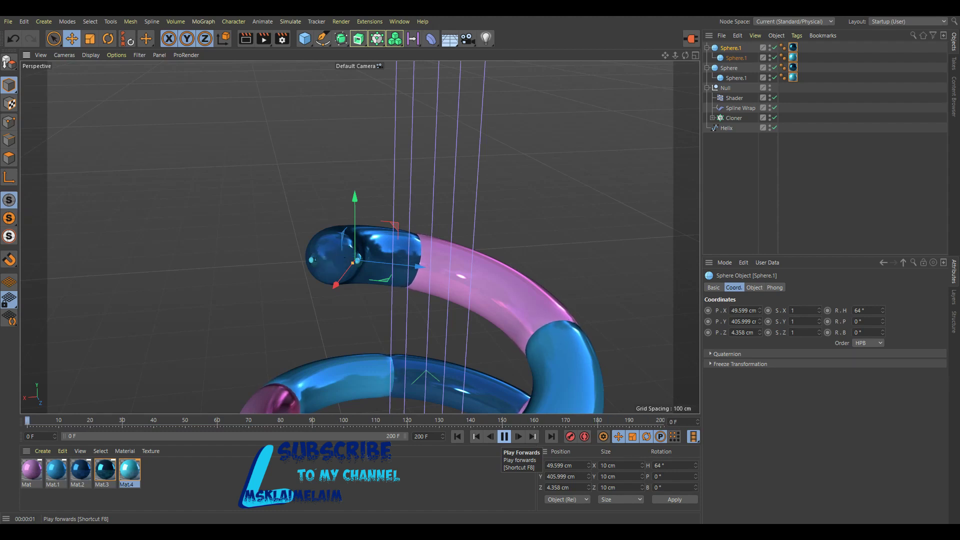
Stop playback and set the Cloner's per-step Y offset to 37 cm.
click(504, 436)
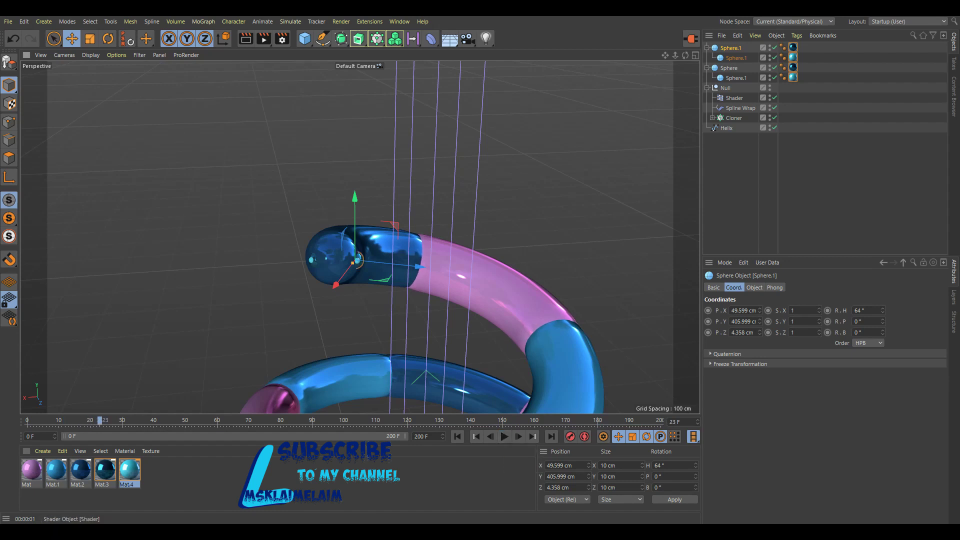
click(733, 118)
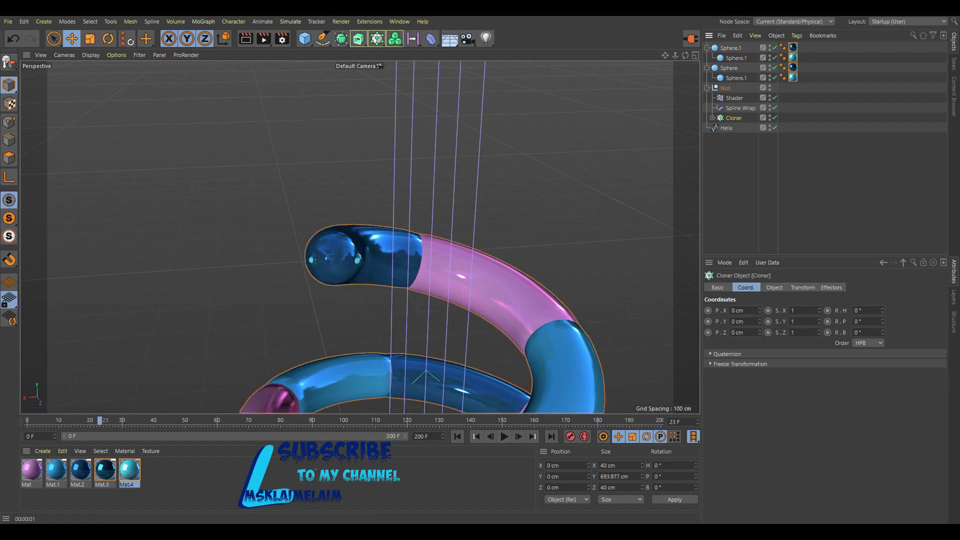
click(774, 288)
drag(760, 415, 760, 417)
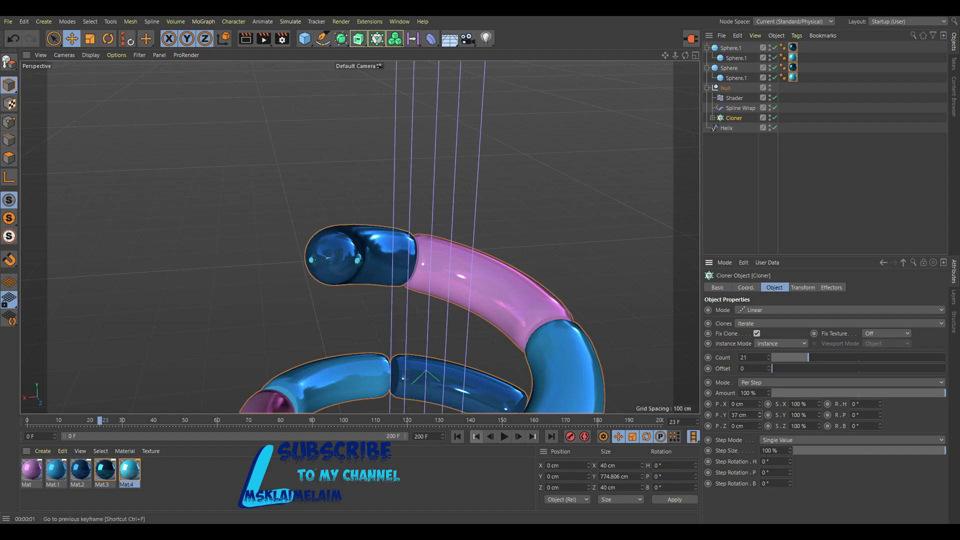
Play the animation, pause at frame 53, and zoom around the helix to inspect it.
click(504, 436)
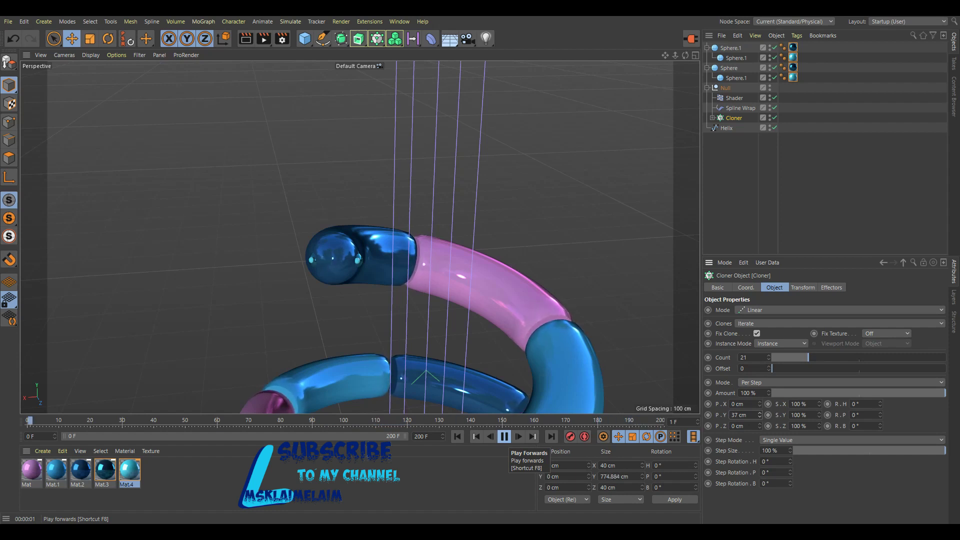
click(504, 437)
alt+drag(500, 292, 487, 237)
scroll(488, 237, down, 2)
scroll(487, 238, down, 2)
scroll(487, 237, down, 2)
scroll(487, 237, down, 2)
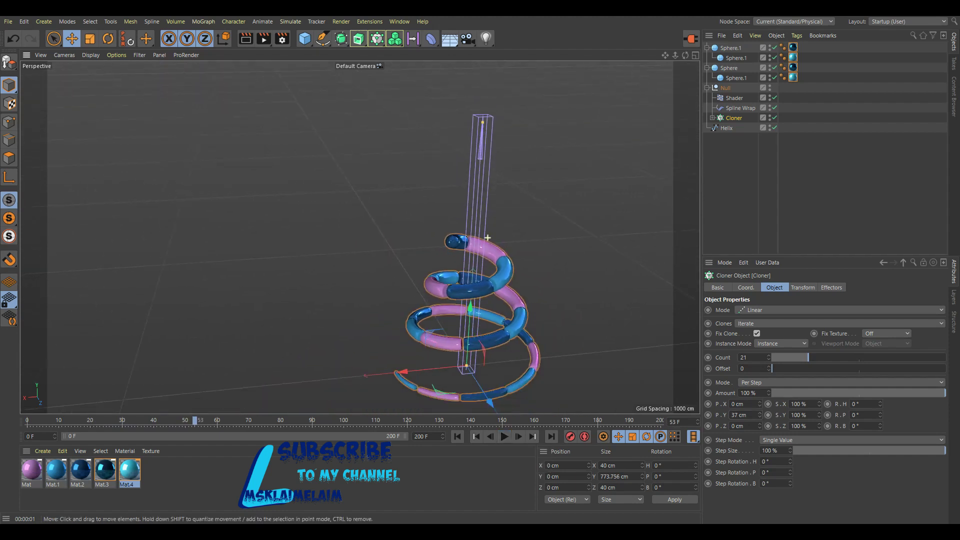
scroll(448, 248, up, 2)
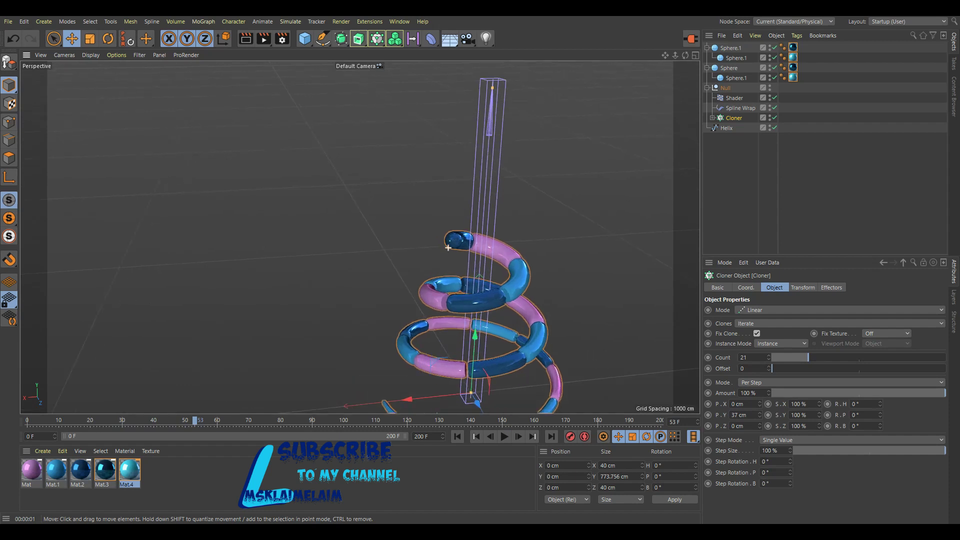
scroll(448, 247, up, 2)
scroll(448, 247, up, 2)
scroll(448, 247, up, 2)
scroll(448, 248, up, 2)
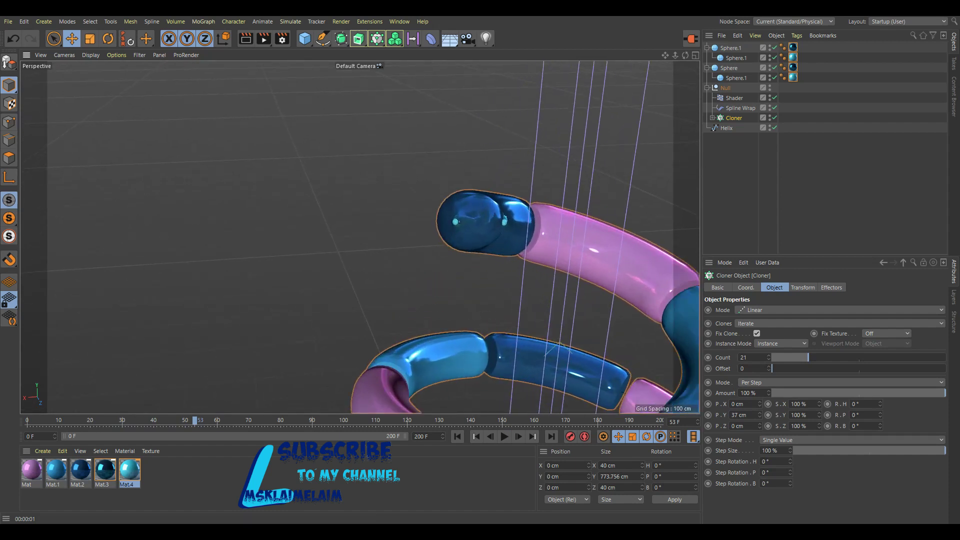
Look through the Shader effector's Parameter, Effector and Shading settings.
click(734, 98)
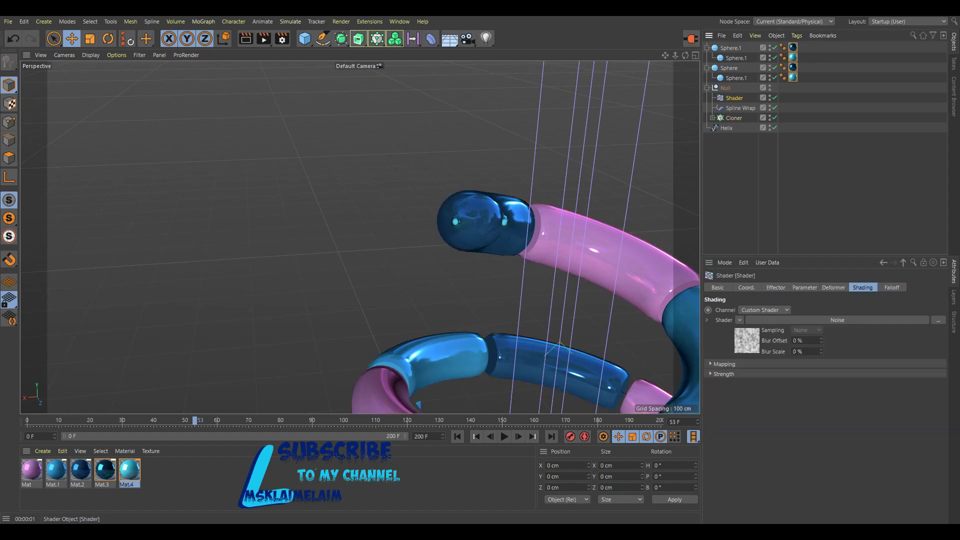
click(804, 288)
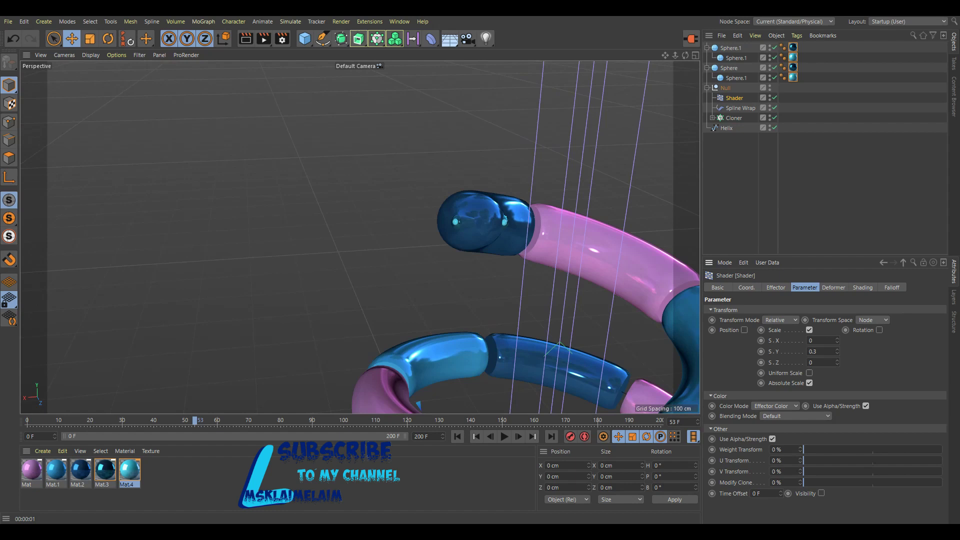
click(776, 287)
click(862, 287)
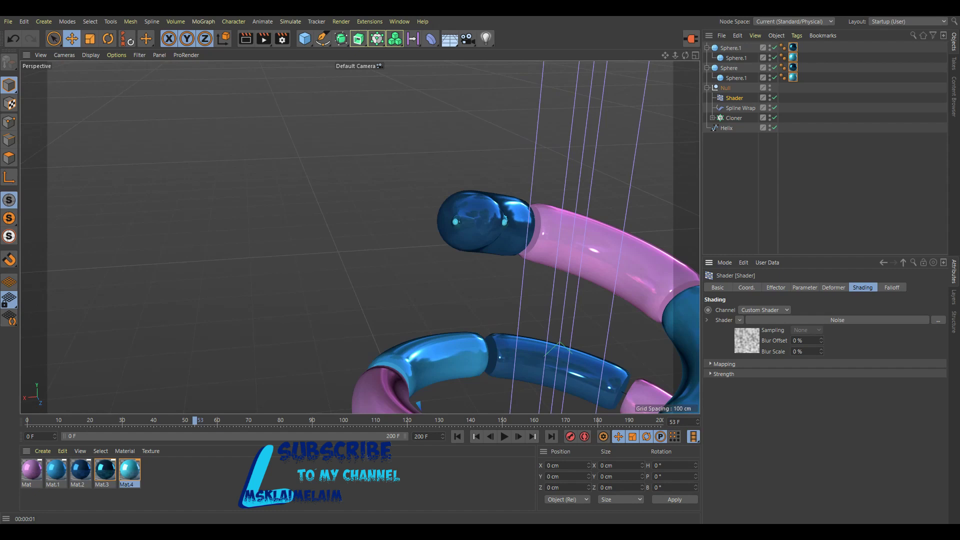
Raise the Spline Wrap Size curve's end point to thicken the tube's head.
click(740, 107)
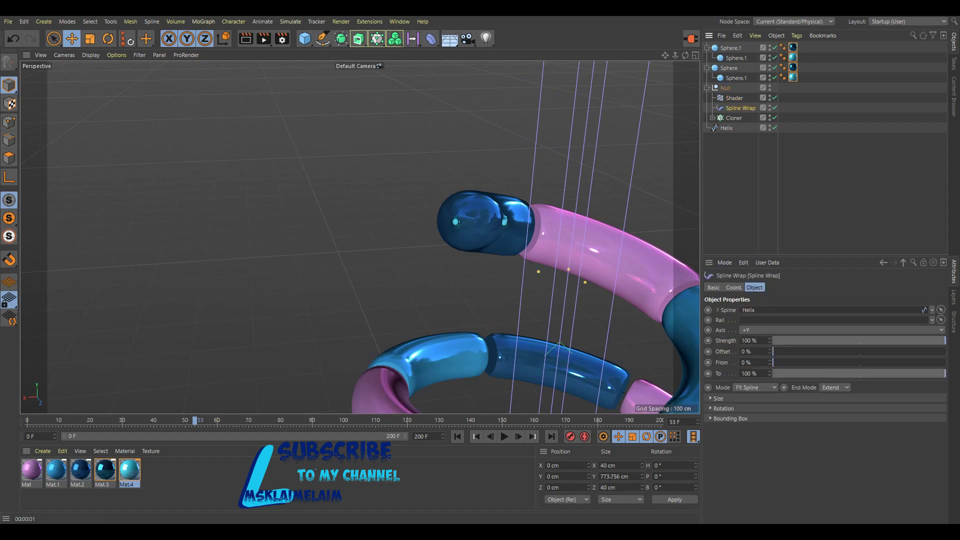
click(716, 399)
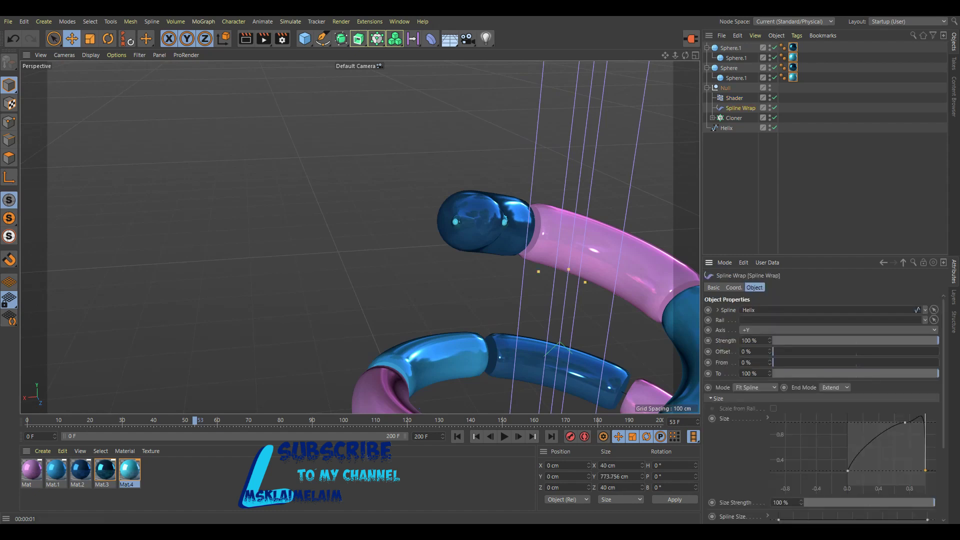
click(925, 470)
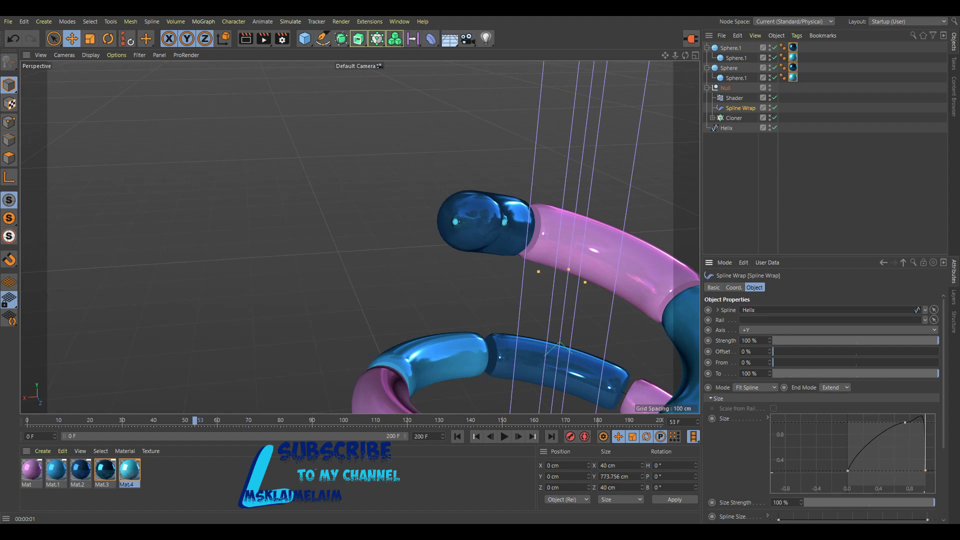
drag(925, 470, 925, 461)
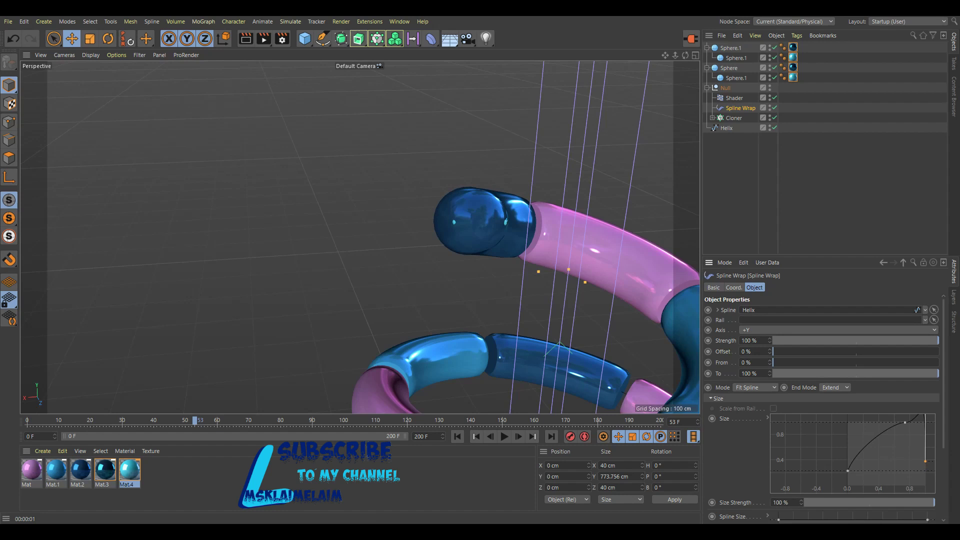
drag(685, 55, 359, 237)
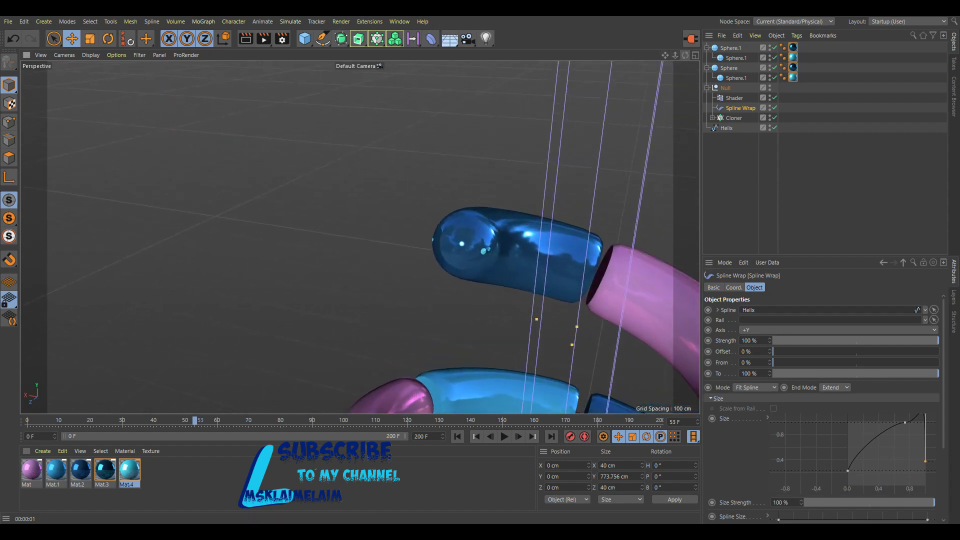
click(432, 240)
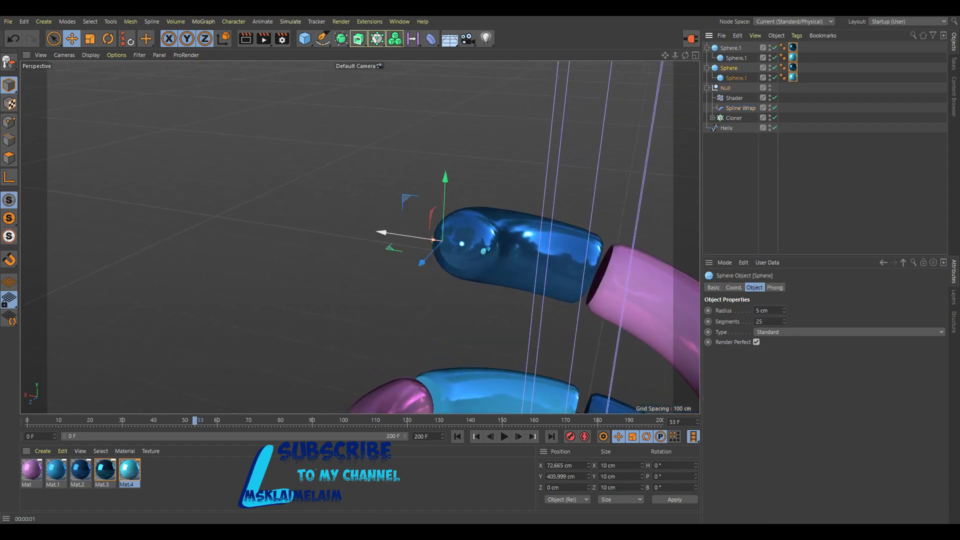
Shift the first eye along X and move Sphere.1 to X 46.244 cm, Z 5.994 cm.
drag(433, 240, 429, 239)
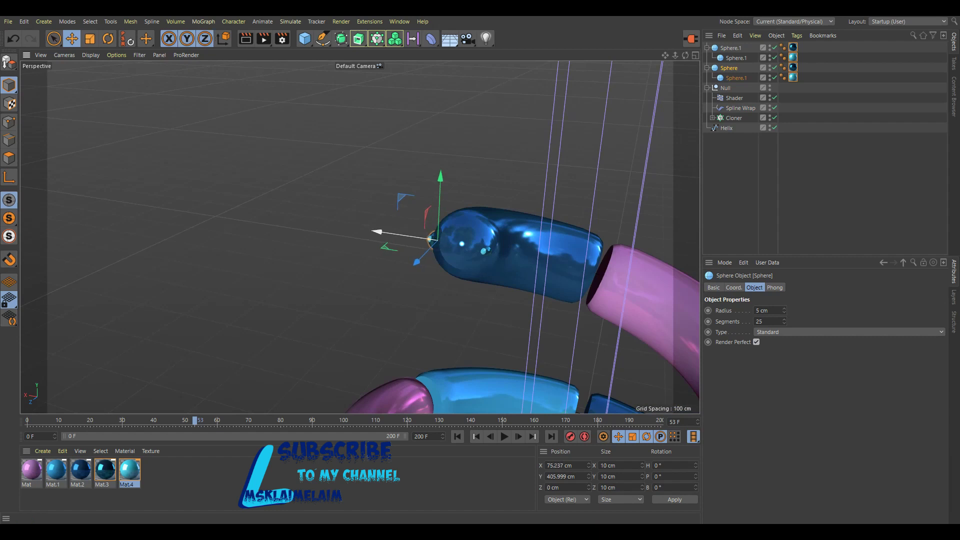
click(482, 244)
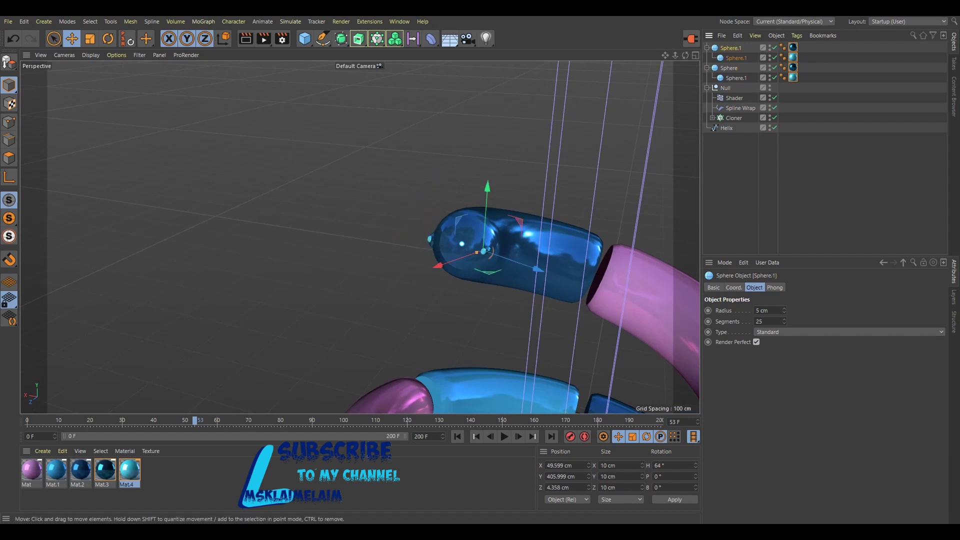
drag(483, 252, 359, 237)
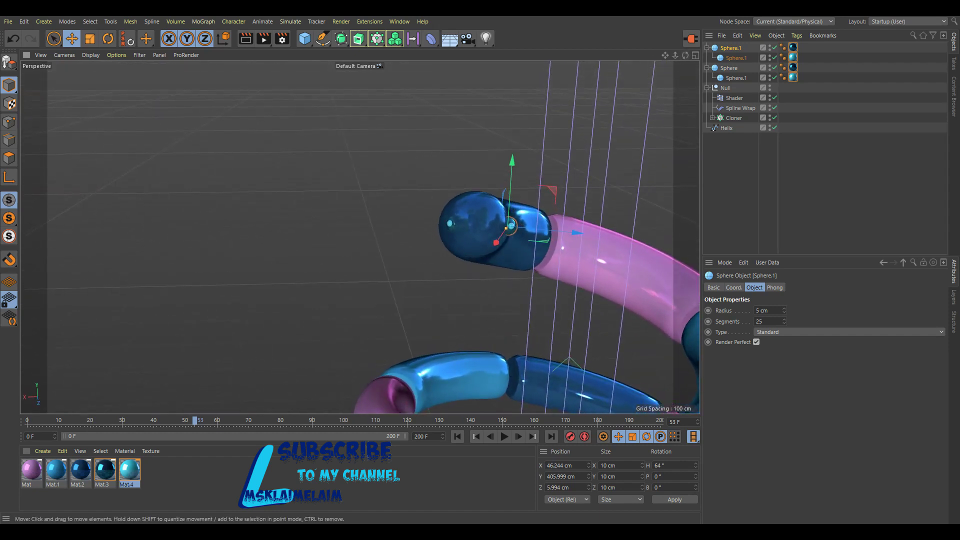
alt+drag(359, 237, 359, 237)
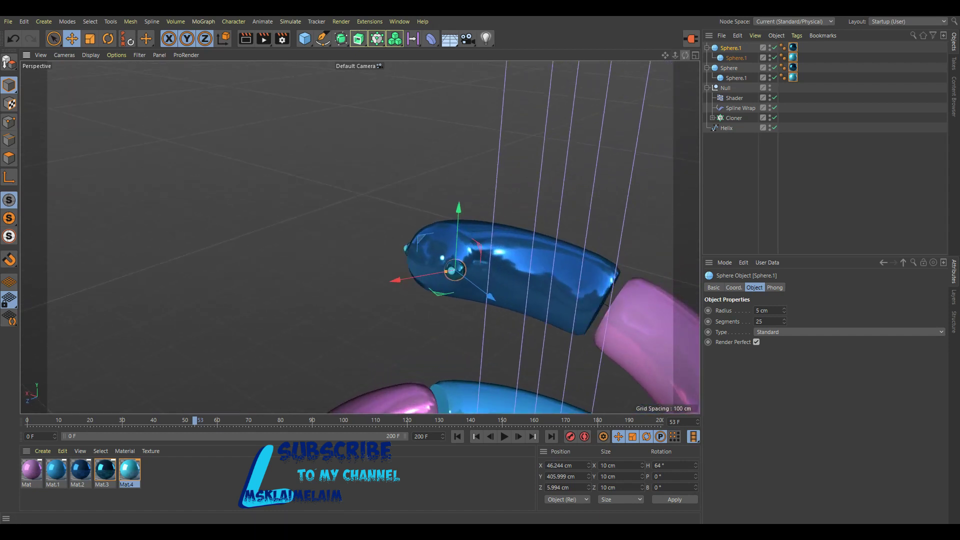
Turn the pupil sphere to a 12° heading and move it along X, Z and Y.
drag(491, 297, 485, 294)
click(449, 270)
click(733, 287)
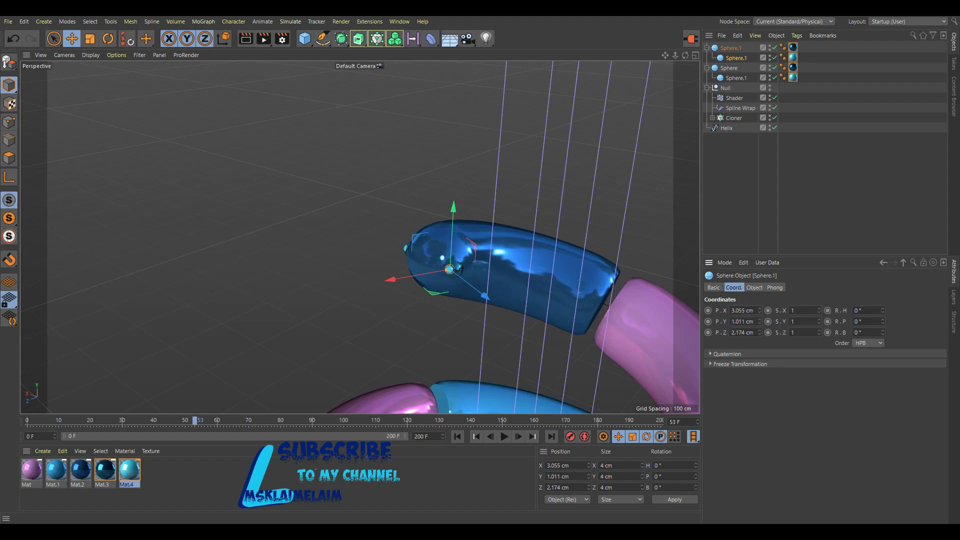
drag(883, 310, 882, 299)
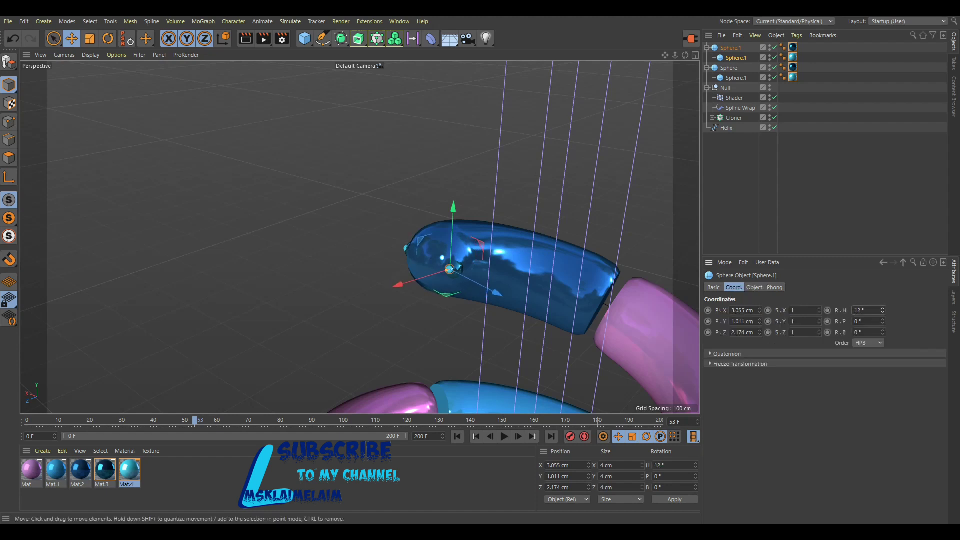
drag(397, 284, 400, 280)
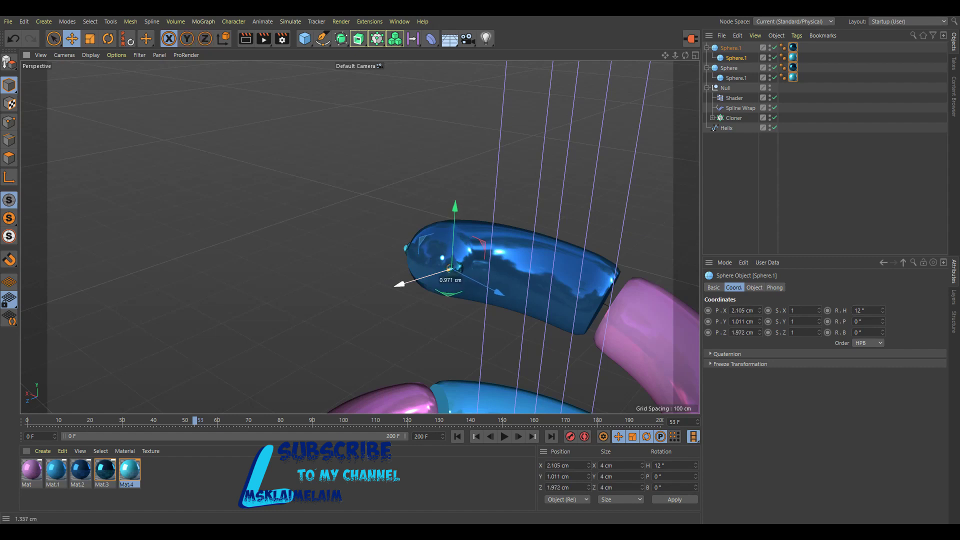
drag(500, 291, 508, 299)
drag(461, 210, 462, 206)
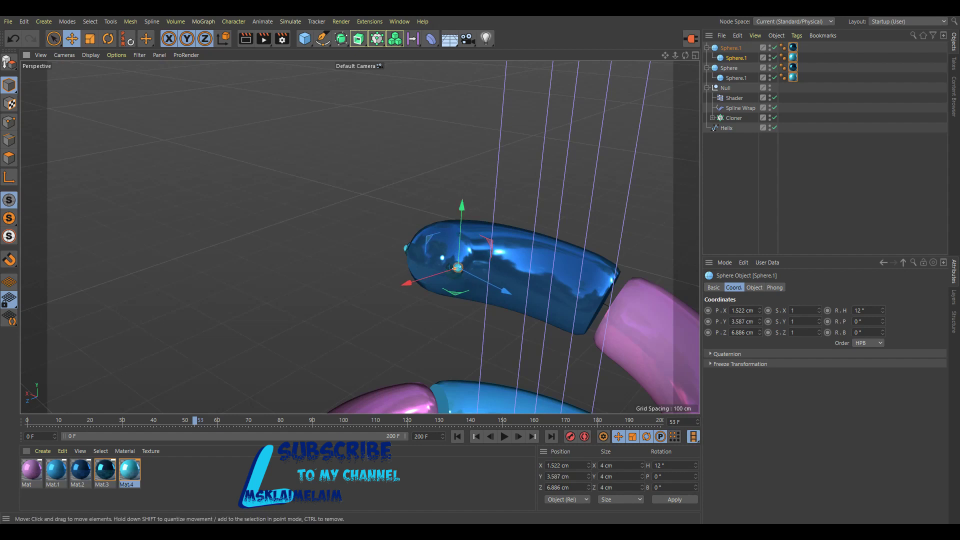
Check the pupil in render previews, nudge it into place, then zoom and orbit the helix.
click(246, 38)
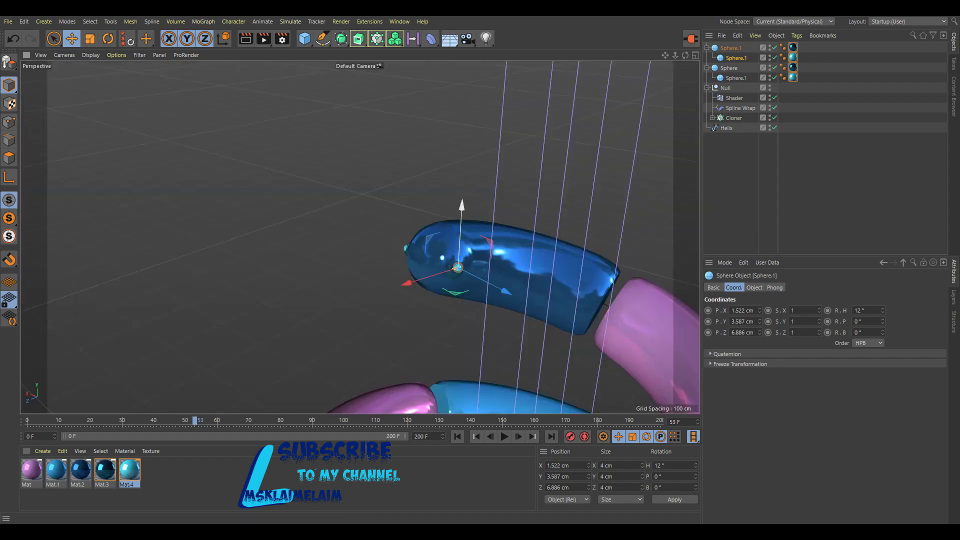
drag(497, 286, 499, 290)
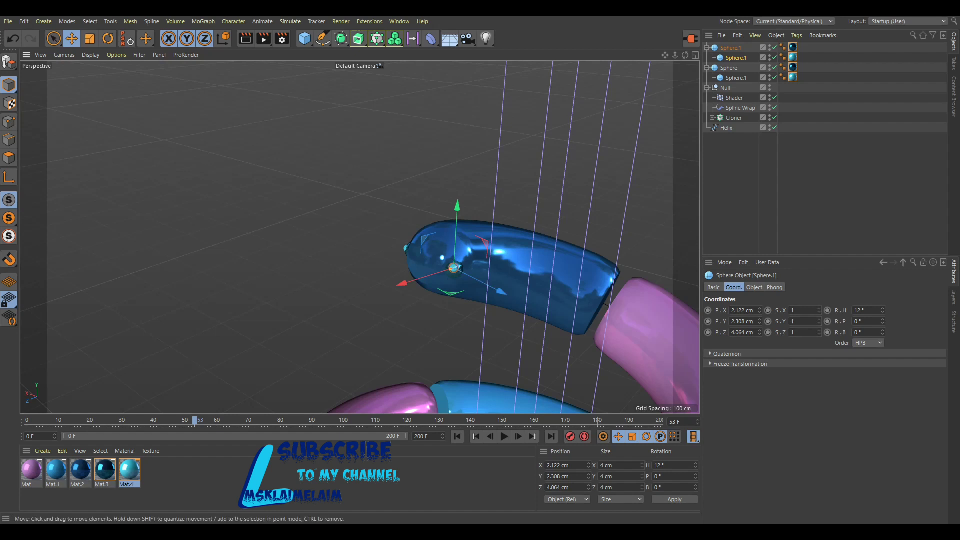
click(245, 39)
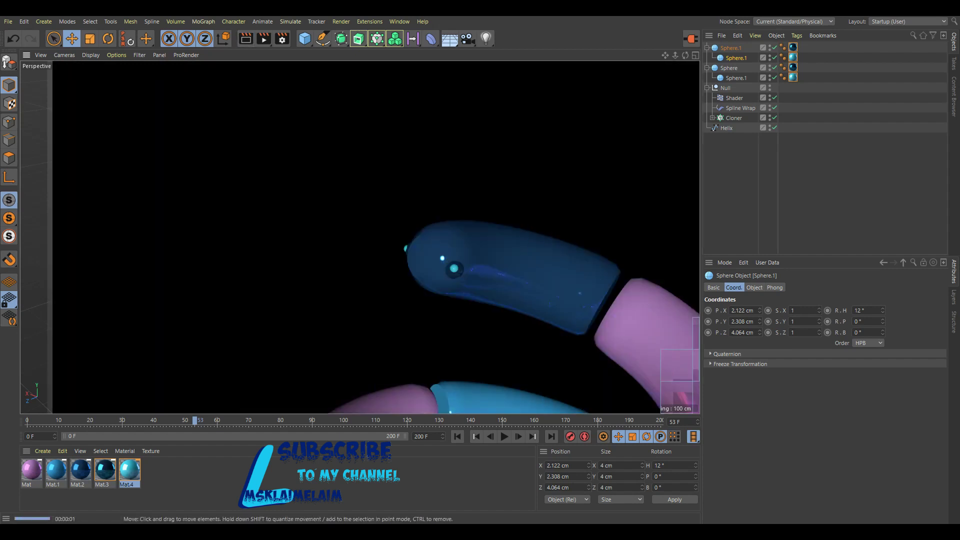
click(331, 223)
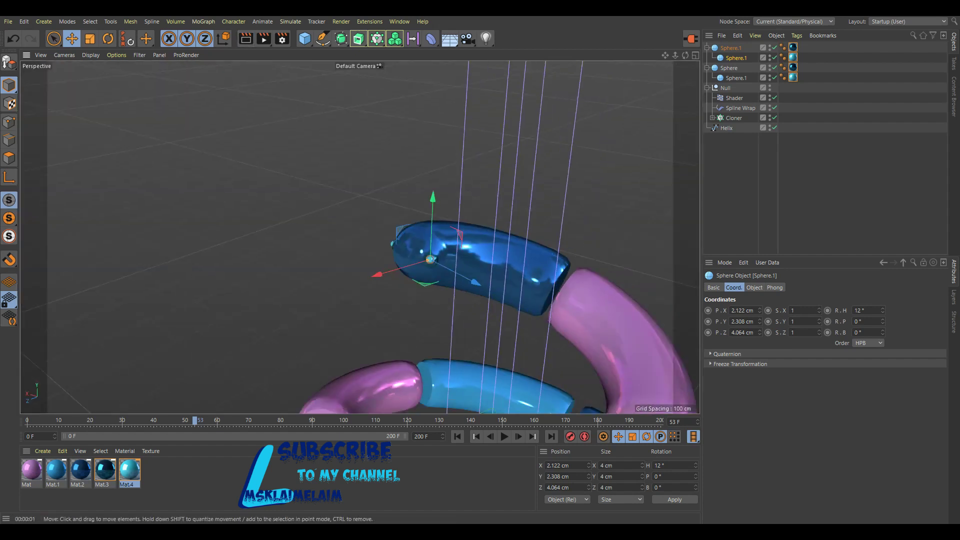
scroll(332, 220, down, 3)
scroll(332, 221, down, 3)
scroll(332, 220, down, 3)
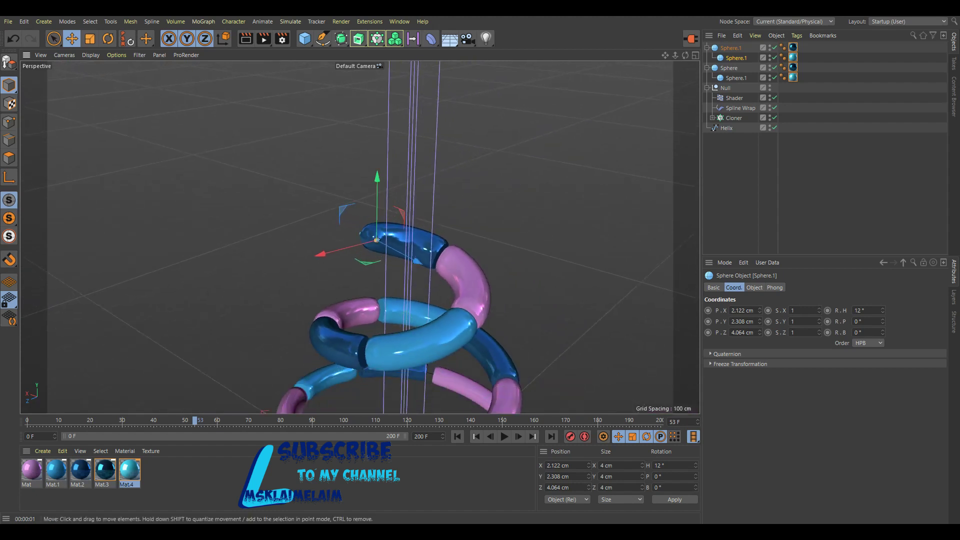
alt+drag(332, 220, 360, 237)
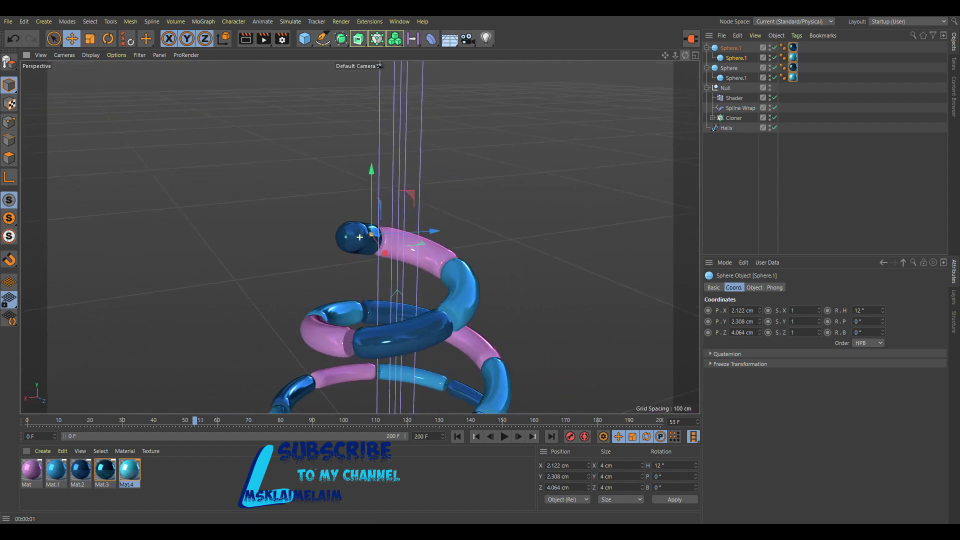
scroll(344, 280, up, 3)
scroll(344, 280, up, 3)
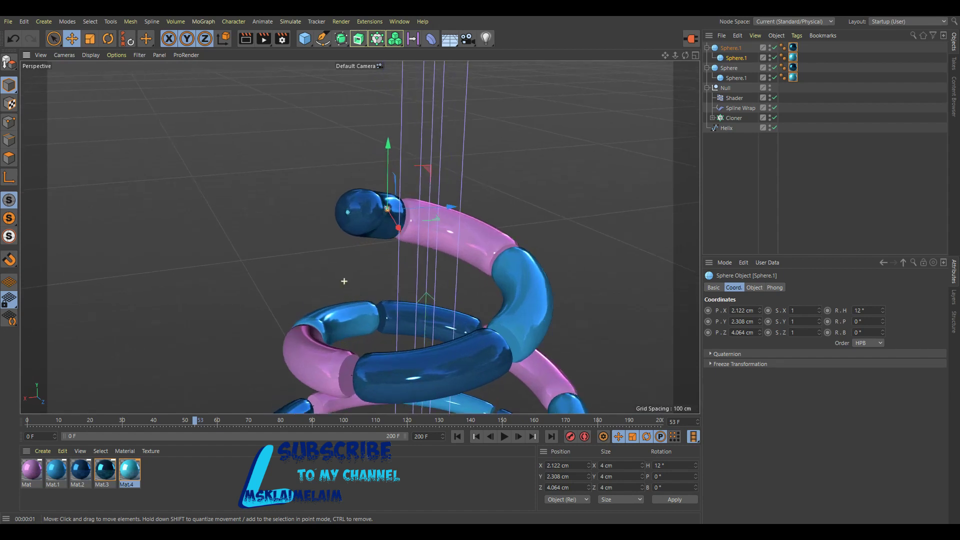
scroll(363, 263, up, 2)
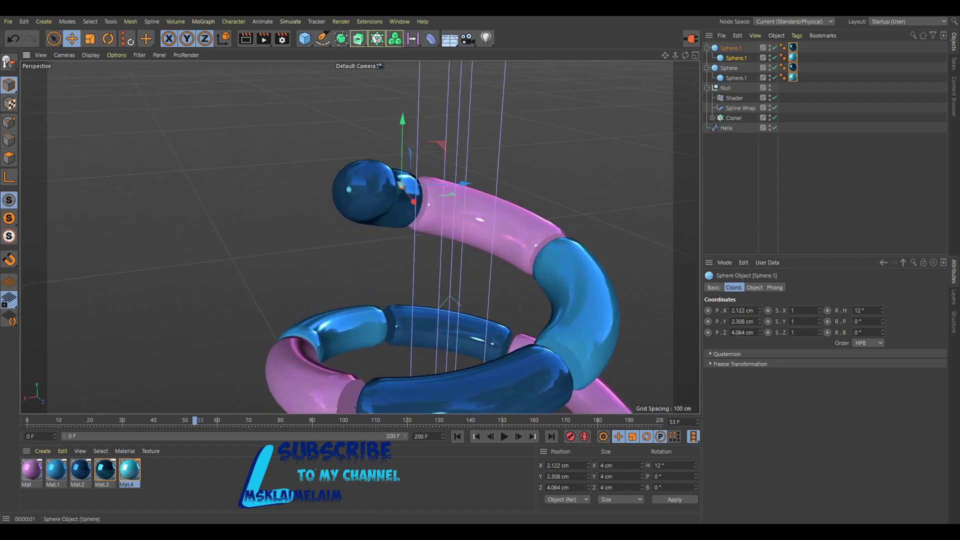
click(349, 188)
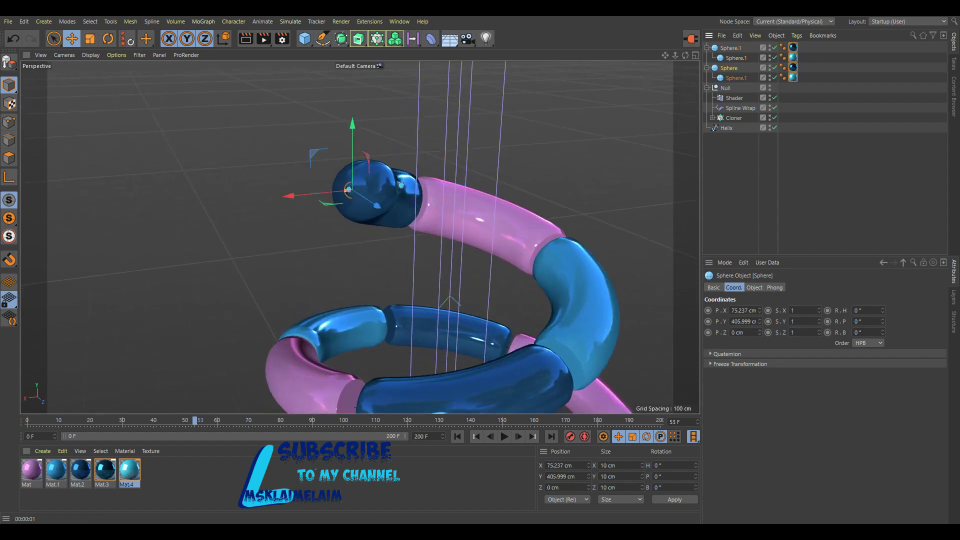
Enlarge the eye sphere to a 7 cm radius and inspect the other eye and pupils.
click(754, 288)
click(784, 309)
click(347, 190)
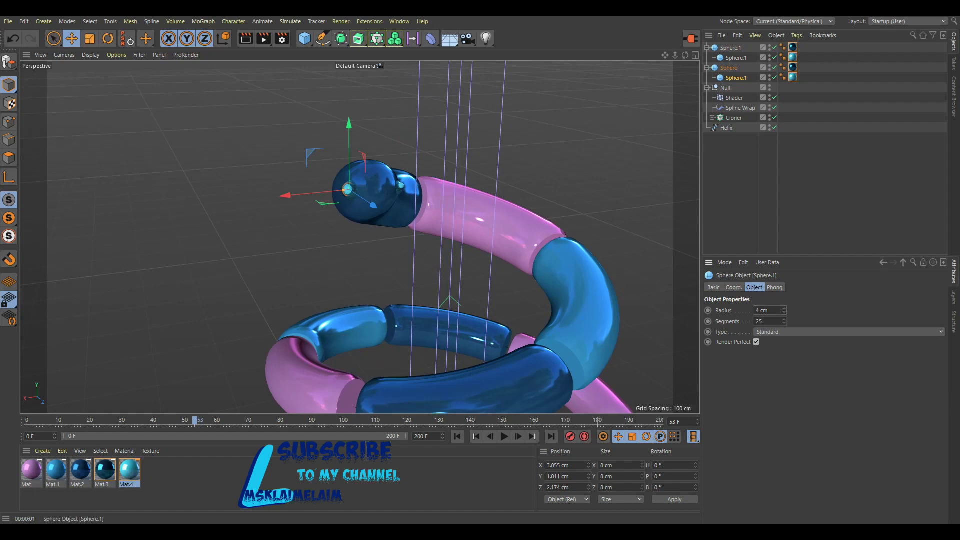
click(401, 186)
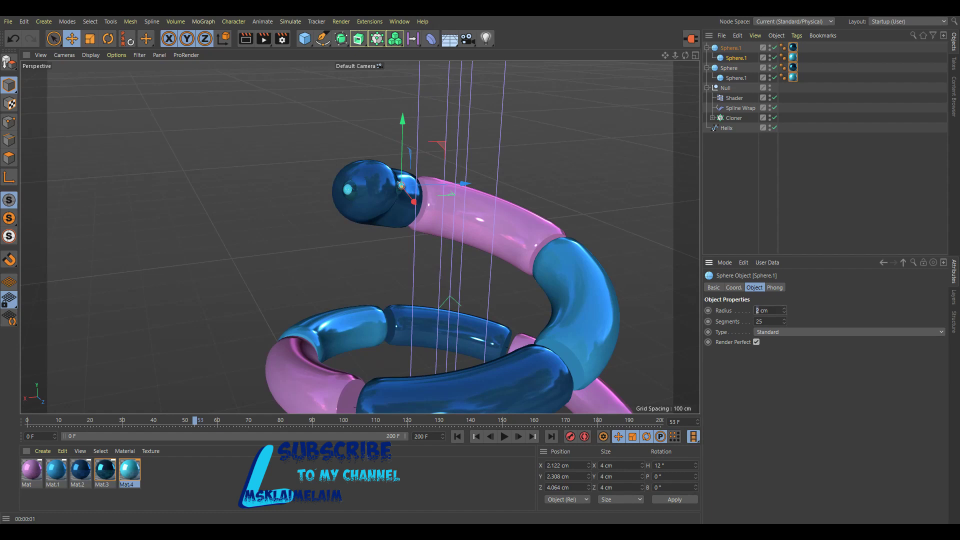
click(347, 189)
click(401, 186)
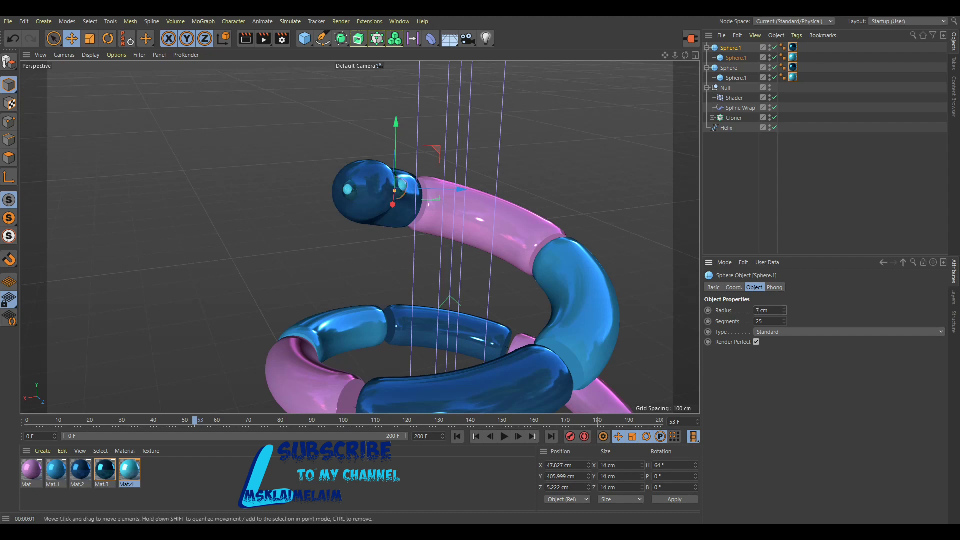
Orbit the view to check the enlarged eyes and the whole spiral.
alt+drag(319, 235, 359, 236)
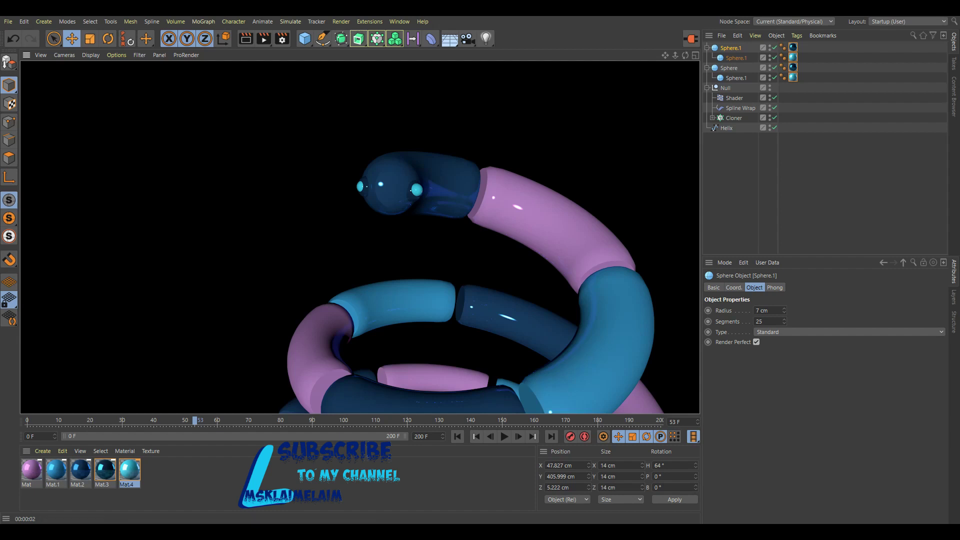
mouse_move(350, 225)
alt+mouse_down()
mouse_move(390, 223)
mouse_move(330, 215)
mouse_move(350, 215)
alt+mouse_up()
alt+drag(530, 205, 570, 206)
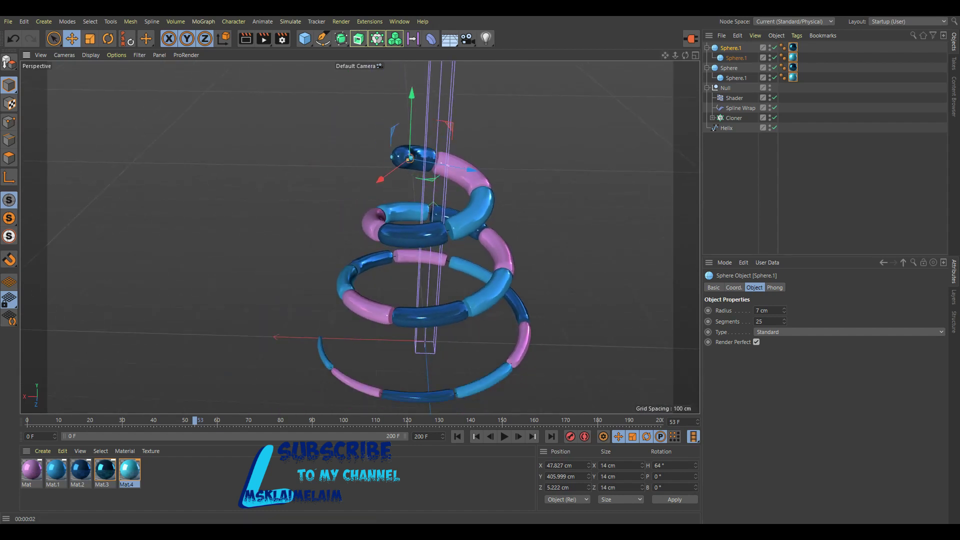
click(305, 39)
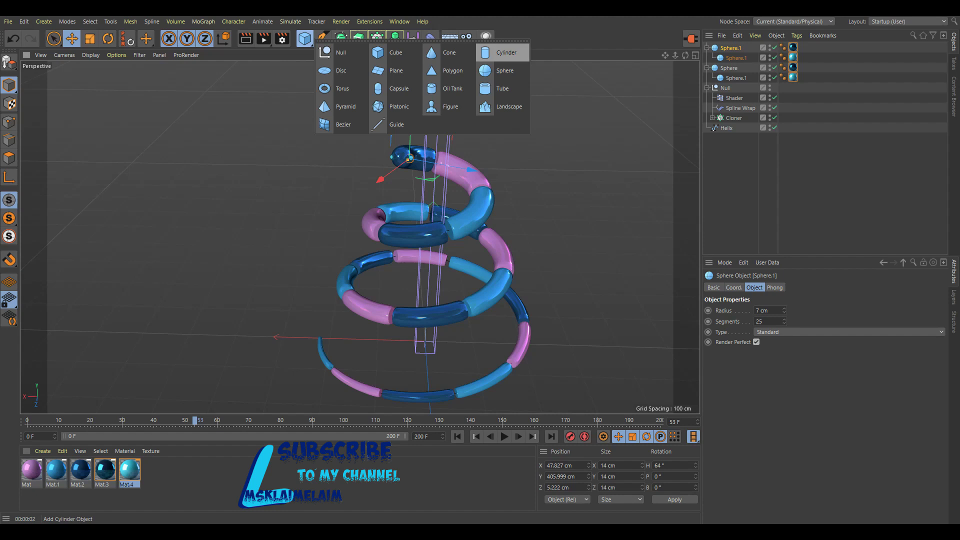
Add a cylinder with 198 cm radius and 400 cm height, raised to about Y 119 cm.
click(505, 52)
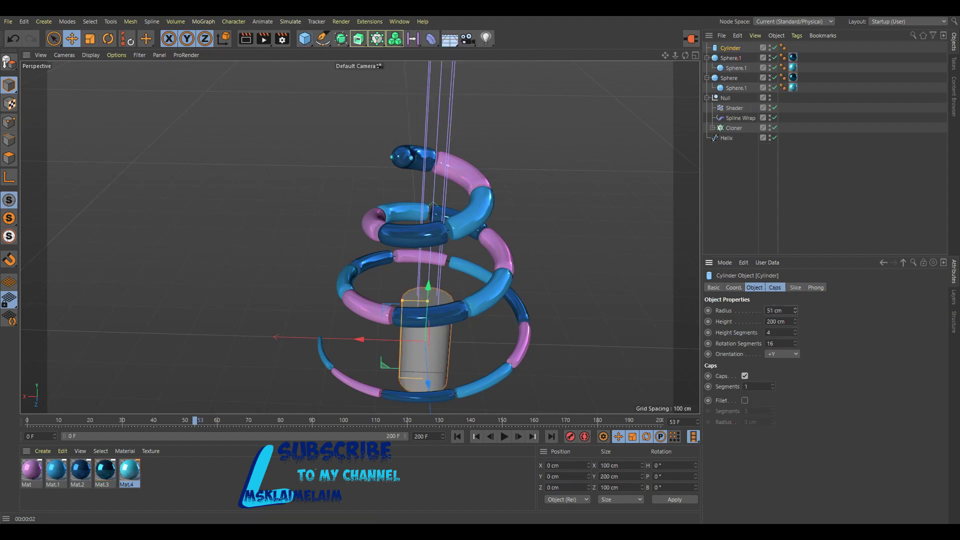
mouse_move(402, 301)
mouse_down()
mouse_move(302, 298)
mouse_move(340, 299)
mouse_move(329, 299)
mouse_up()
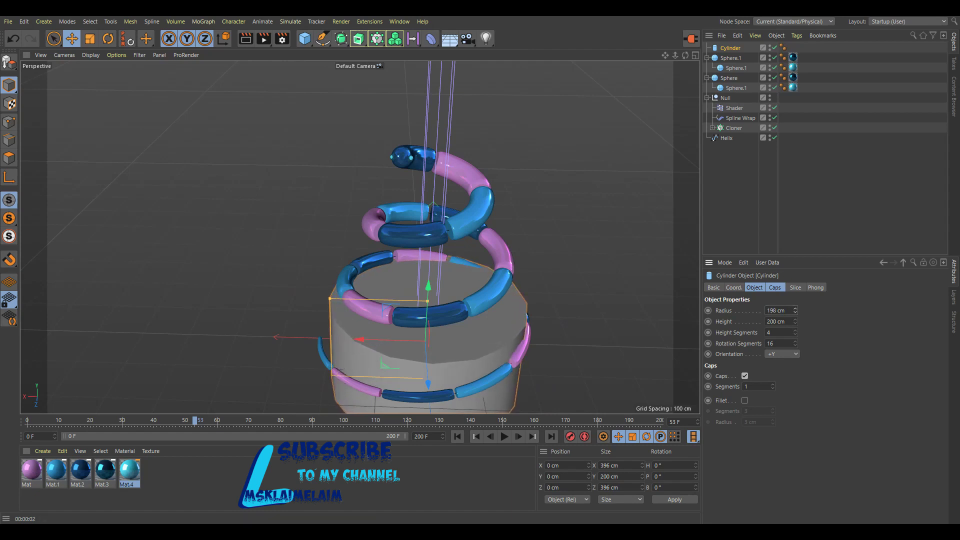
click(769, 322)
text(400)
key(Return)
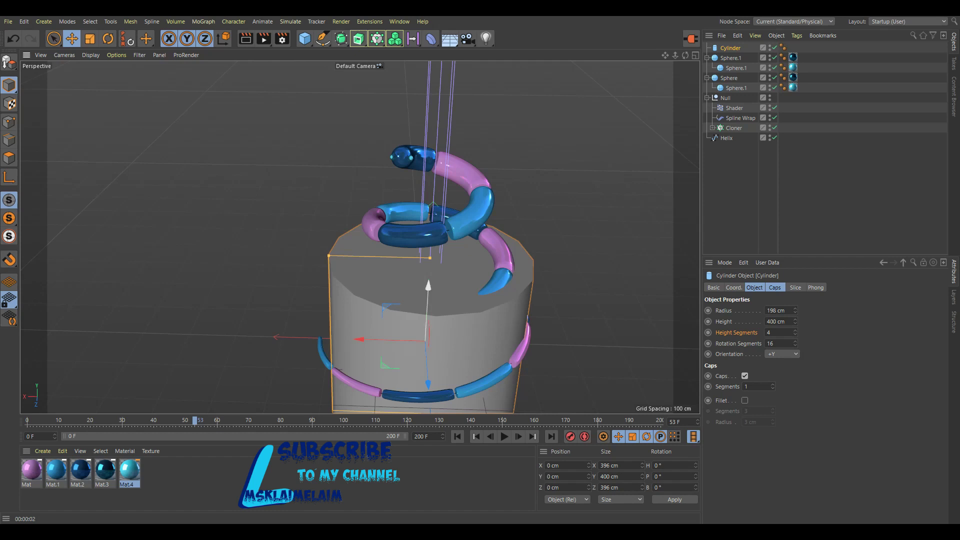
drag(427, 300, 431, 244)
drag(431, 314, 431, 322)
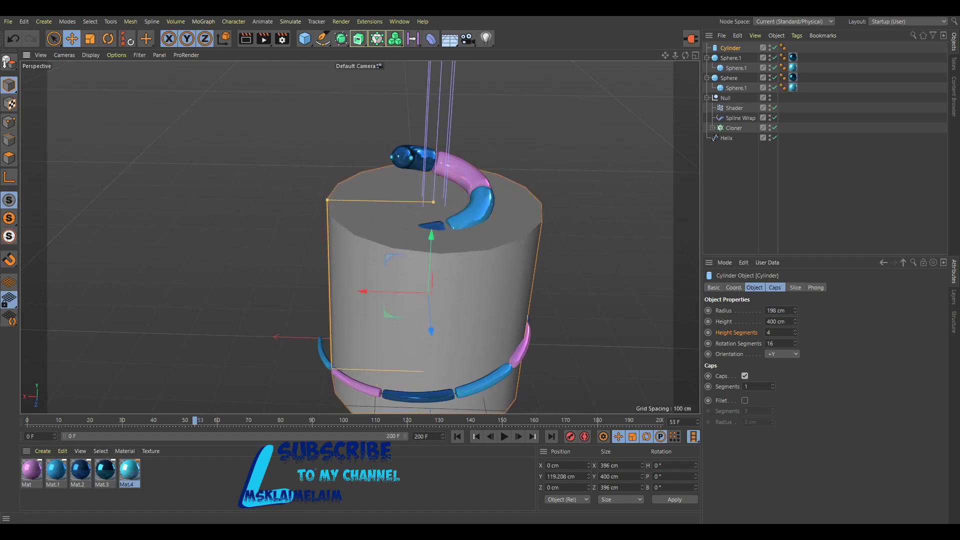
click(42, 451)
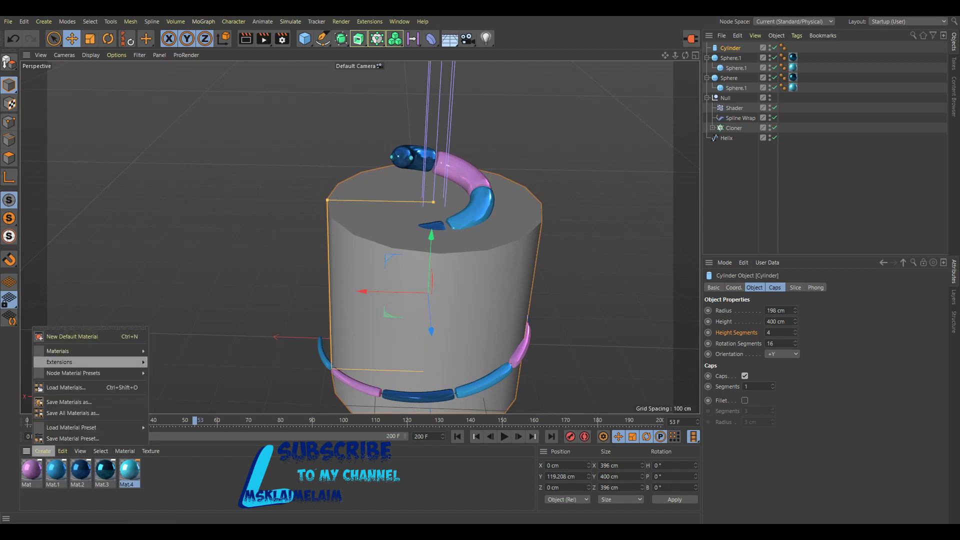
Create material Mat.5 and give its colour channel a Checkerboard texture.
click(187, 365)
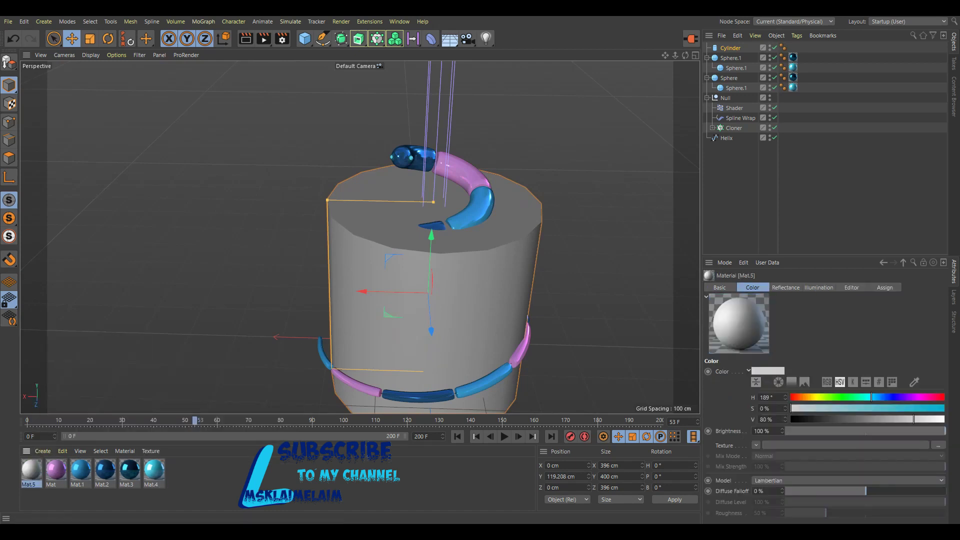
double_click(31, 470)
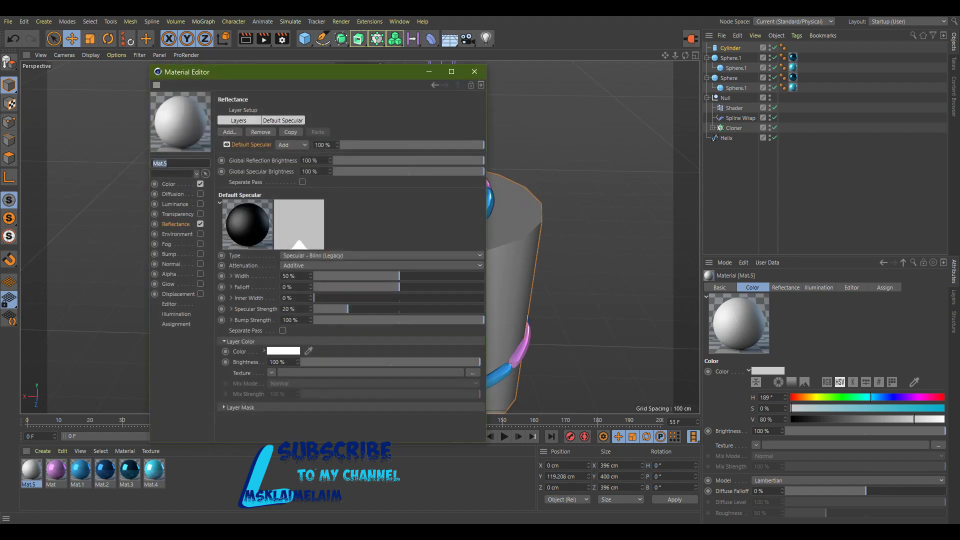
click(168, 184)
click(269, 184)
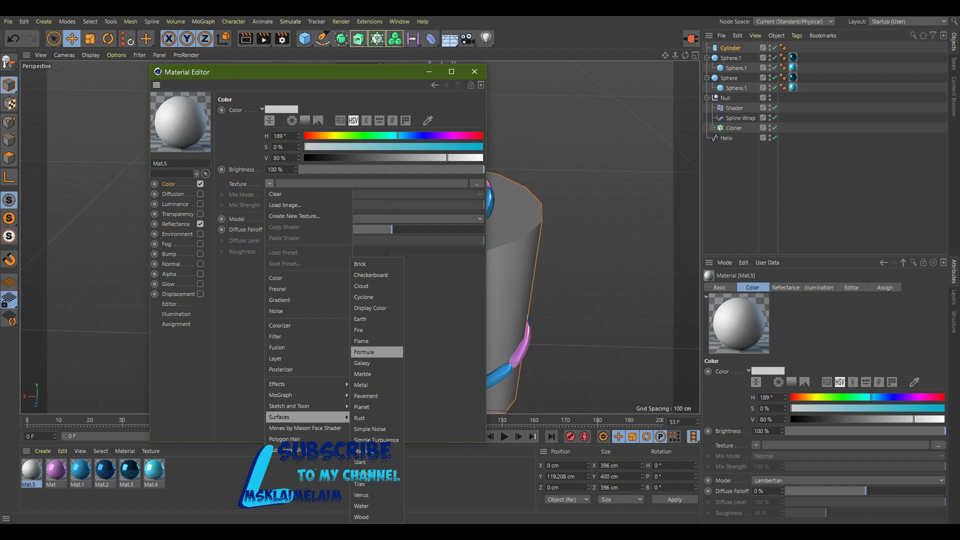
click(370, 275)
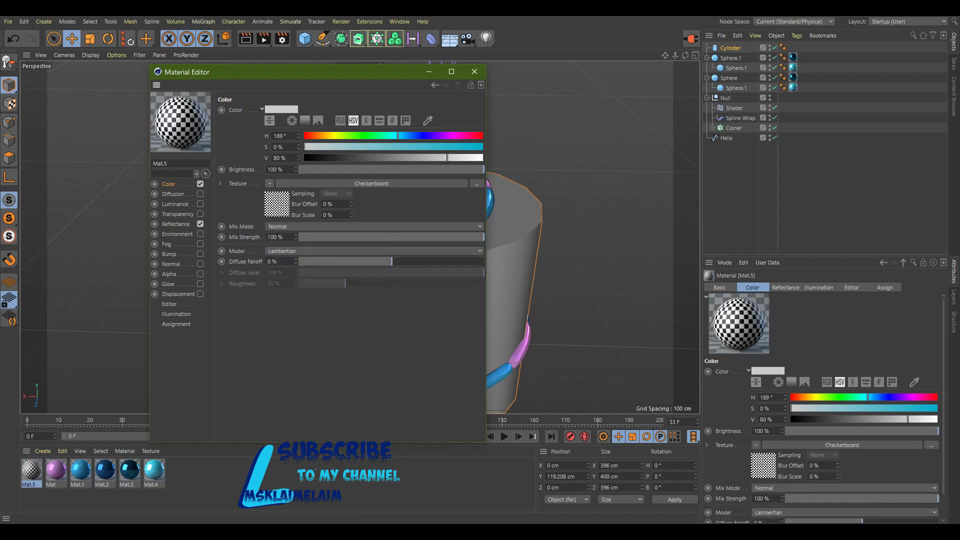
click(277, 203)
Set the checker's second colour to green: H 139, S 85%, V 61%.
click(278, 190)
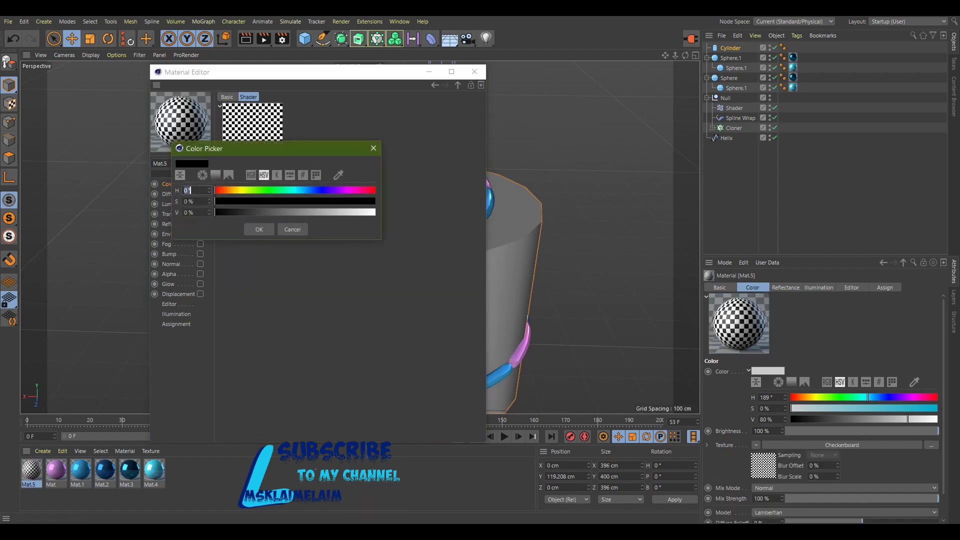
text(139)
key(Return)
key(Tab)
text(85)
key(Return)
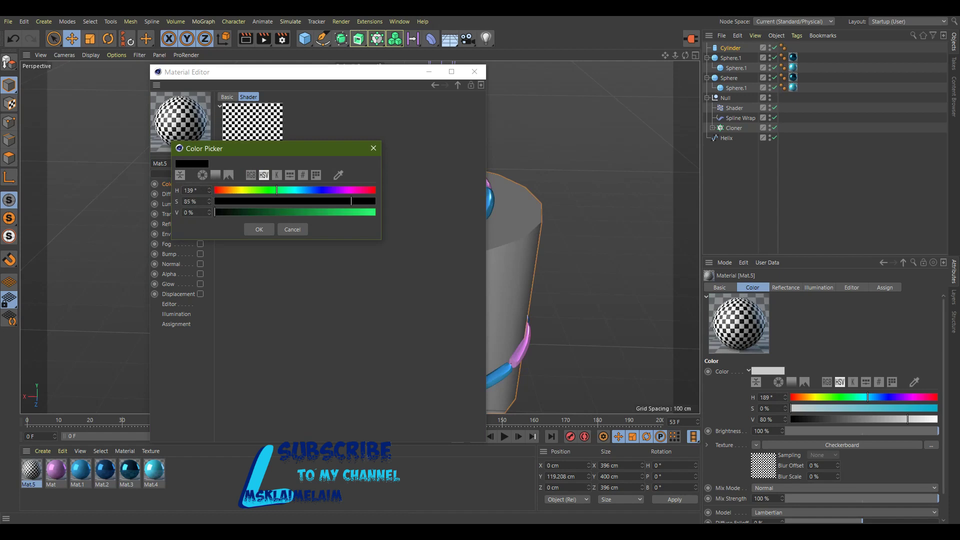
key(Tab)
text(61)
key(Return)
key(Return)
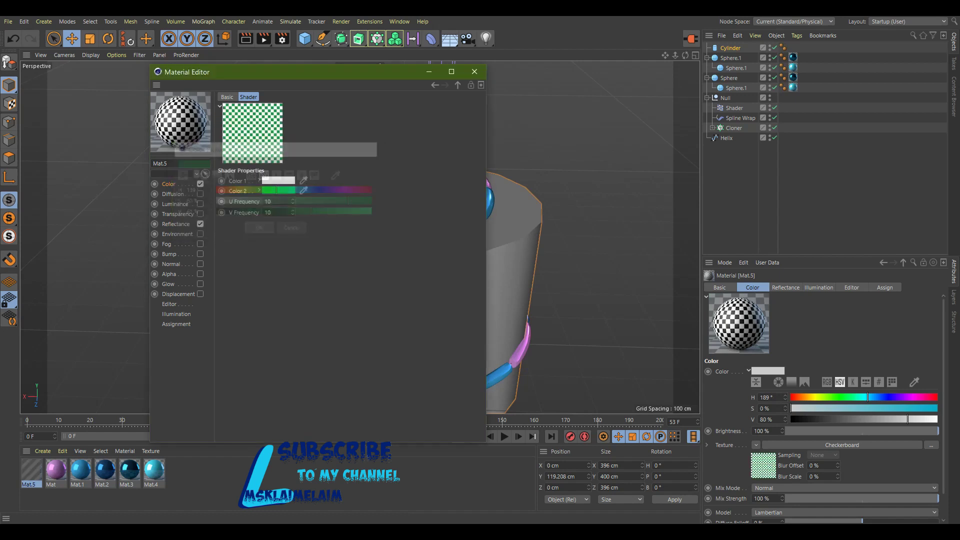
Set the checker's first colour to orange: hue 40°, saturation 89%.
click(278, 180)
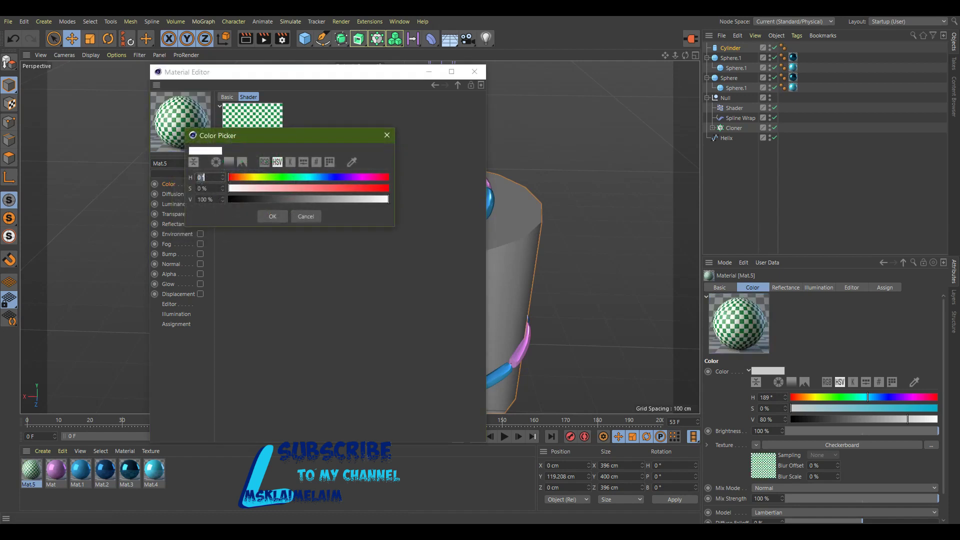
text(64)
key(Return)
text(89)
key(Return)
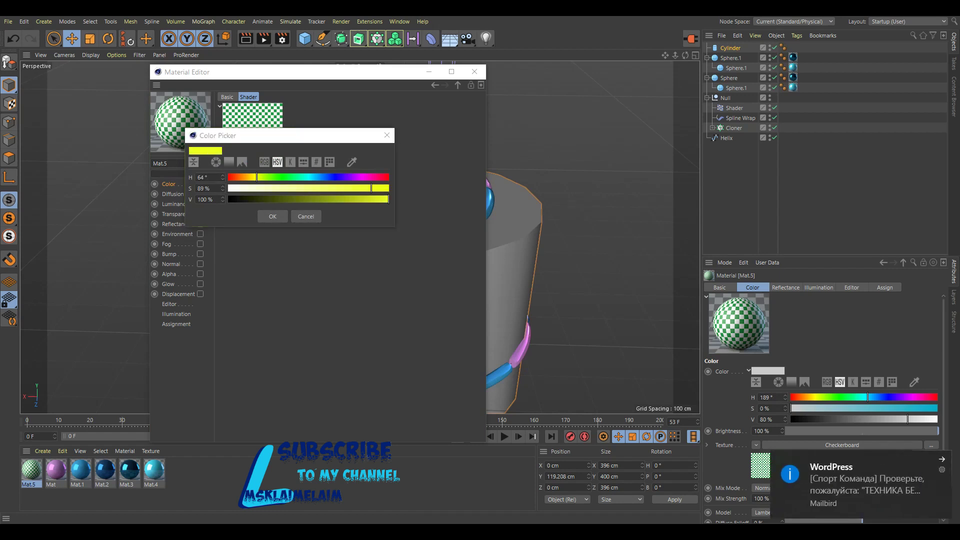
key(Return)
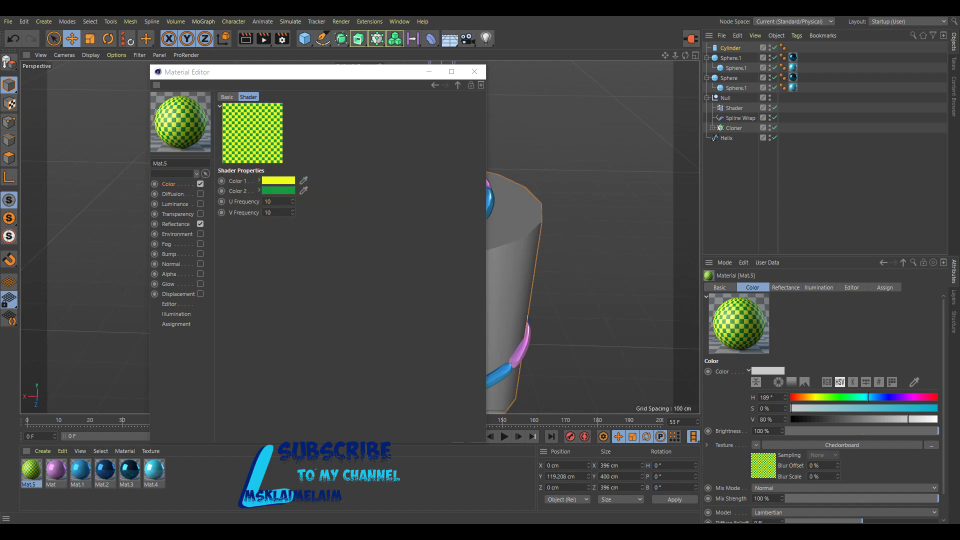
click(279, 180)
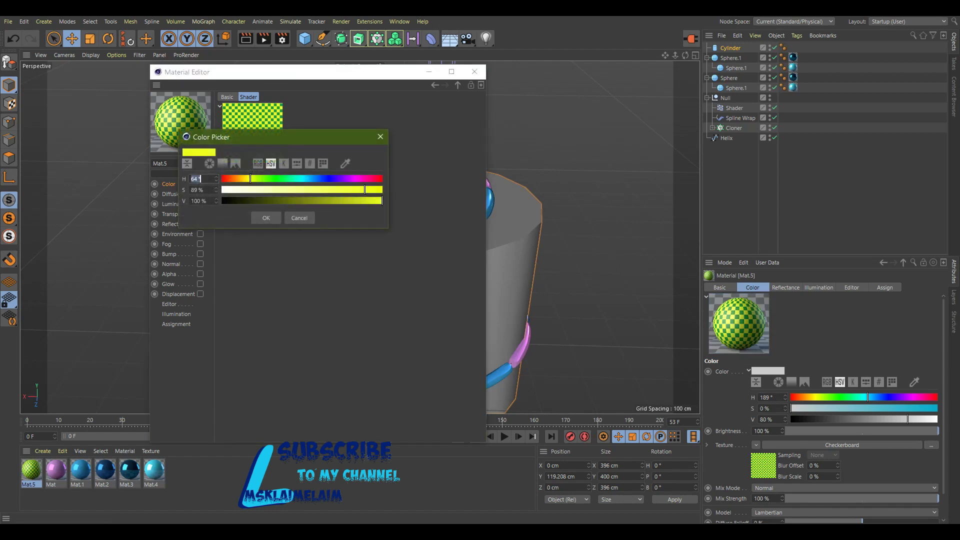
text(40)
key(Return)
key(Return)
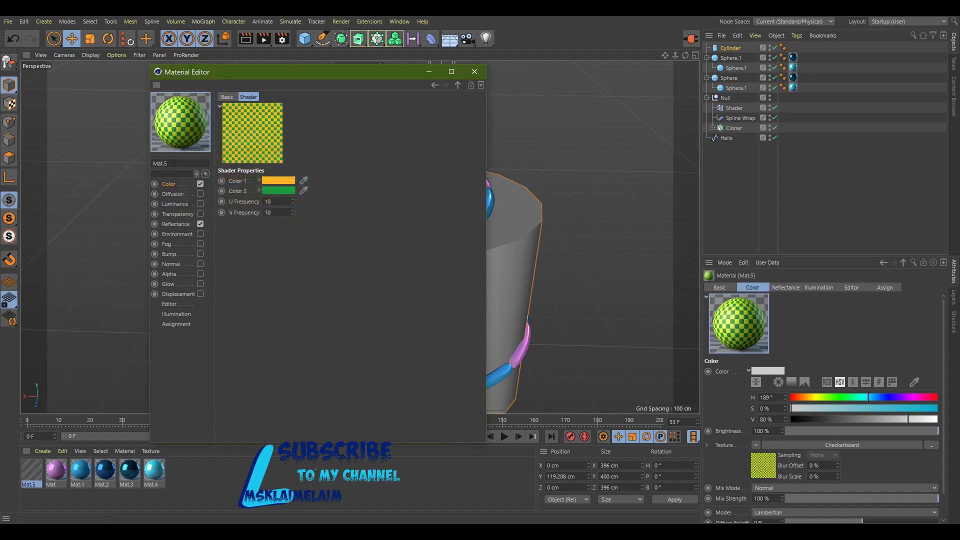
Set the checkerboard's U Frequency and V Frequency both to 1.
double_click(267, 201)
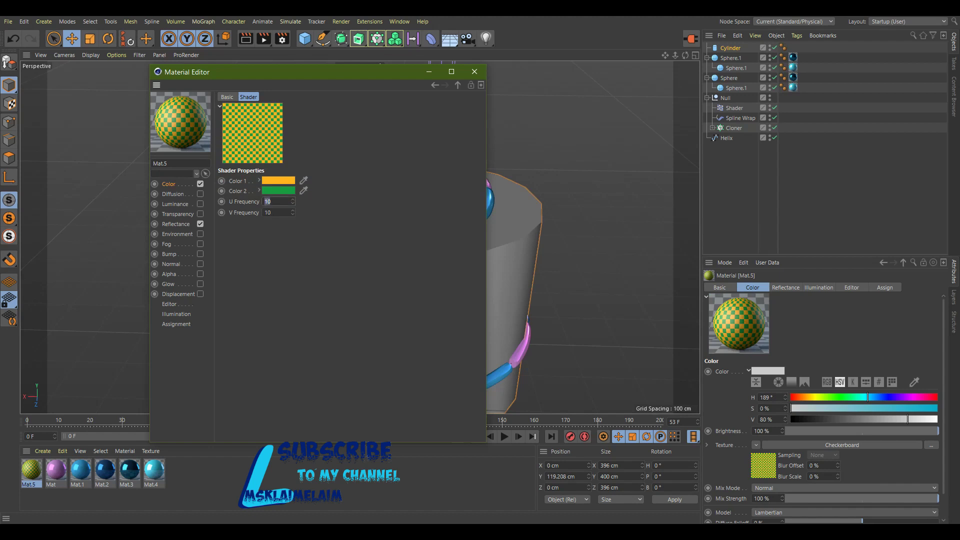
text(1)
key(Return)
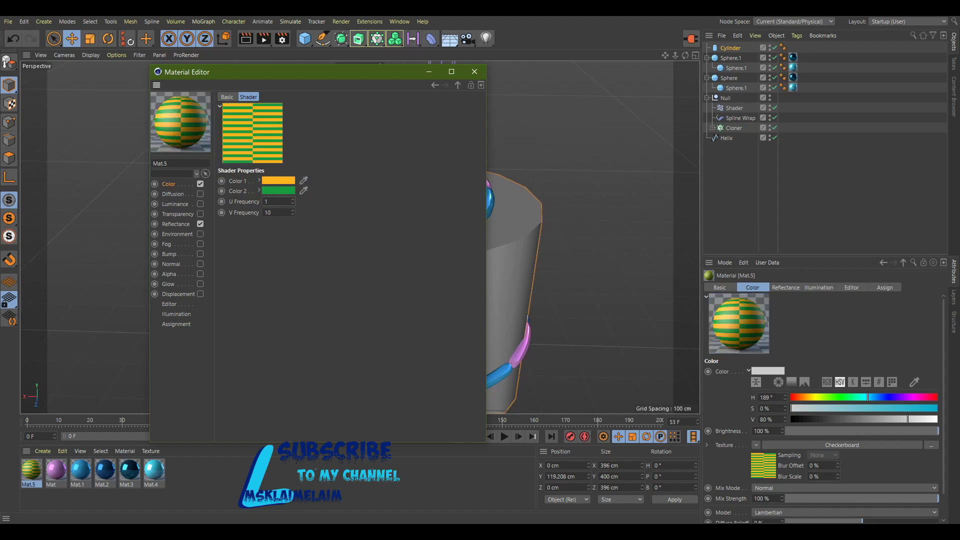
double_click(267, 212)
text(0)
key(Return)
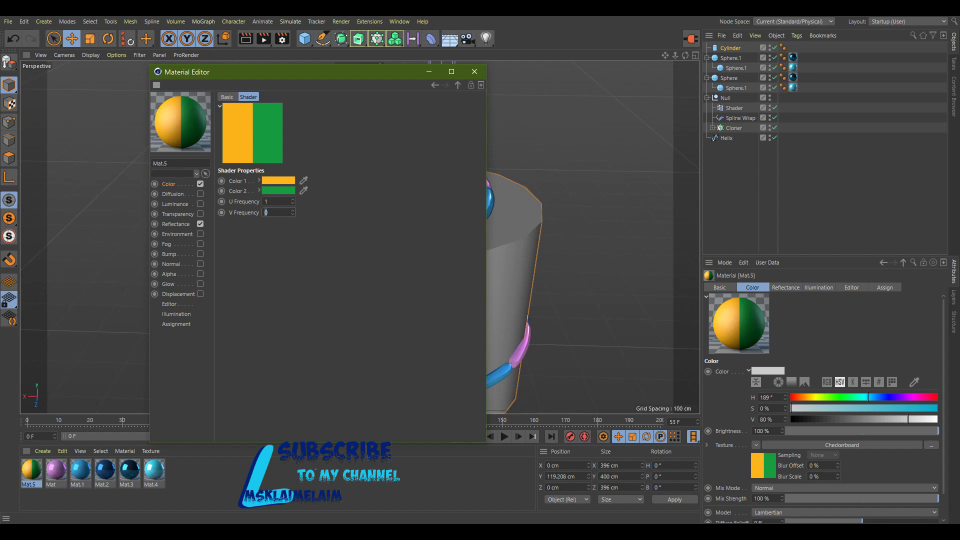
text(1)
key(Return)
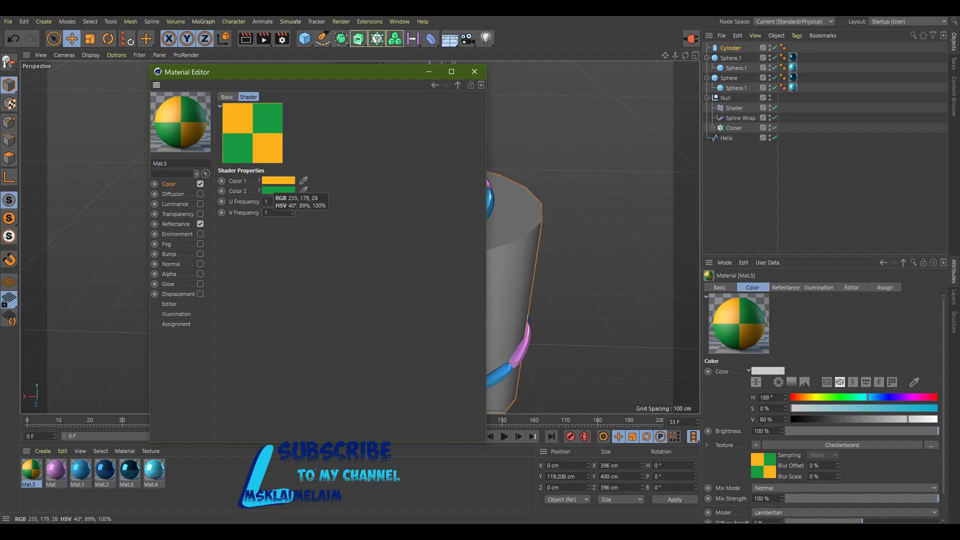
Make the checker colours light pink and magenta at hue 316°.
click(279, 181)
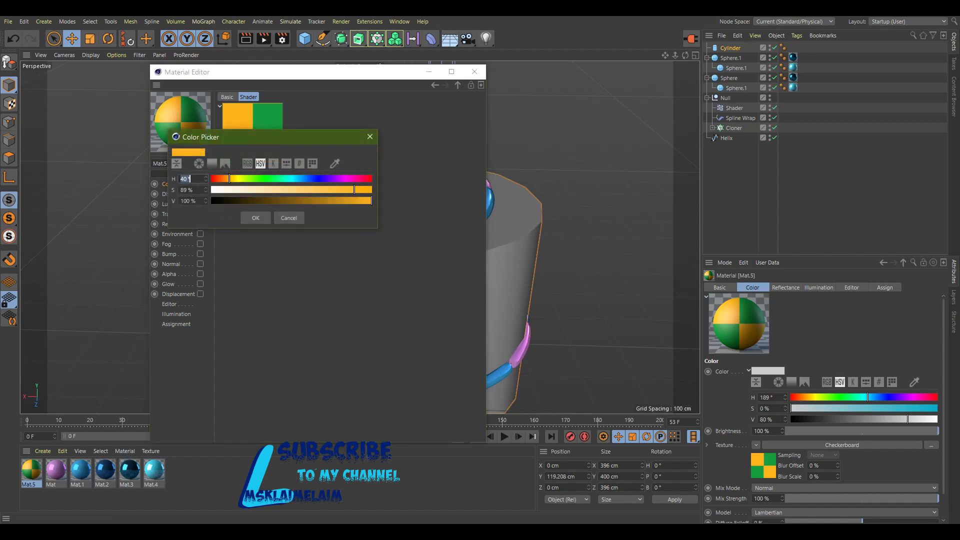
text(293)
key(Return)
drag(354, 189, 259, 189)
click(256, 217)
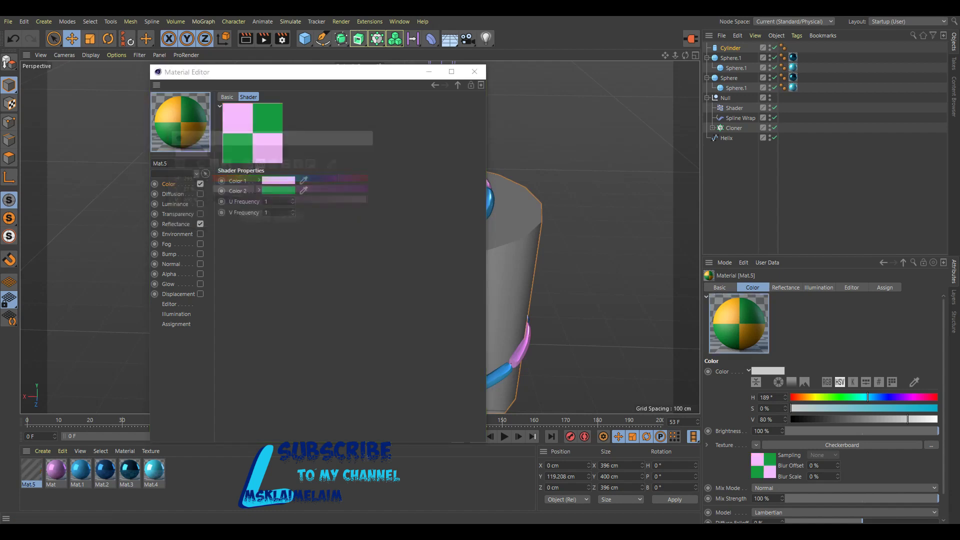
click(278, 190)
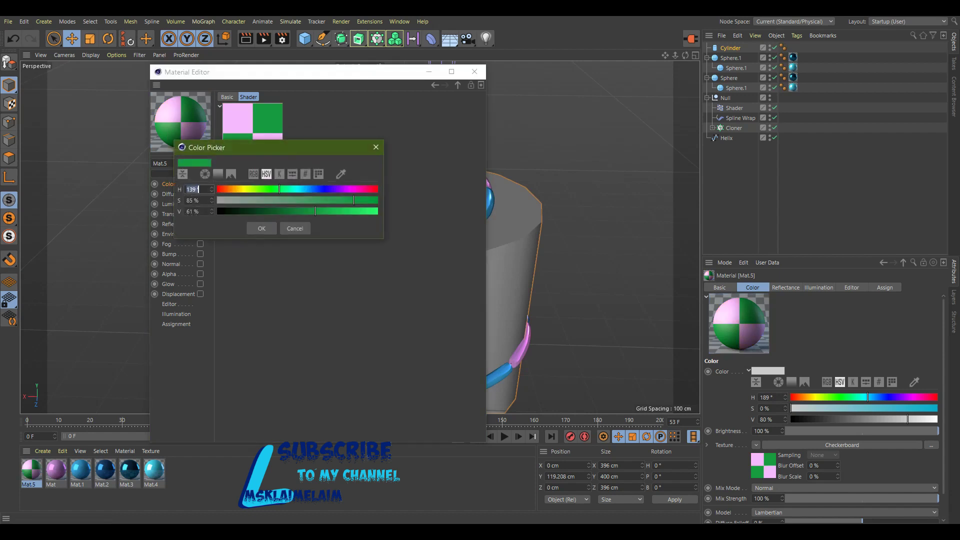
text(316)
key(Return)
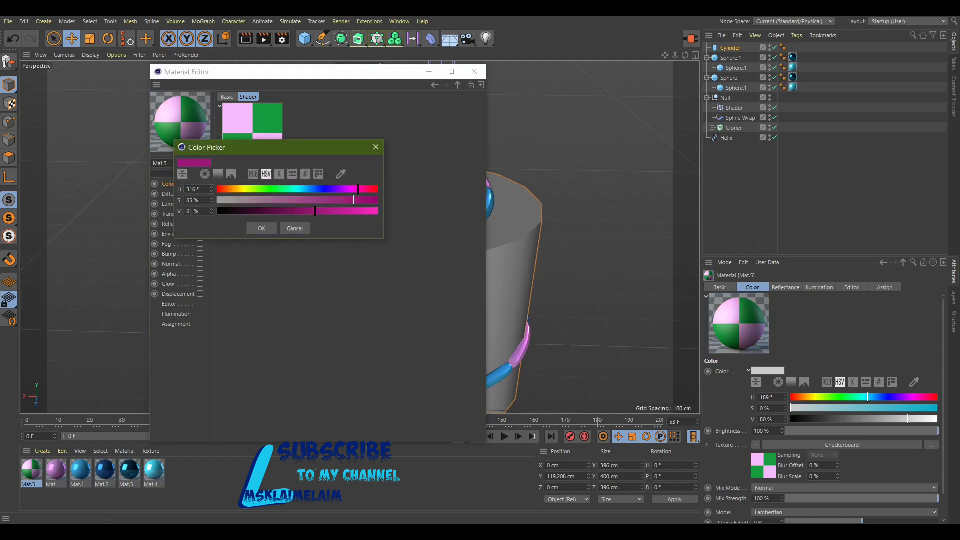
key(Return)
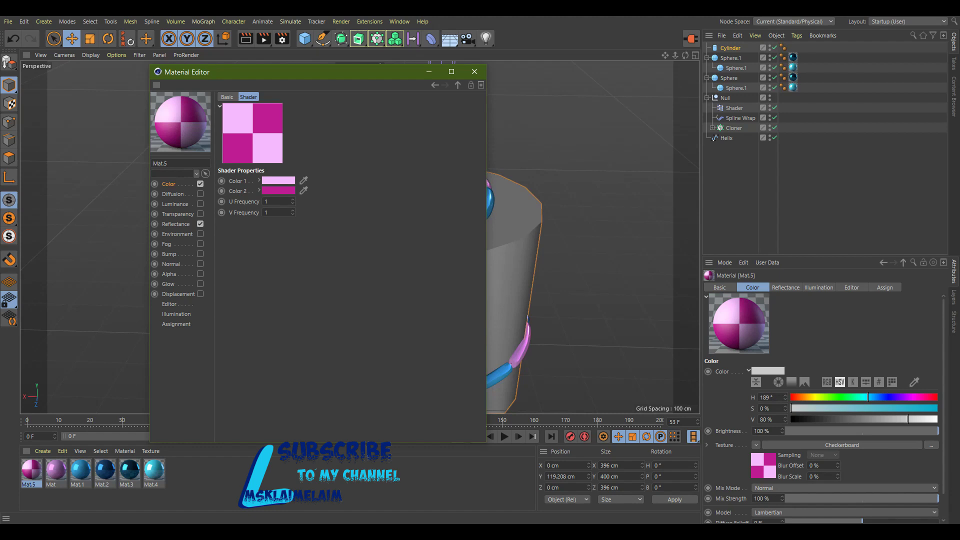
Replace Mat.5's Default Specular with a Beckmann reflection layer at 35% brightness.
click(175, 224)
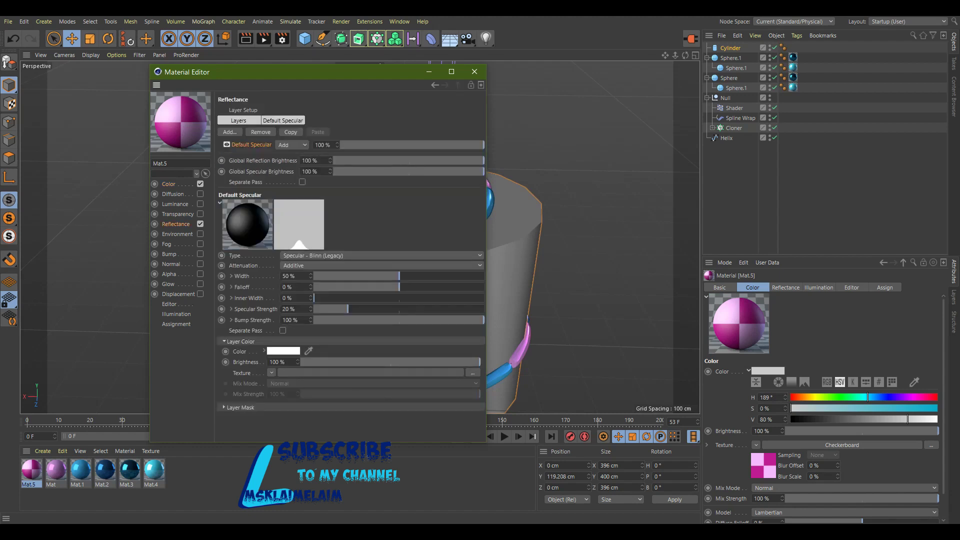
click(260, 131)
click(230, 132)
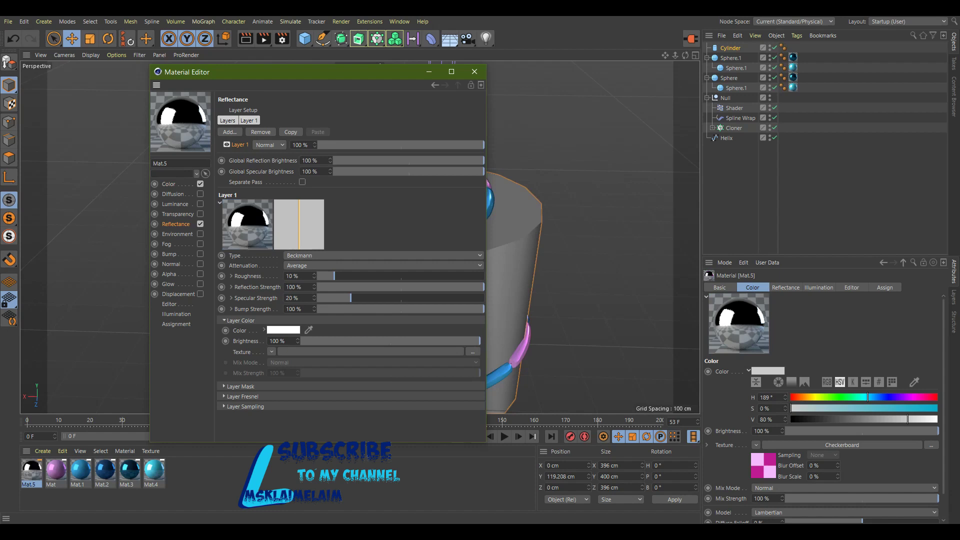
click(364, 340)
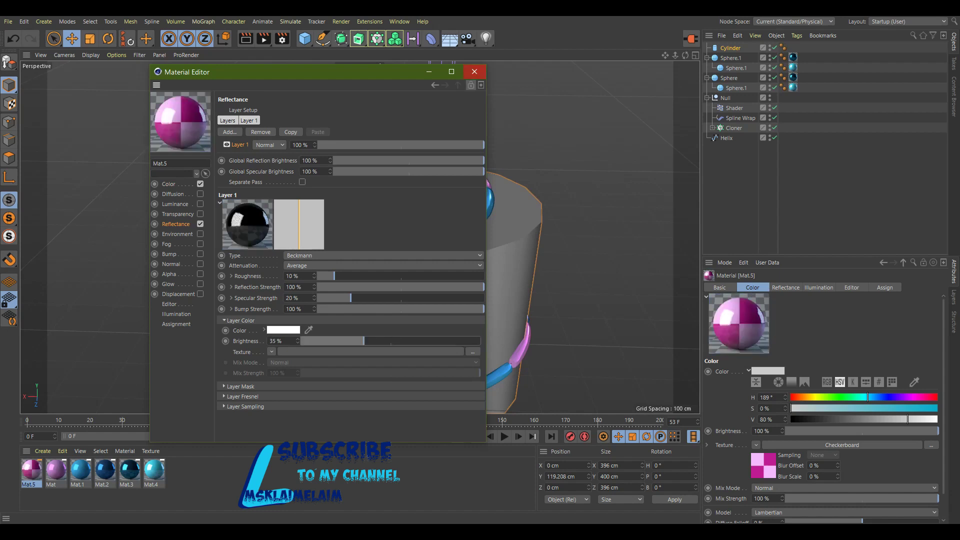
click(475, 71)
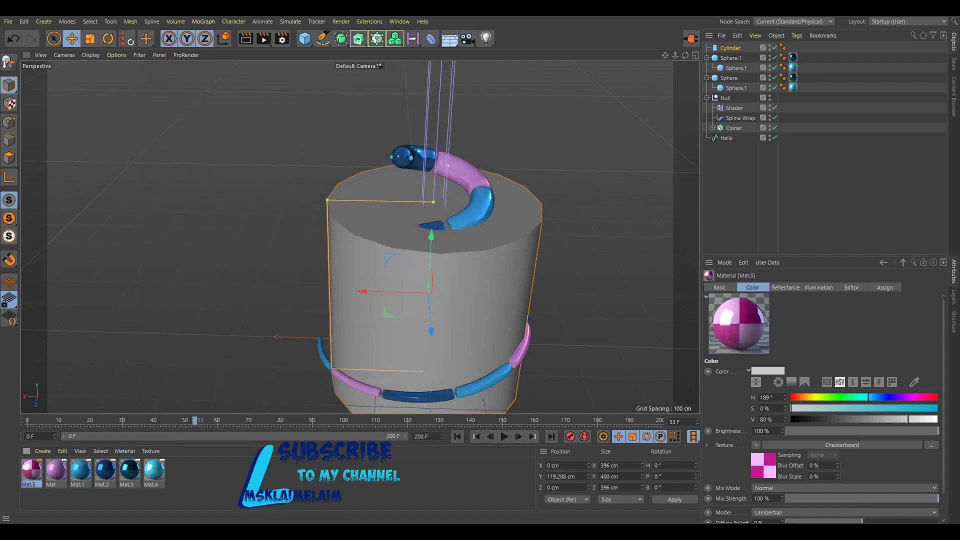
Apply Mat.5 to the cylinder and render a preview of the checker.
drag(31, 470, 429, 310)
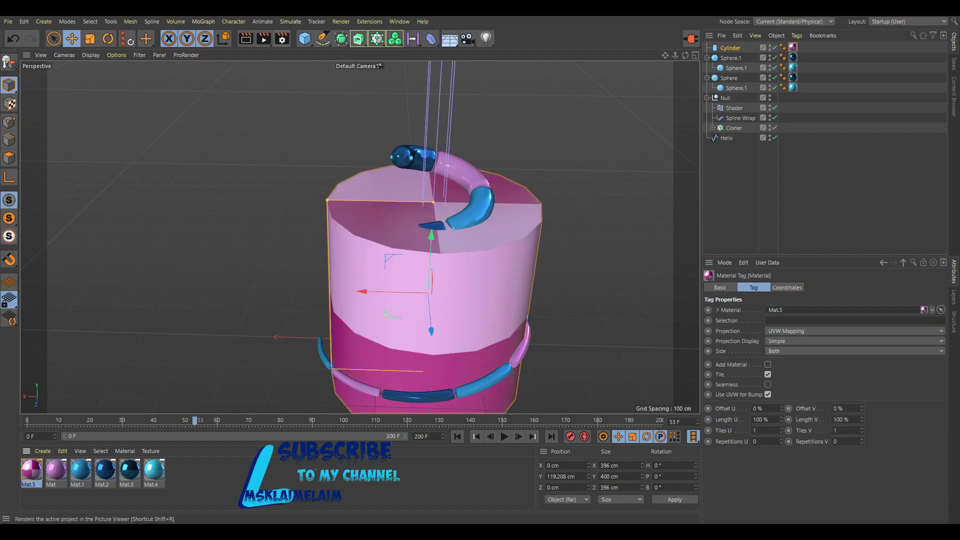
click(245, 39)
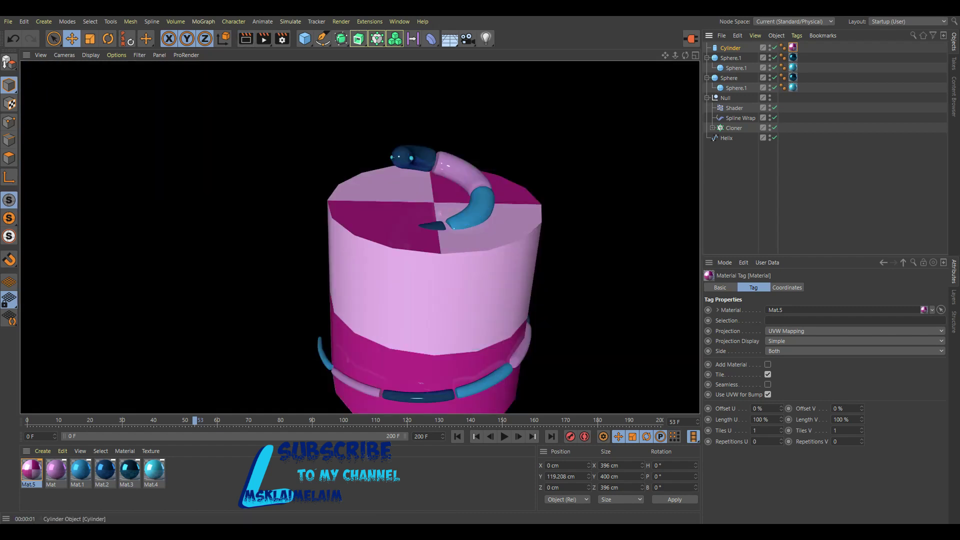
click(430, 280)
click(430, 38)
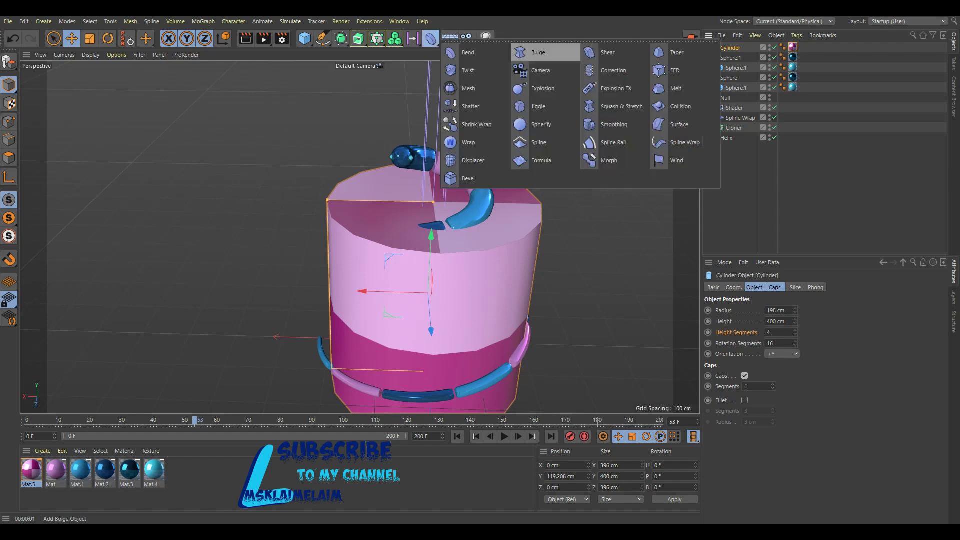
Add a Bulge deformer under the Cylinder, fitted to parent, at -57% strength.
click(538, 52)
drag(727, 48, 731, 58)
click(730, 366)
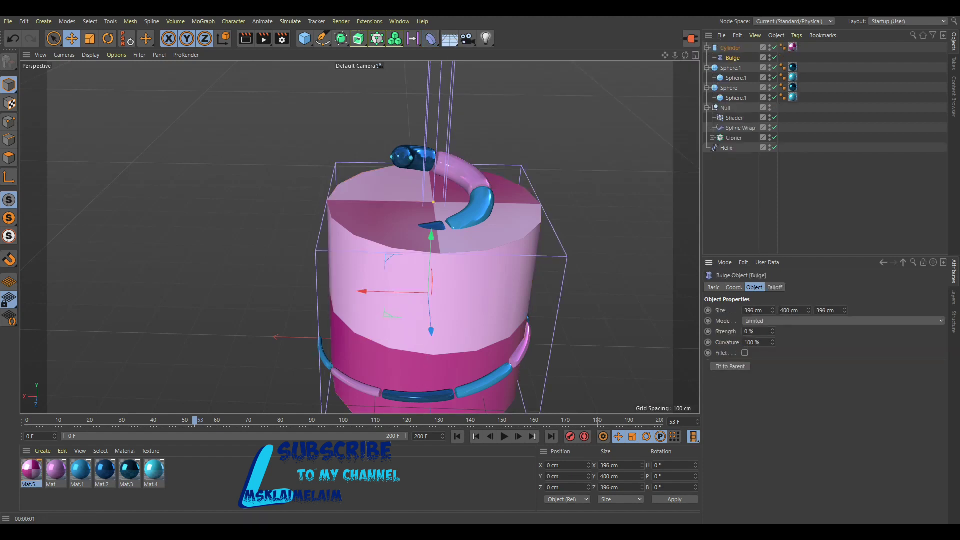
mouse_move(773, 332)
mouse_down()
mouse_move(773, 350)
mouse_move(772, 336)
mouse_up()
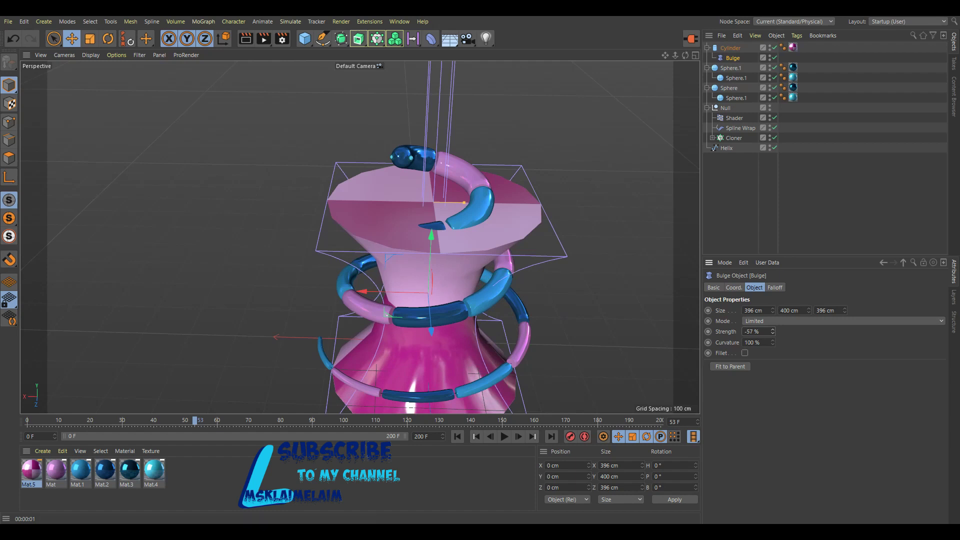
mouse_move(665, 55)
mouse_down()
mouse_move(360, 238)
mouse_move(371, 240)
mouse_up()
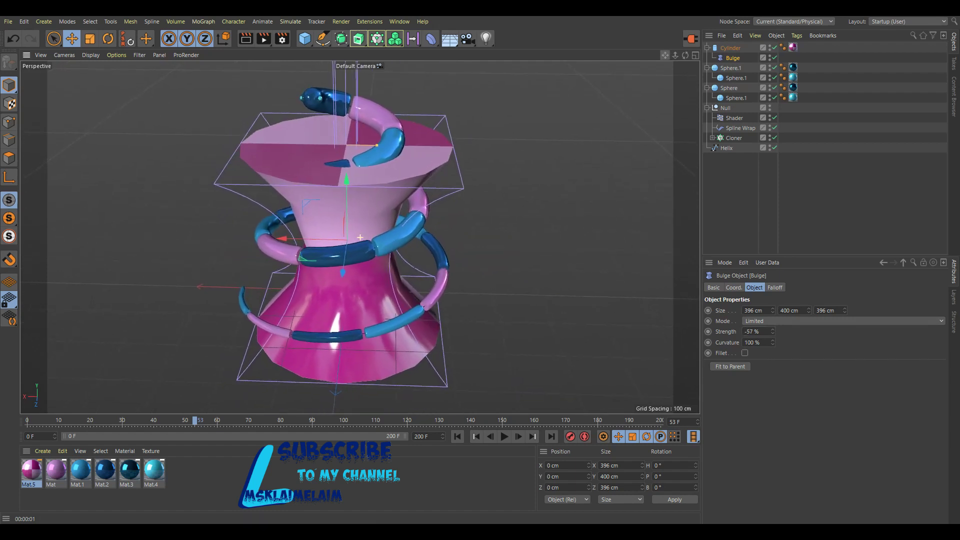
click(729, 48)
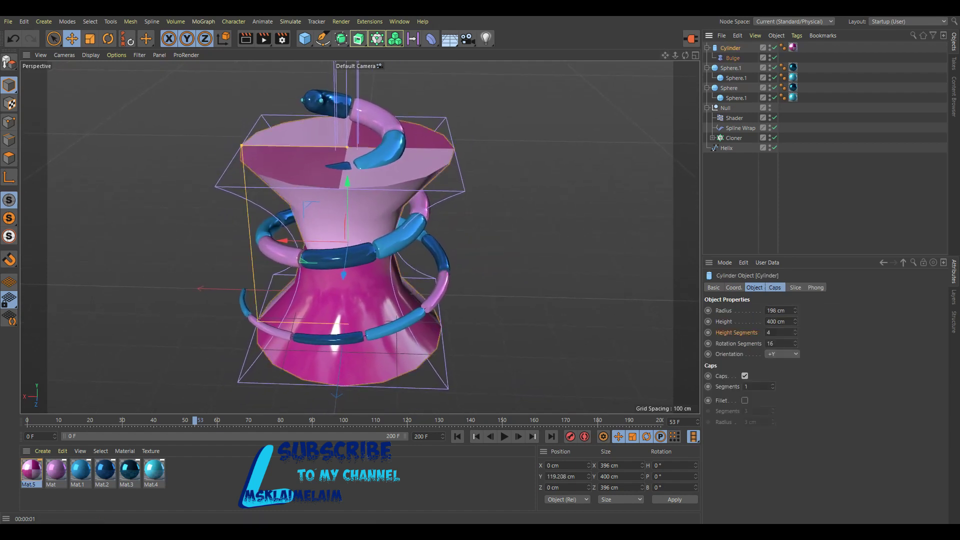
Fillet the cylinder caps, use 93 height segments and more rotation segments, with radius 114 cm.
click(775, 287)
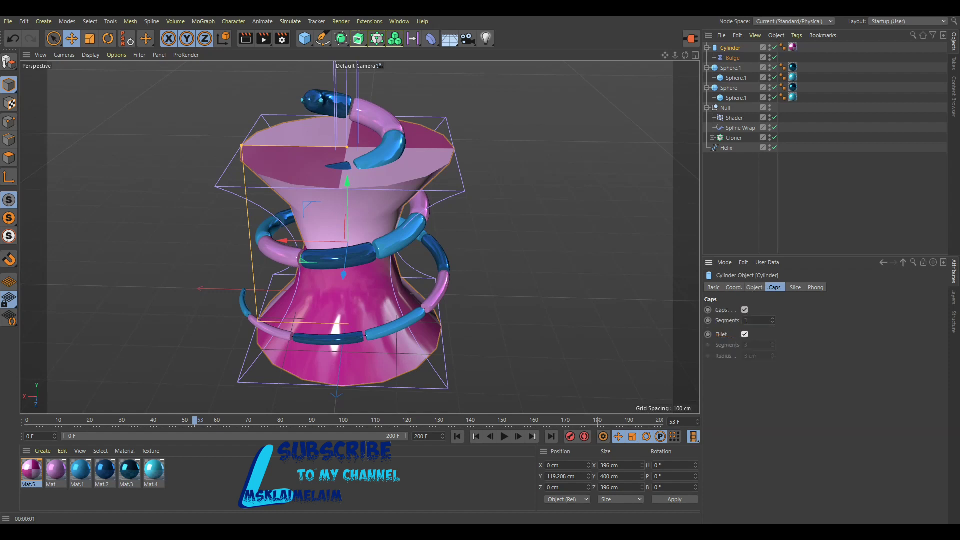
click(744, 334)
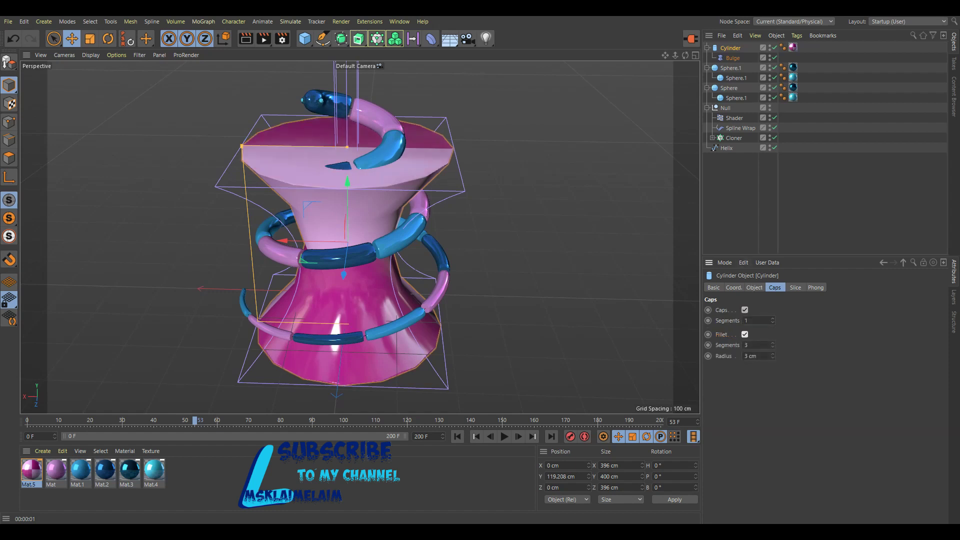
click(754, 287)
mouse_move(795, 333)
mouse_down()
mouse_move(794, 305)
mouse_move(795, 327)
mouse_up()
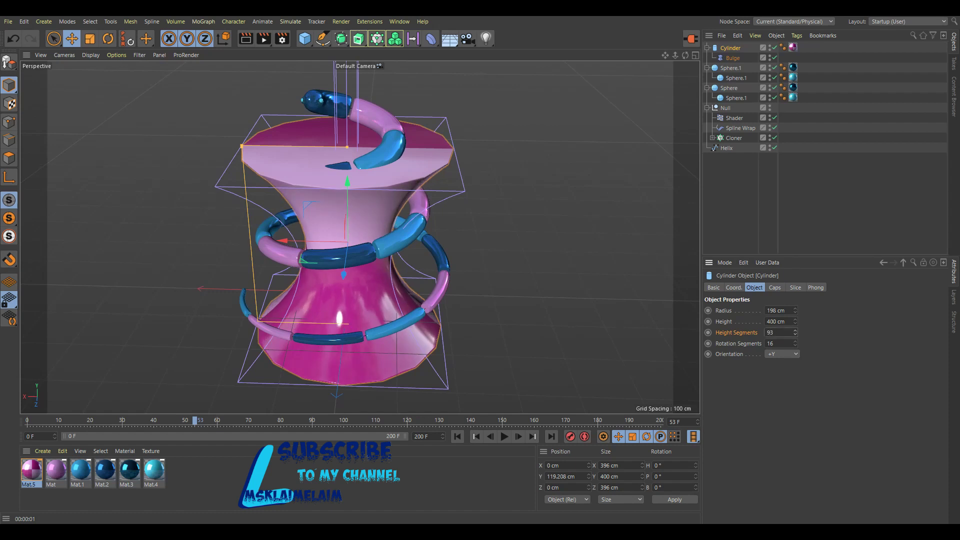
drag(794, 344, 795, 330)
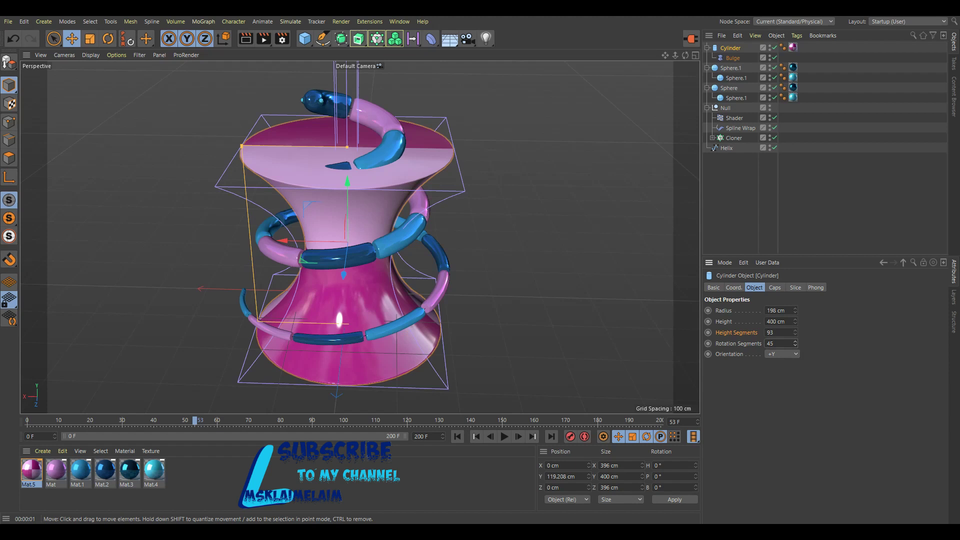
alt+drag(350, 215, 359, 237)
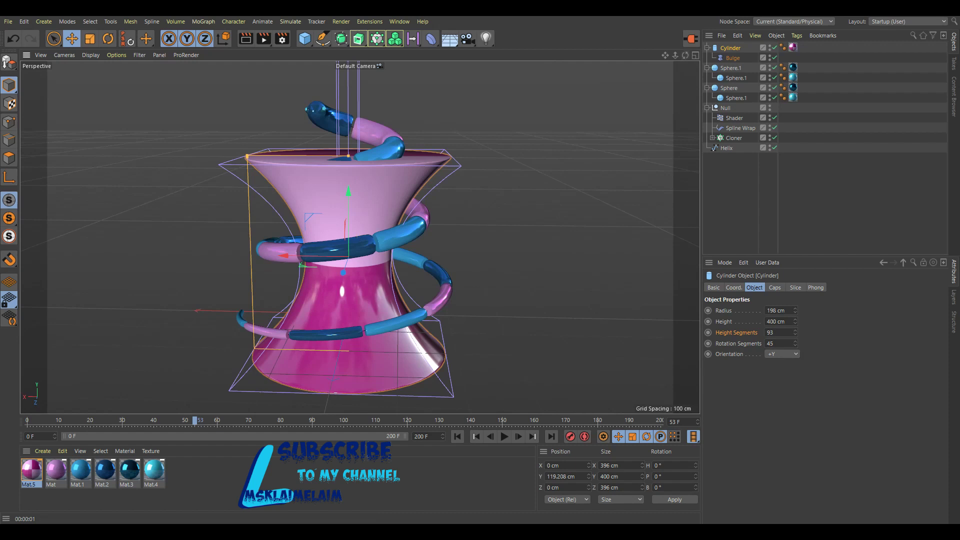
mouse_move(795, 310)
mouse_down()
mouse_move(770, 311)
mouse_move(790, 311)
mouse_up()
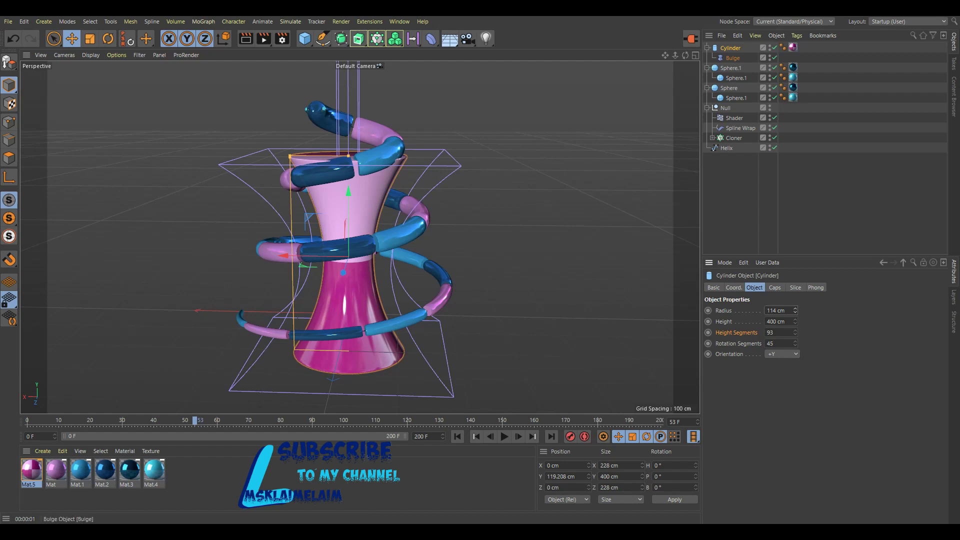
Set the Bulge to 237% curvature and 262 cm Size Y, moved down to Y -57.974 cm.
click(733, 58)
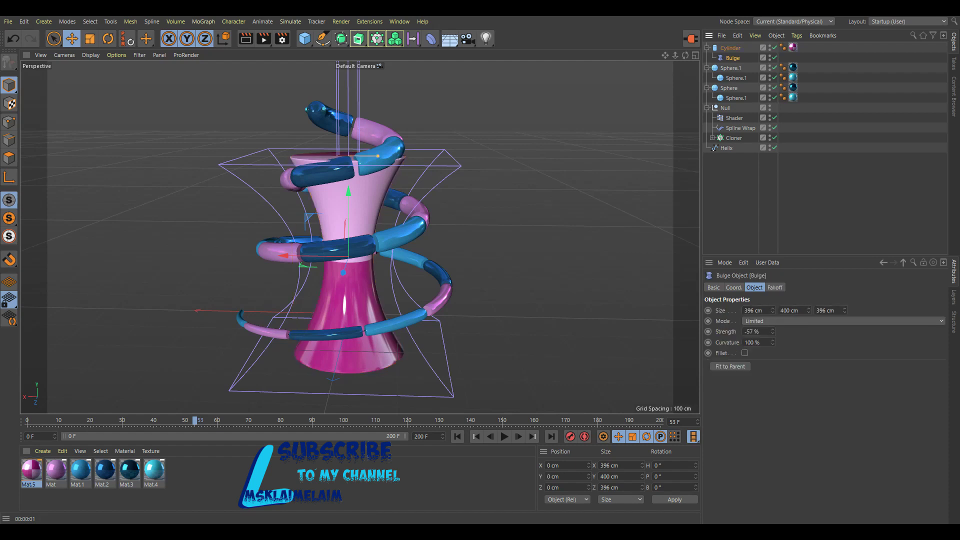
drag(772, 342, 772, 380)
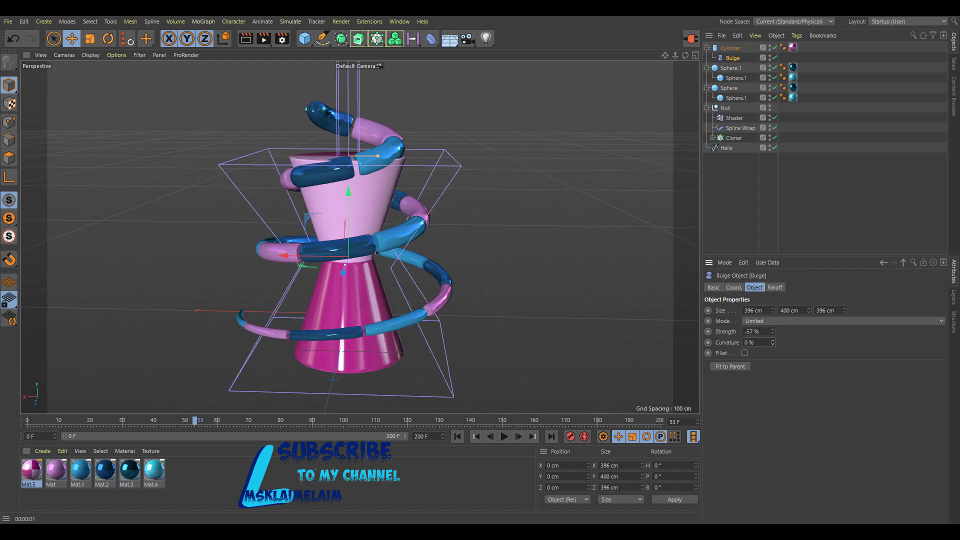
drag(773, 342, 772, 294)
drag(772, 341, 773, 338)
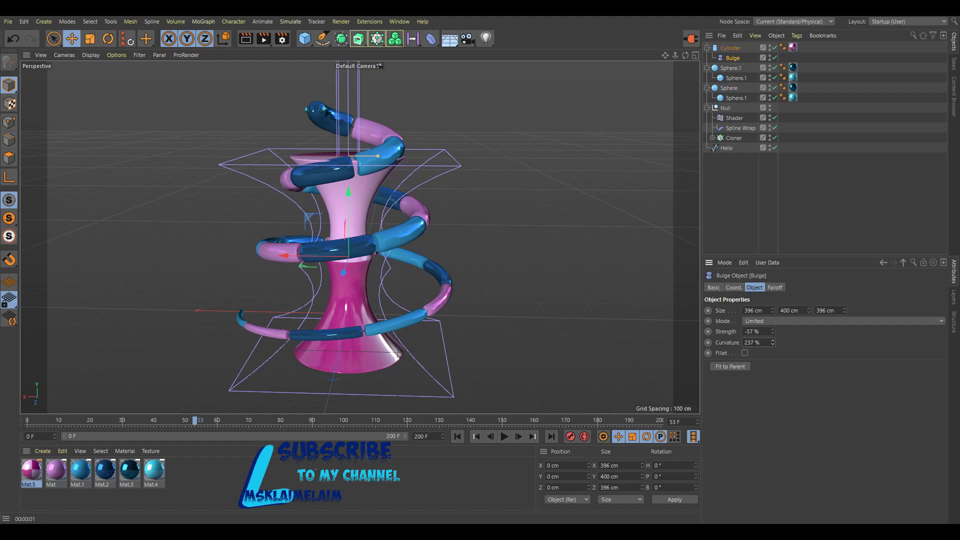
drag(808, 310, 809, 280)
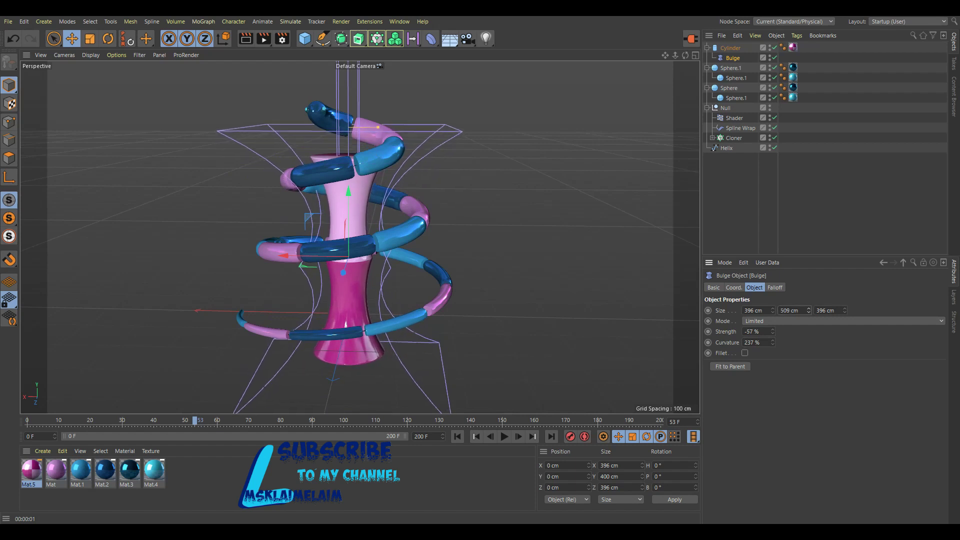
drag(808, 311, 808, 350)
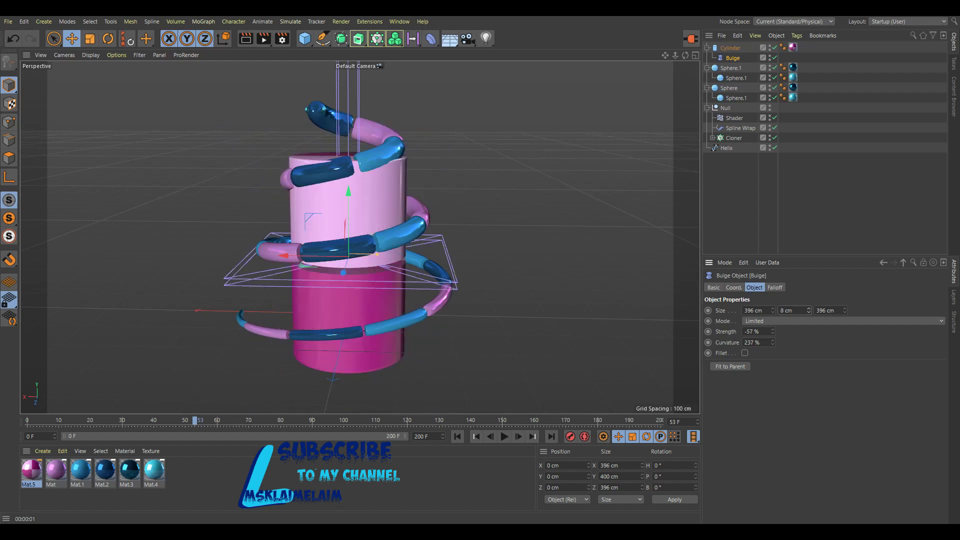
mouse_move(808, 310)
mouse_down()
mouse_move(808, 280)
mouse_move(808, 305)
mouse_up()
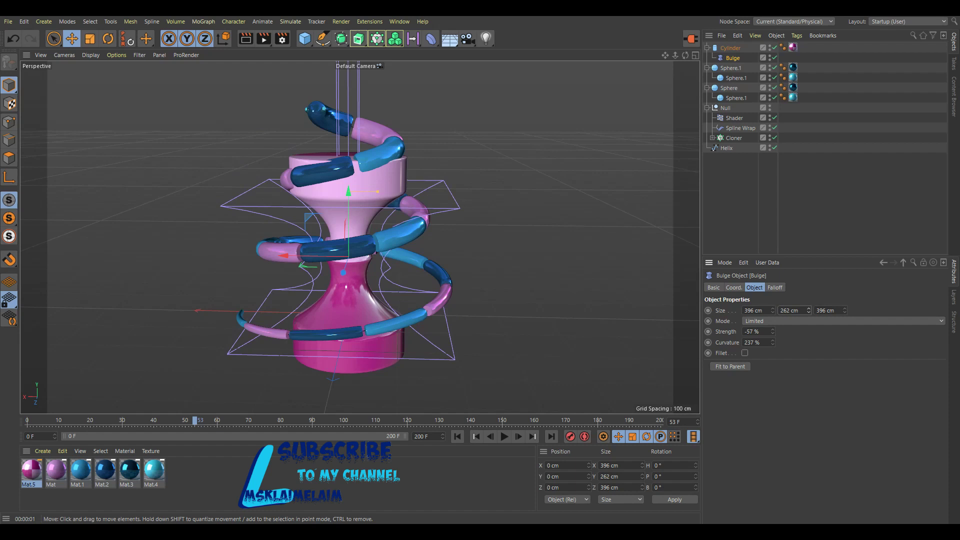
drag(348, 191, 348, 159)
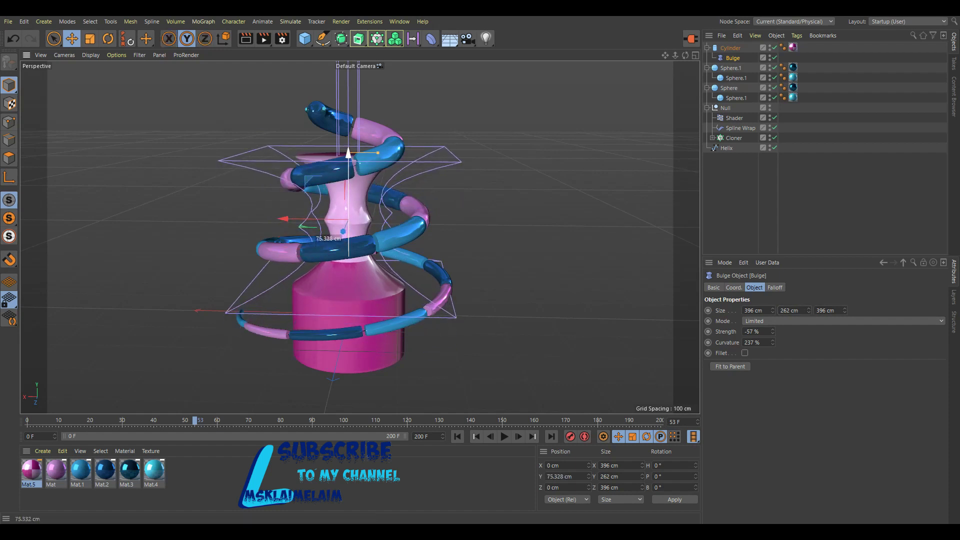
drag(348, 159, 348, 220)
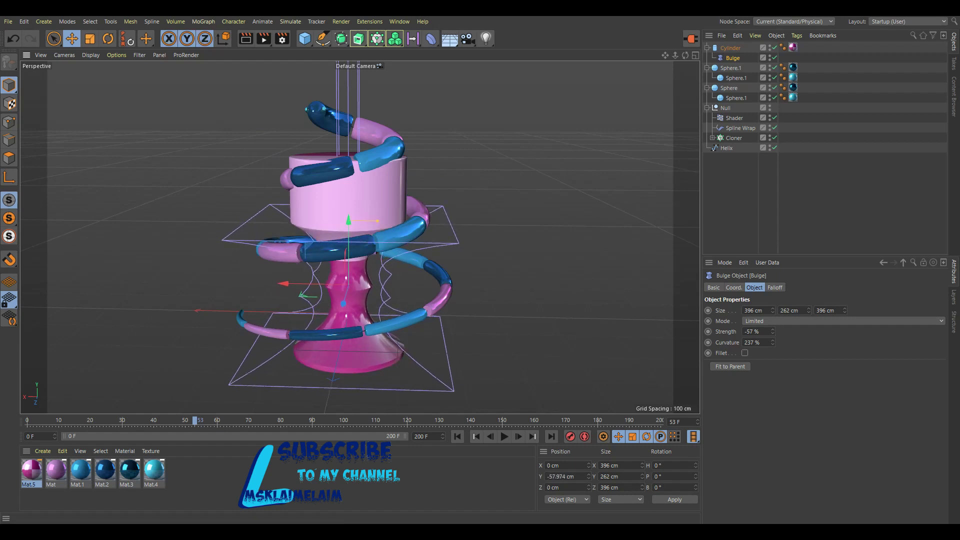
Turn off the cylinder's caps for an open-topped goblet and open Mat.5 for editing.
click(730, 48)
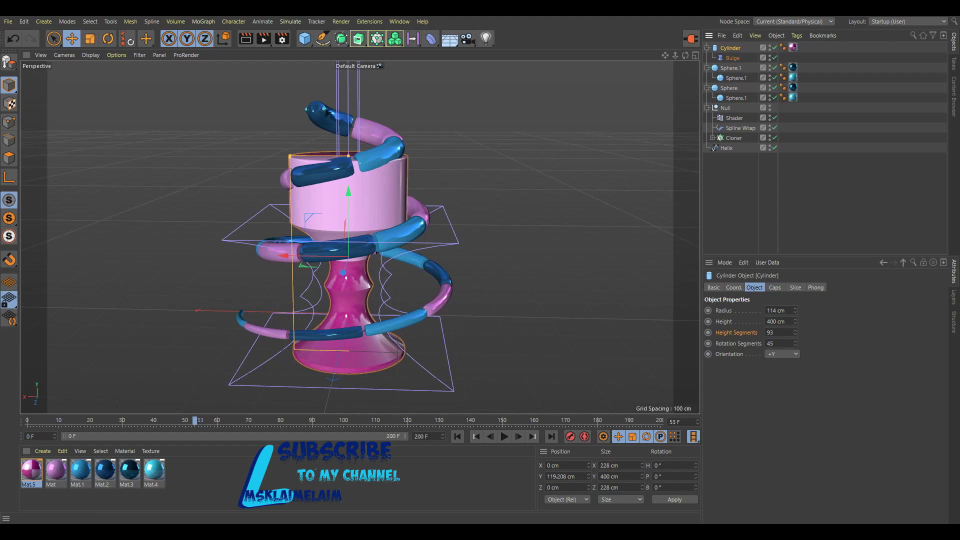
click(774, 288)
click(744, 310)
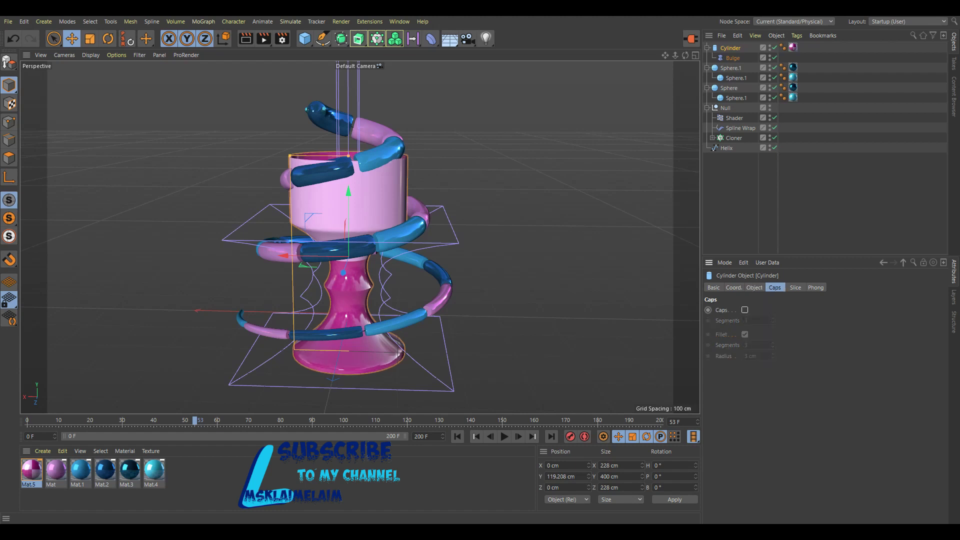
alt+drag(350, 240, 361, 236)
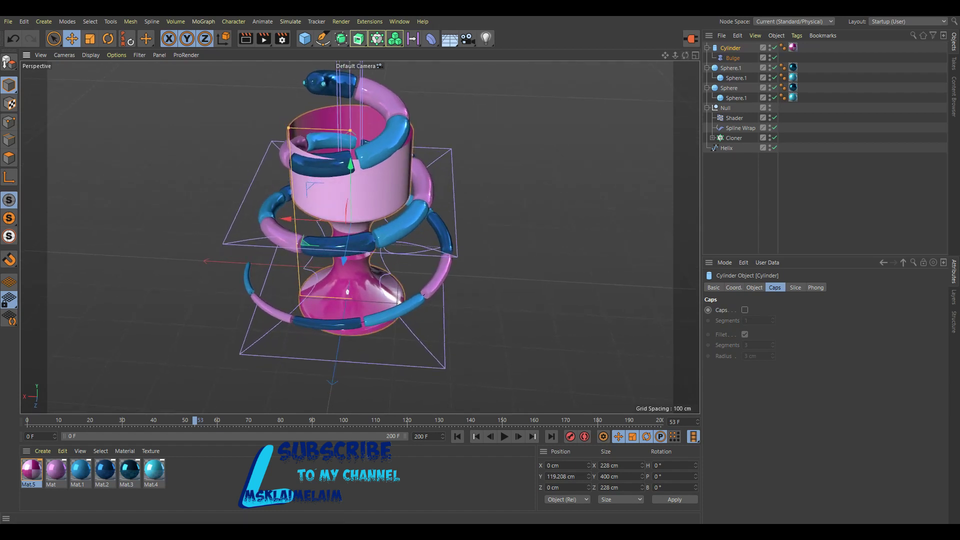
double_click(31, 470)
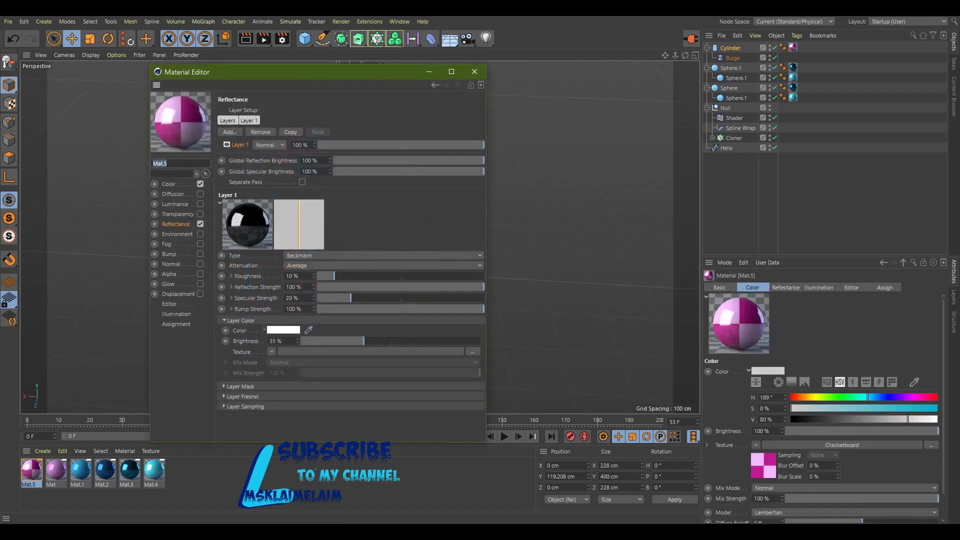
Make Mat.5 clear glass (colour off, Glass transparency at 1.517) and render a preview.
click(200, 183)
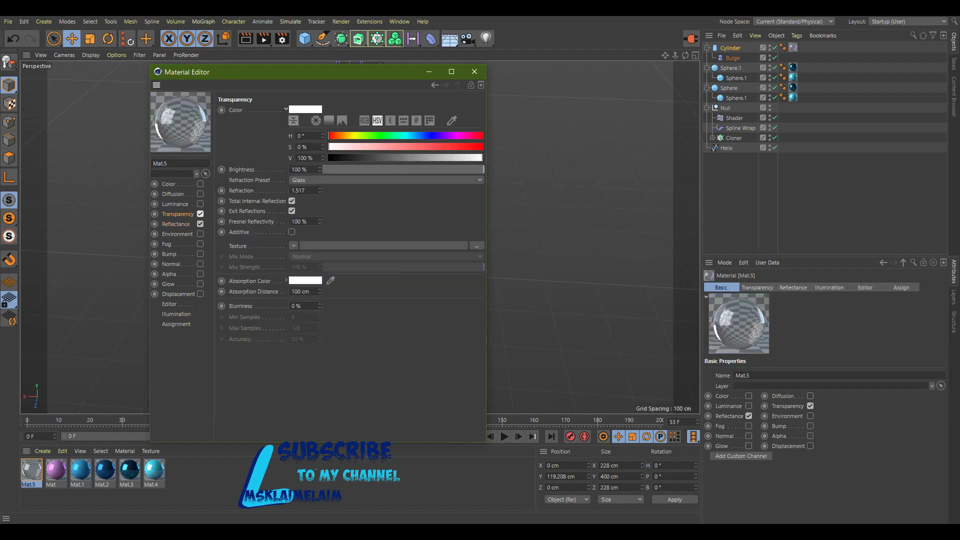
click(474, 71)
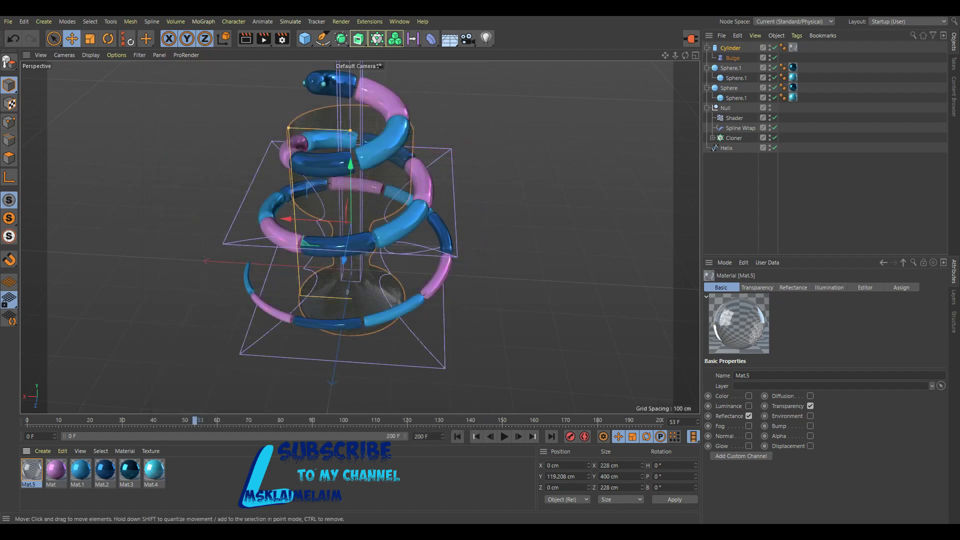
click(246, 39)
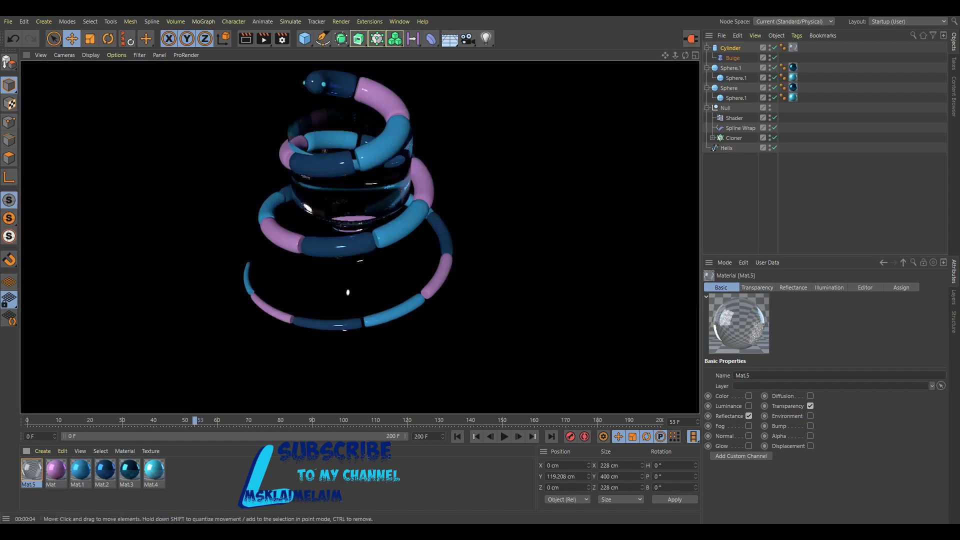
click(449, 39)
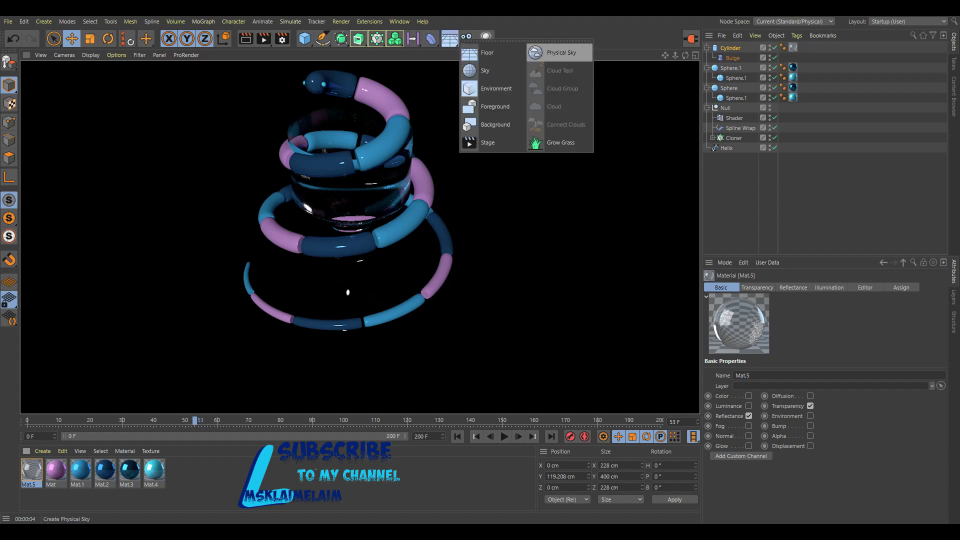
Add a Physical Sky, render it, then orbit slightly and render again.
click(559, 52)
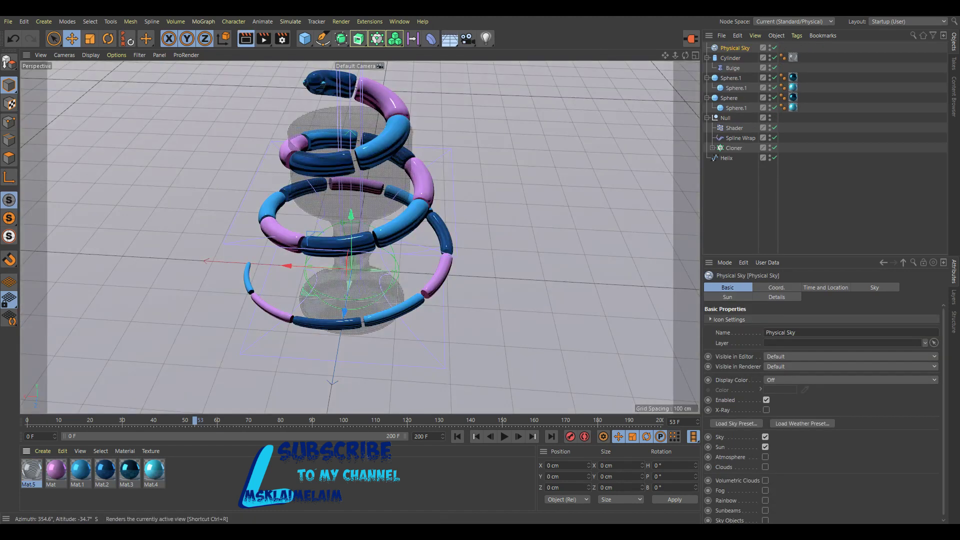
click(245, 38)
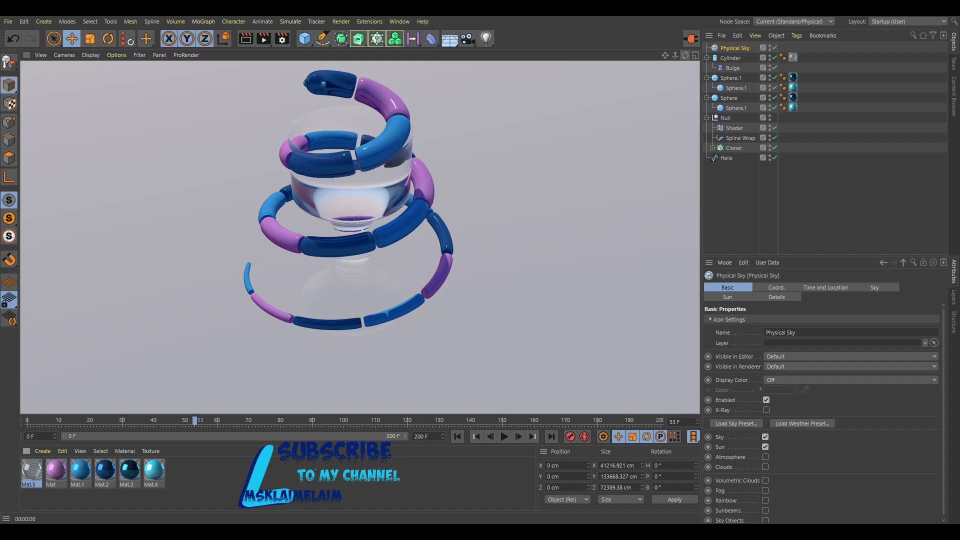
drag(685, 55, 664, 56)
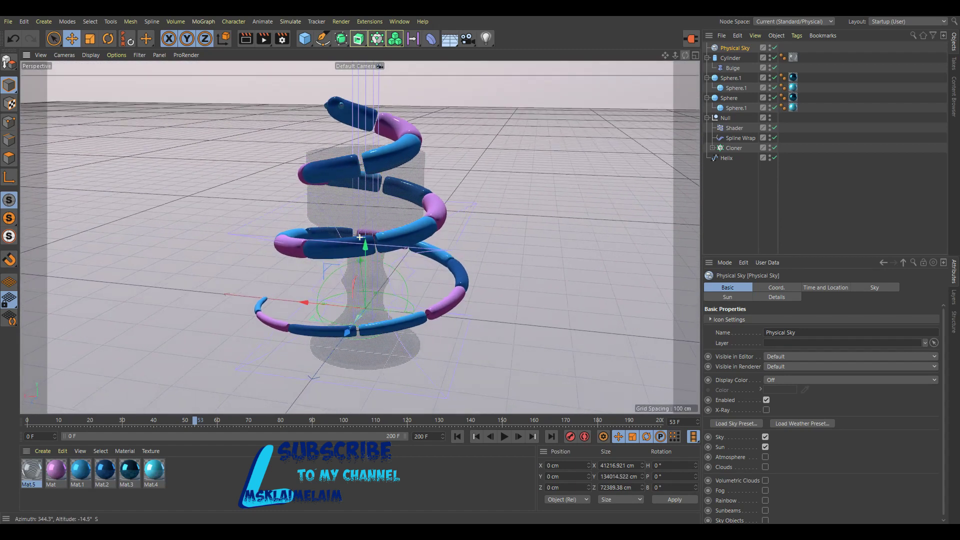
drag(360, 238, 360, 239)
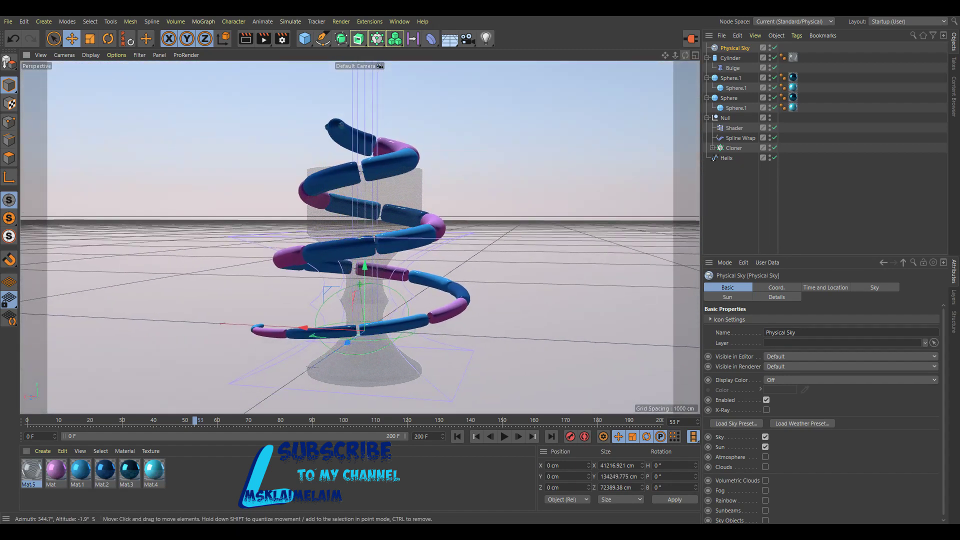
click(245, 38)
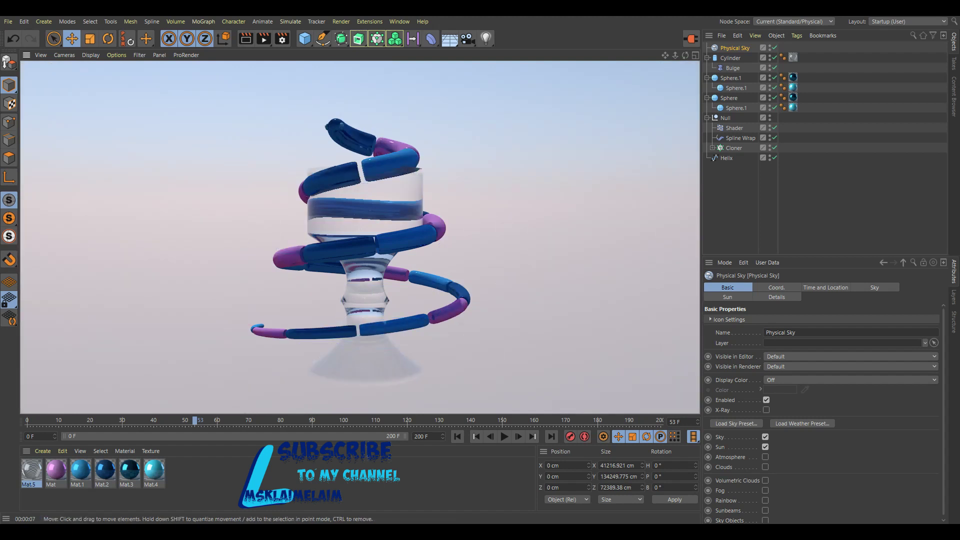
Play the animation and pause it at frame 128.
click(503, 437)
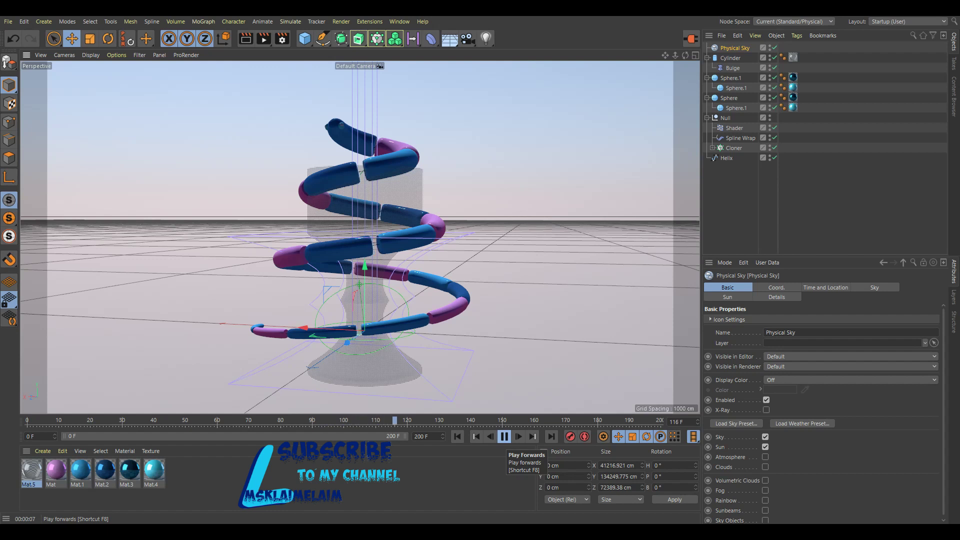
click(503, 436)
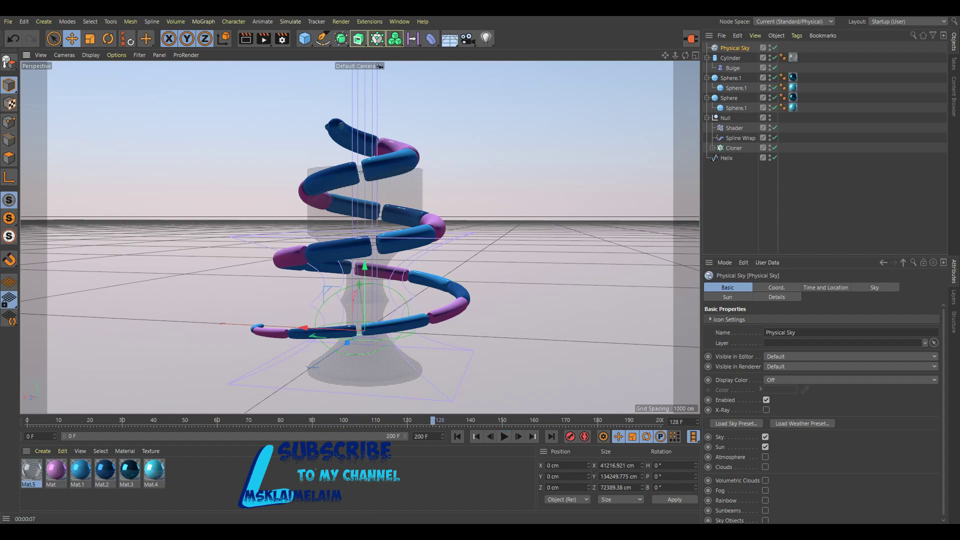